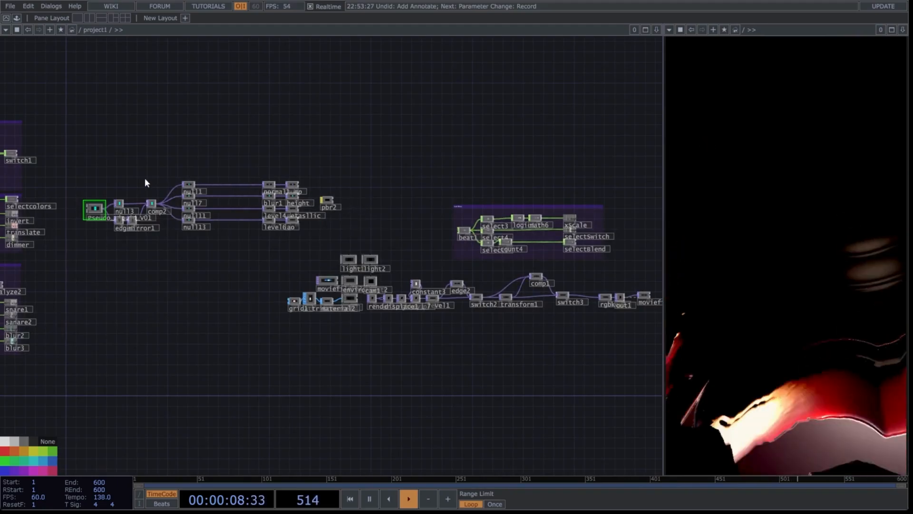
Step: Look over the finished network, from the texture chain through the render and beat operators to the movie output
drag(79, 161, 293, 181)
scroll(292, 181, up, 5)
scroll(119, 181, down, 2)
drag(119, 180, 177, 181)
right_drag(82, 182, 408, 297)
drag(378, 319, 149, 285)
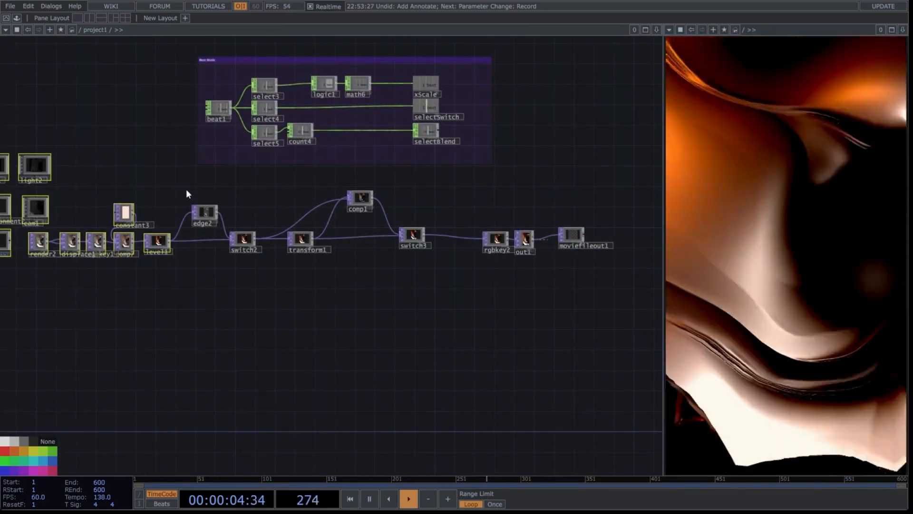
right_drag(473, 206, 593, 258)
scroll(499, 285, down, 5)
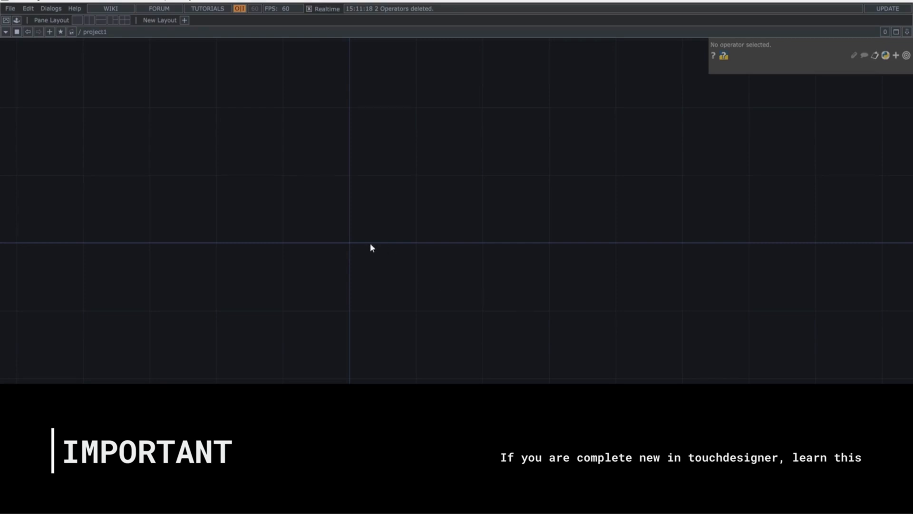
Step: Add a Feedback TOP to the empty project1 network
key(Tab)
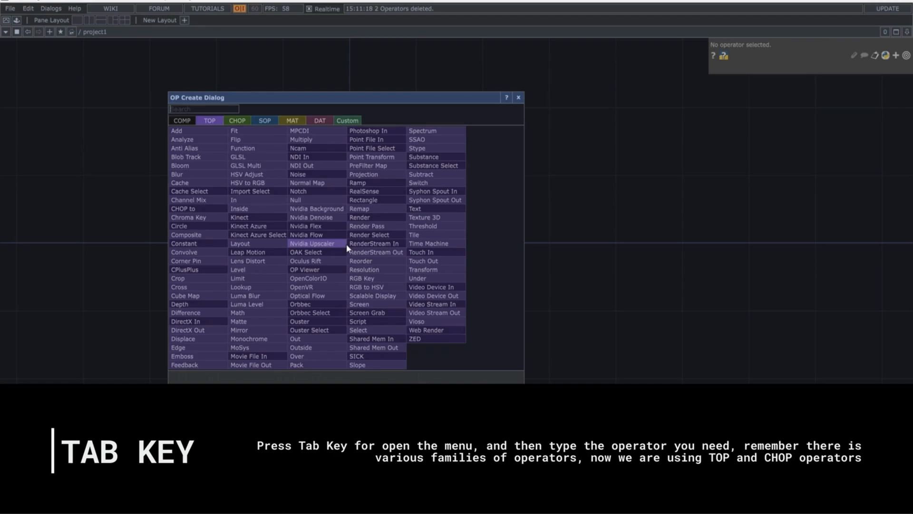
text(feed)
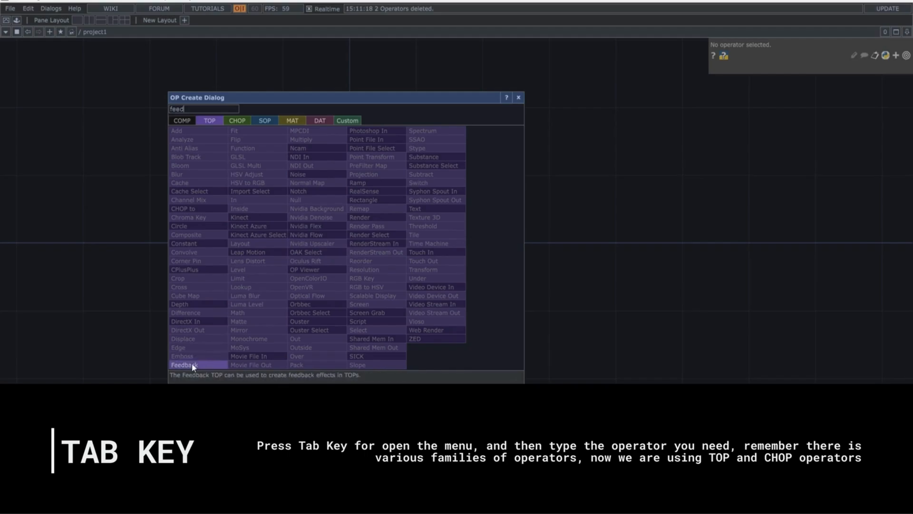
click(192, 364)
click(342, 245)
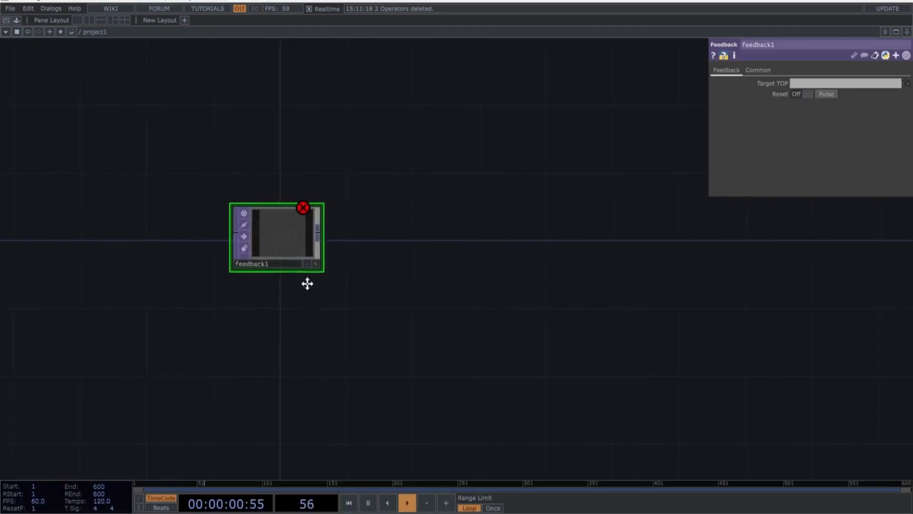
Step: Add an LFO CHOP beside the Feedback TOP
middle_drag(307, 283, 192, 281)
key(Tab)
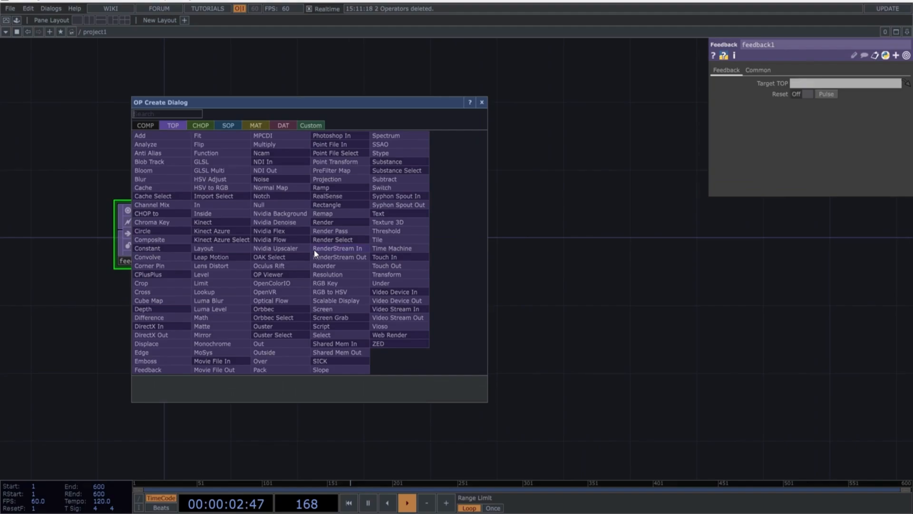
click(207, 125)
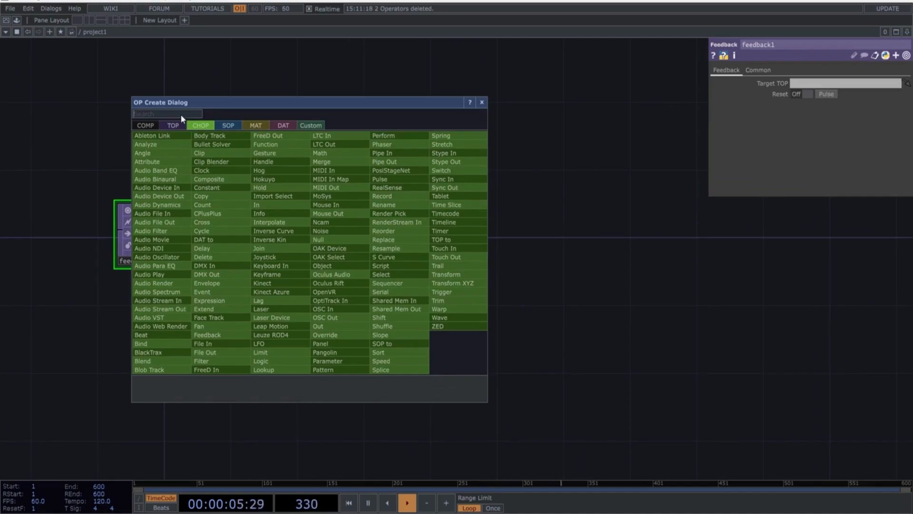
click(279, 343)
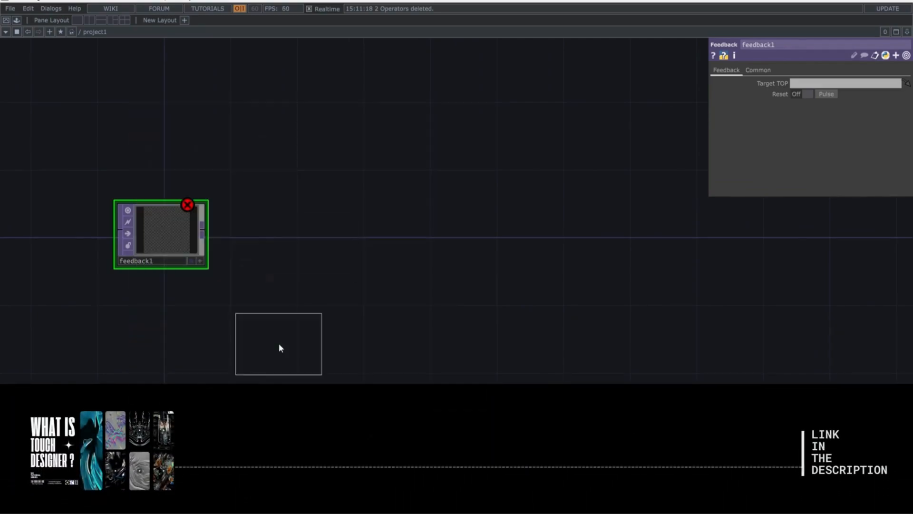
click(291, 233)
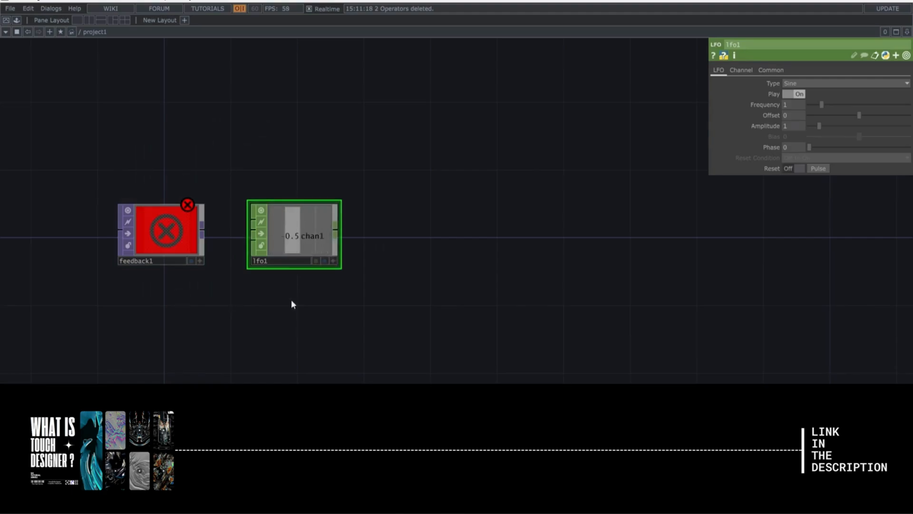
click(179, 233)
click(295, 230)
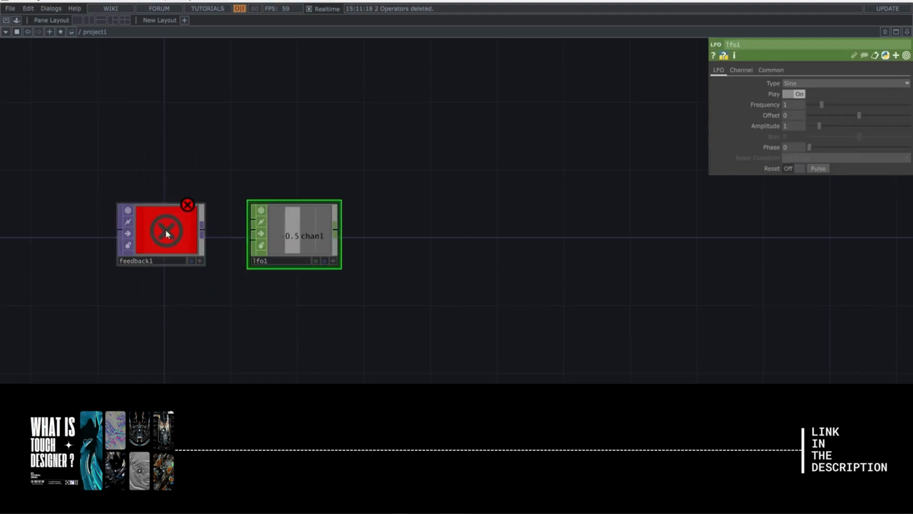
click(165, 229)
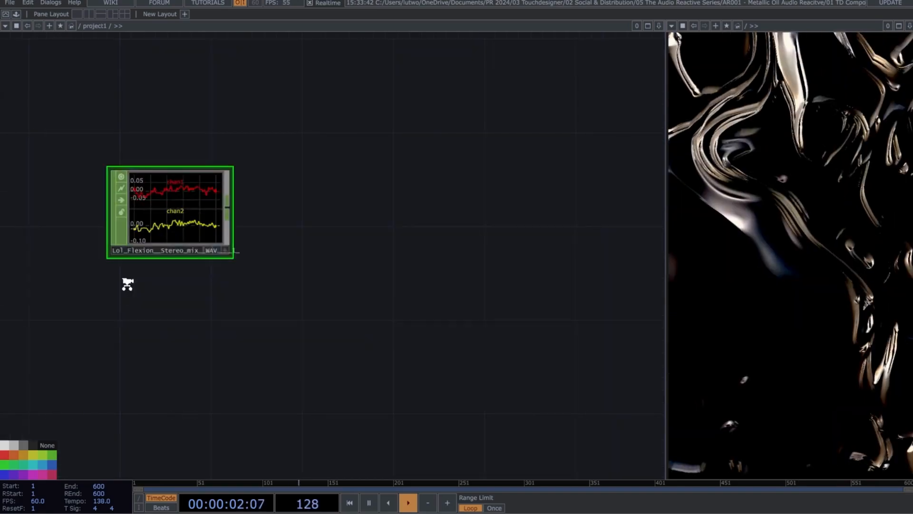
Step: Send the Lol Flexion audio file CHOP into an Audio Device Out CHOP
scroll(122, 281, down, 2)
click(202, 232)
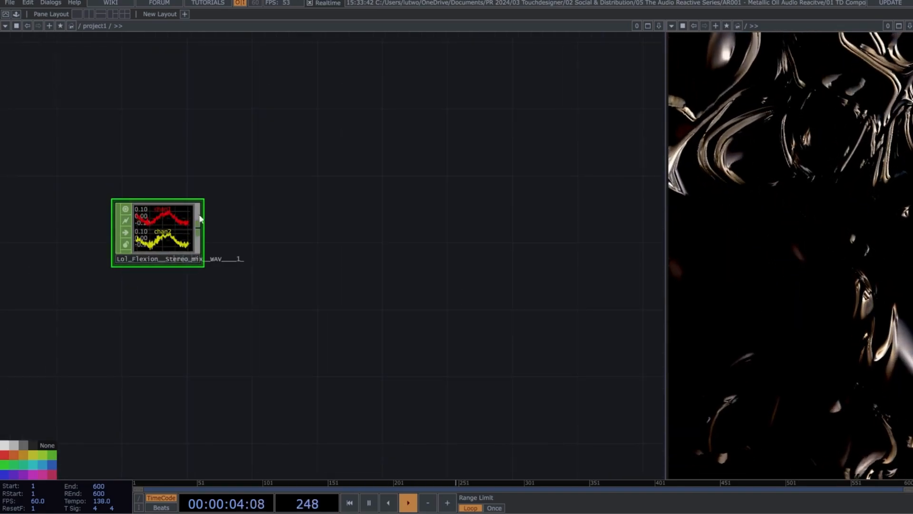
click(277, 227)
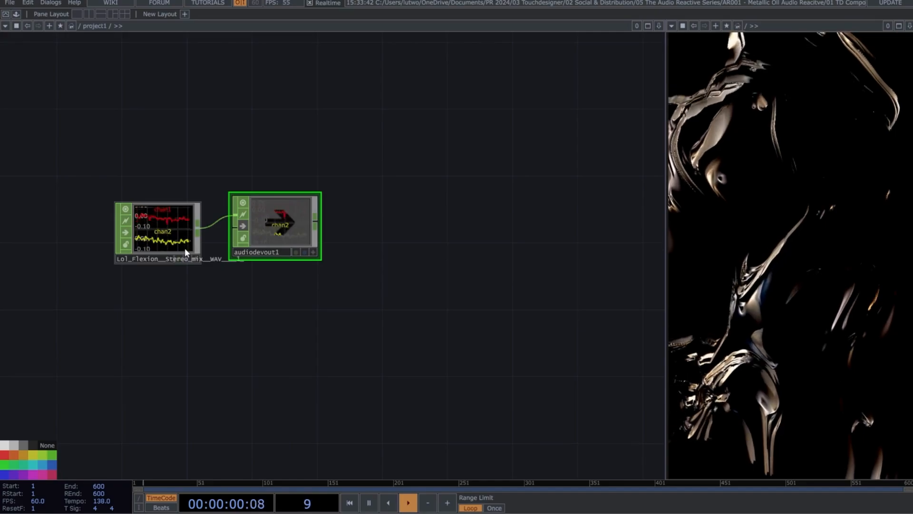
Step: Add the audioAnalysis component from the Palette's Tools and feed the audiodevout1 output into it
drag(371, 302, 278, 310)
scroll(230, 252, down, 3)
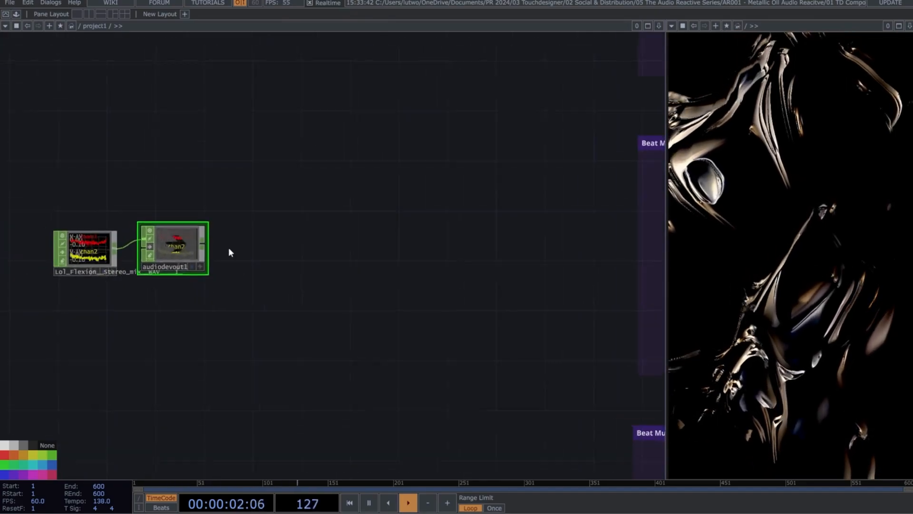
click(16, 14)
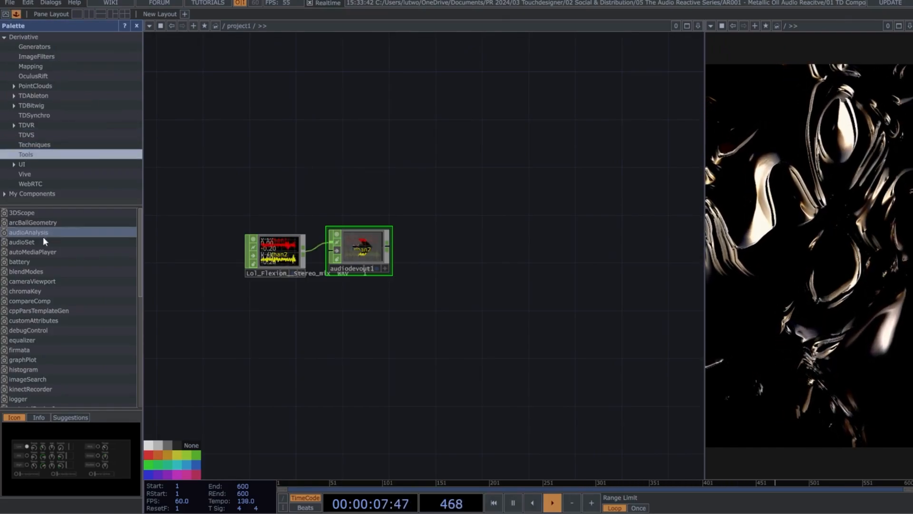
drag(19, 234, 442, 240)
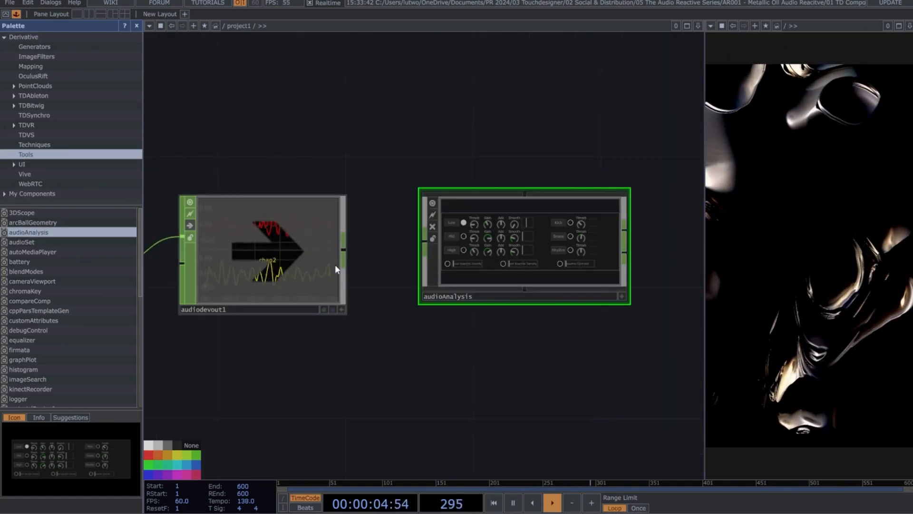
drag(335, 265, 425, 242)
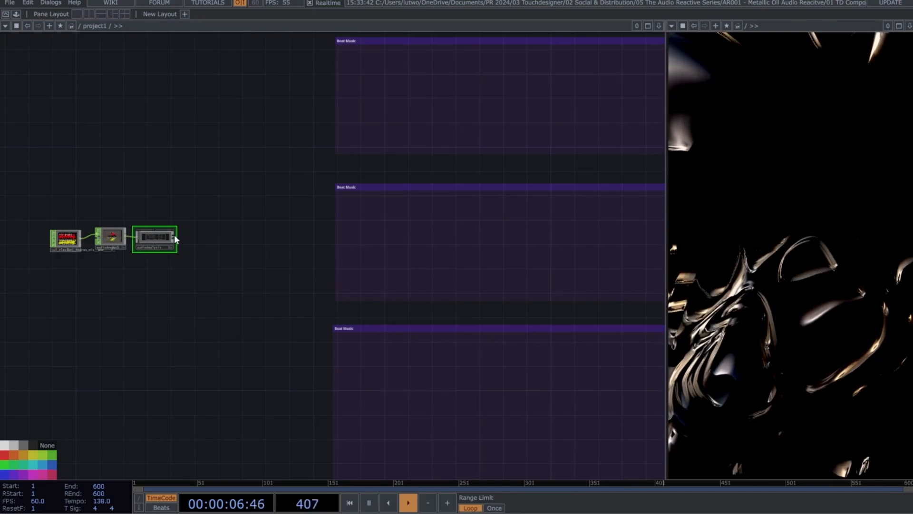
Step: Connect audioAnalysis to a Select CHOP in the middle Beat Music box and place a copy in the lower box
drag(176, 235, 371, 210)
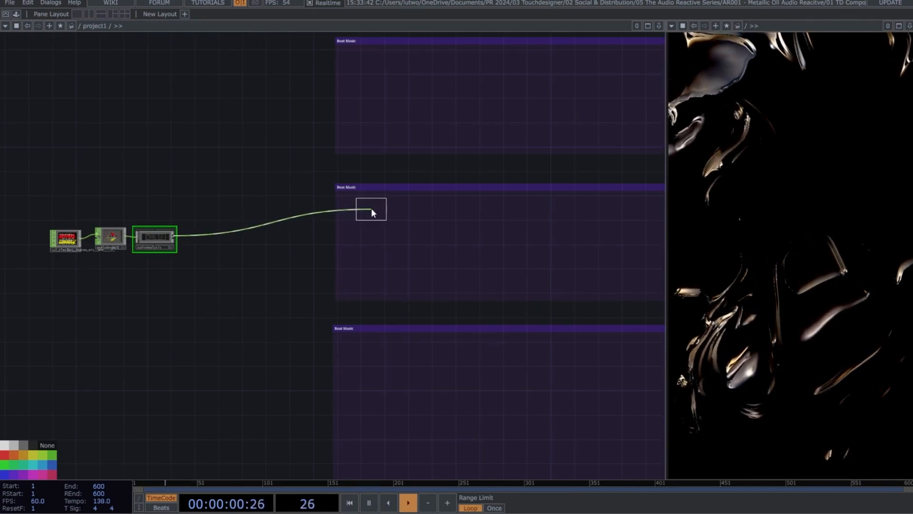
click(371, 211)
key(ctrl+c)
key(ctrl+v)
drag(373, 238, 362, 364)
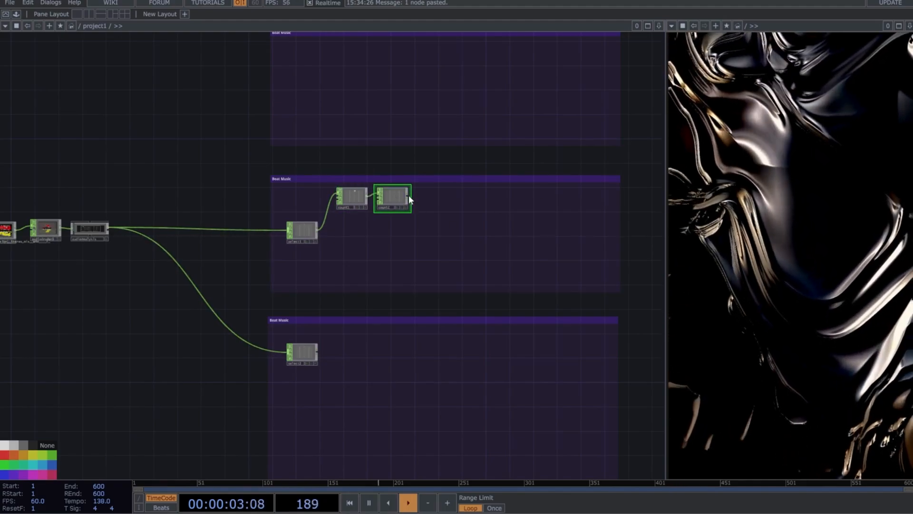
Step: Append a Null CHOP after count2 at the far end of the middle Beat Music box and name it invert
click(409, 195)
click(593, 197)
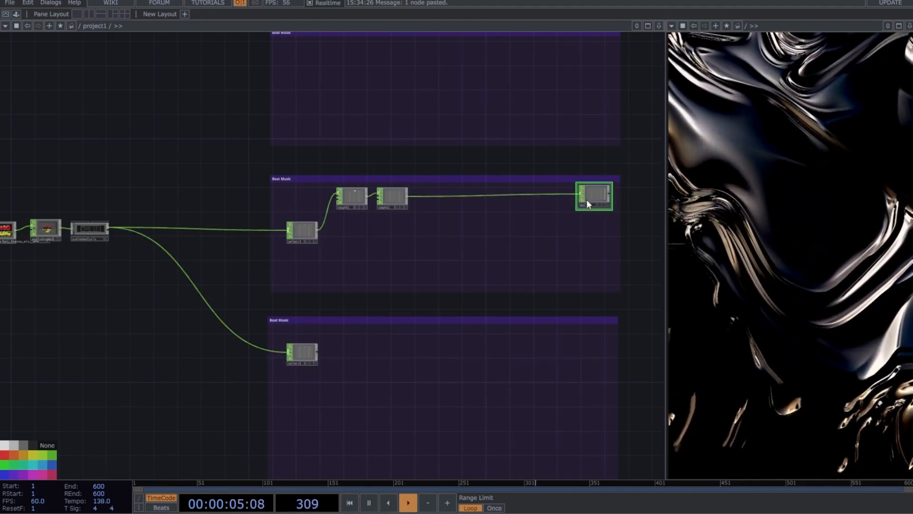
scroll(587, 199, up, 5)
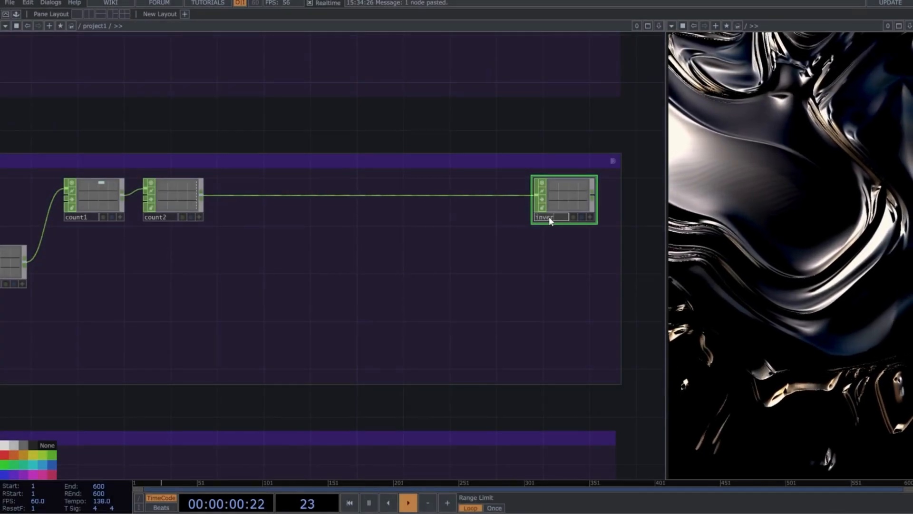
scroll(599, 224, down, 5)
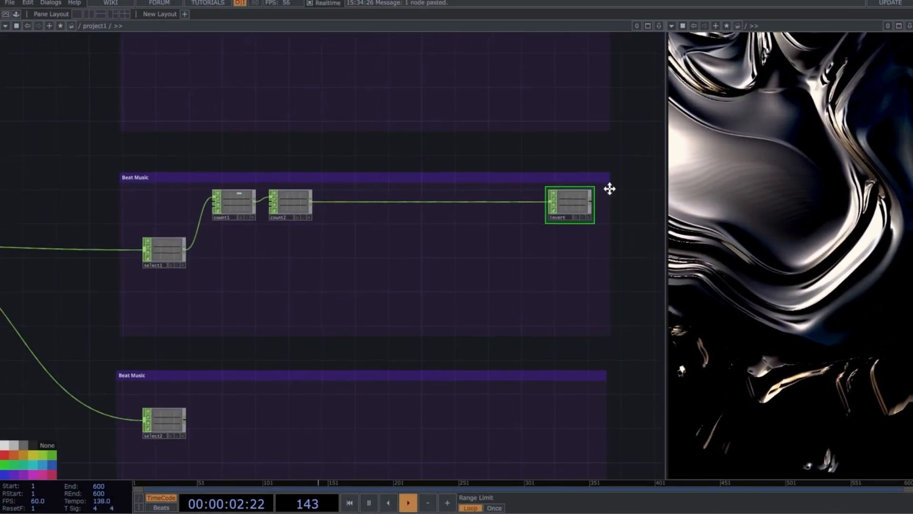
Step: Duplicate the count1, count2 and invert chain as a second branch of select1, replacing the copied count2 with a Lag CHOP
drag(360, 207, 226, 181)
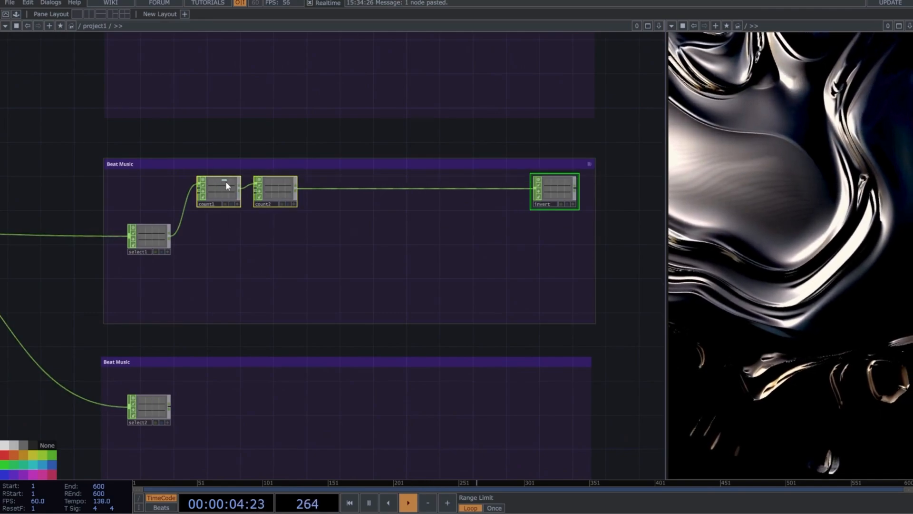
key(ctrl+c)
key(ctrl+v)
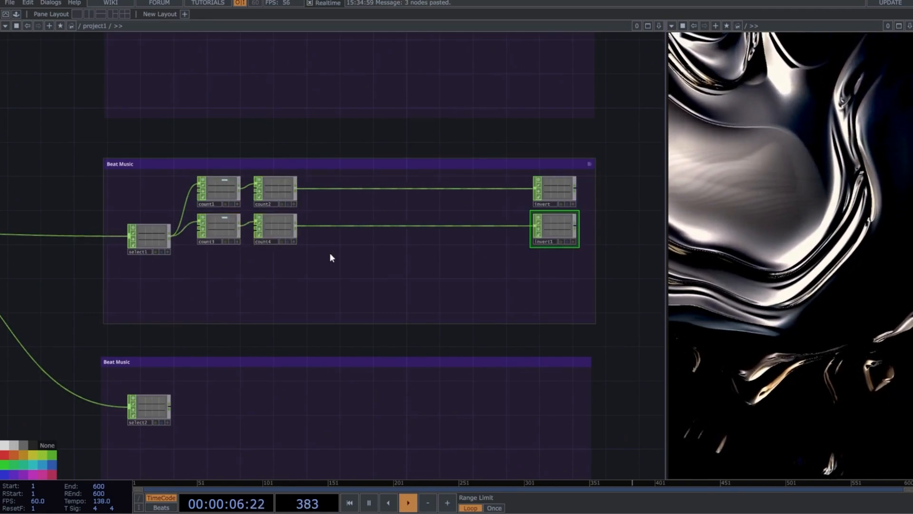
click(281, 233)
key(Delete)
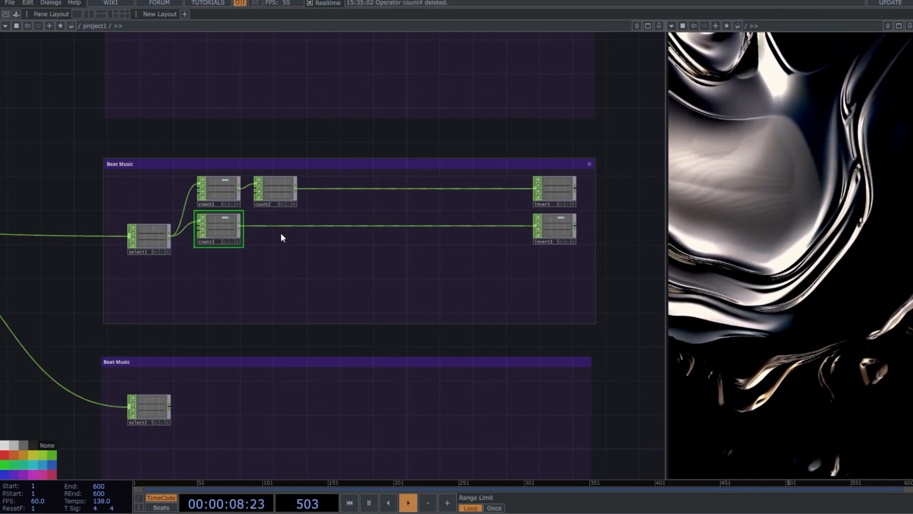
right_click(273, 226)
click(285, 213)
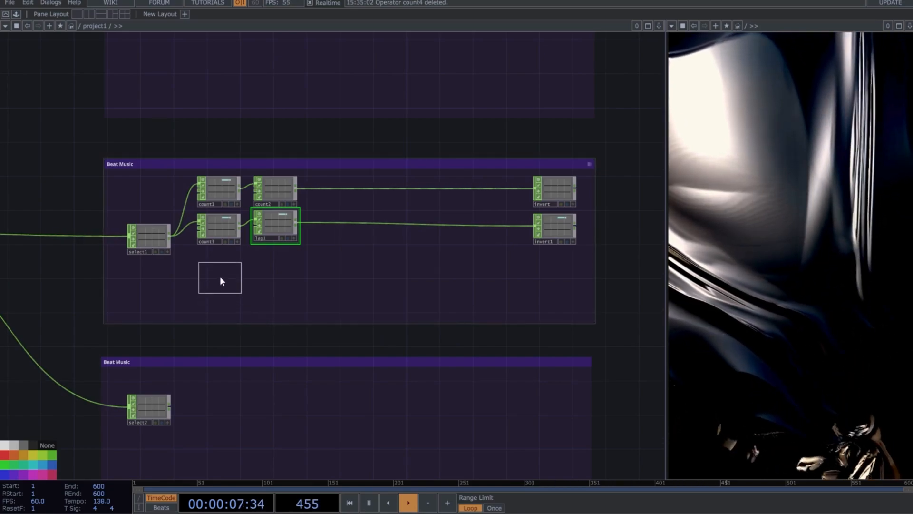
Step: Build a third branch from select1 by chaining a Null, a Math, a Lag and a final Null CHOP
click(219, 276)
drag(172, 236, 240, 278)
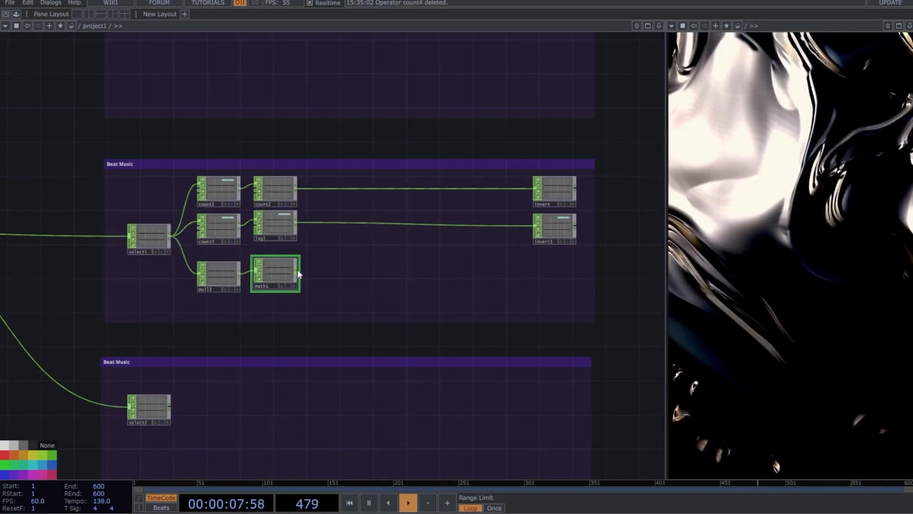
click(298, 271)
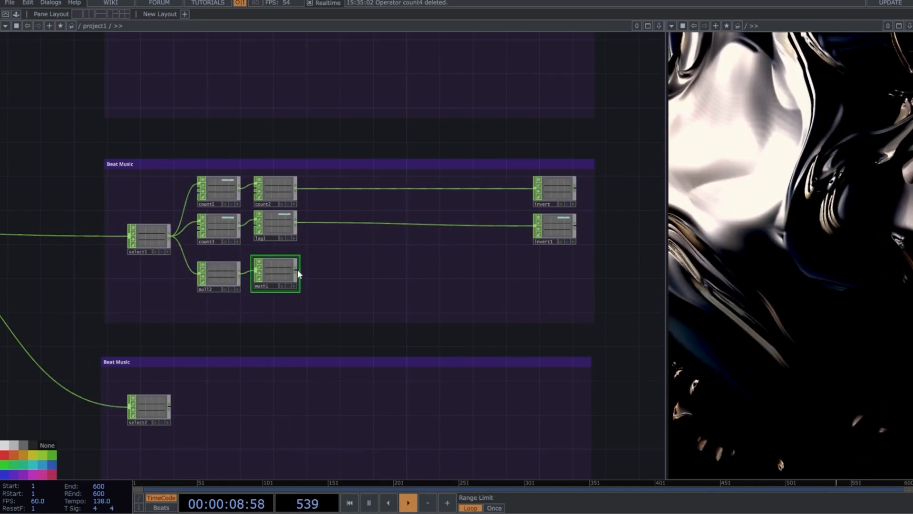
click(335, 272)
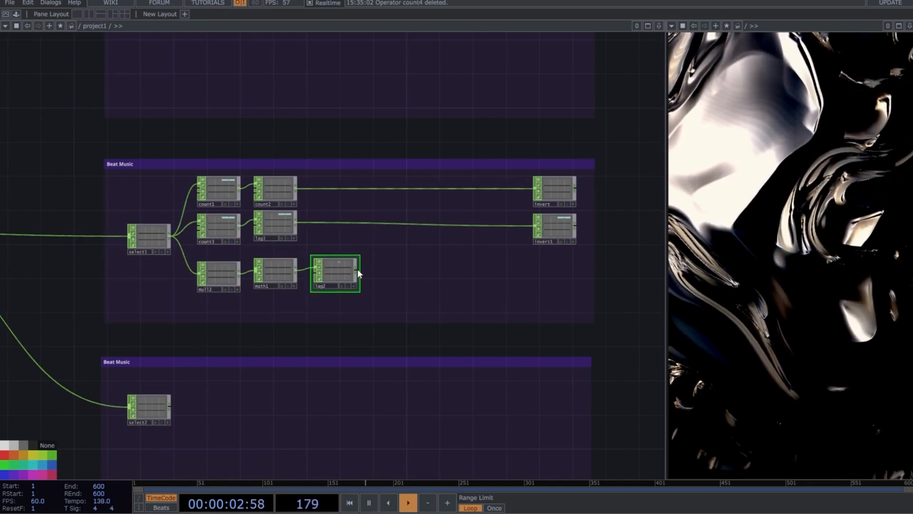
click(358, 269)
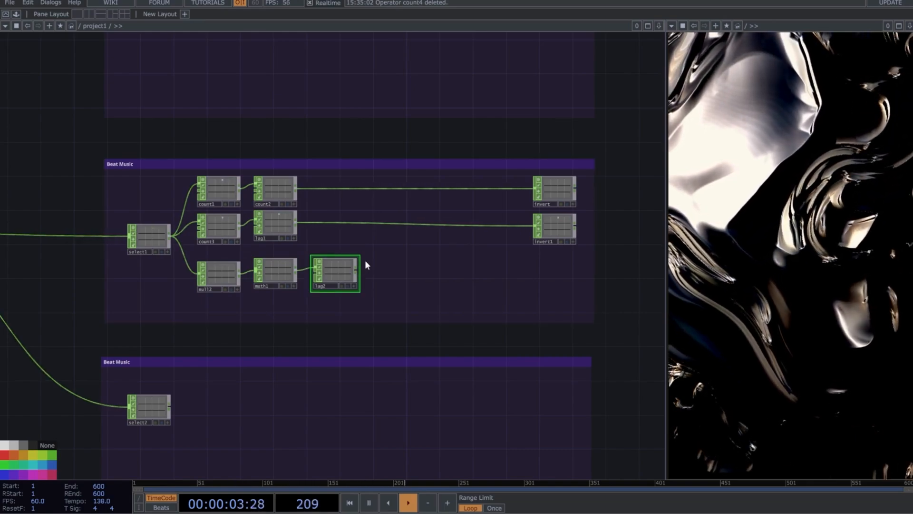
click(554, 272)
drag(559, 256, 514, 252)
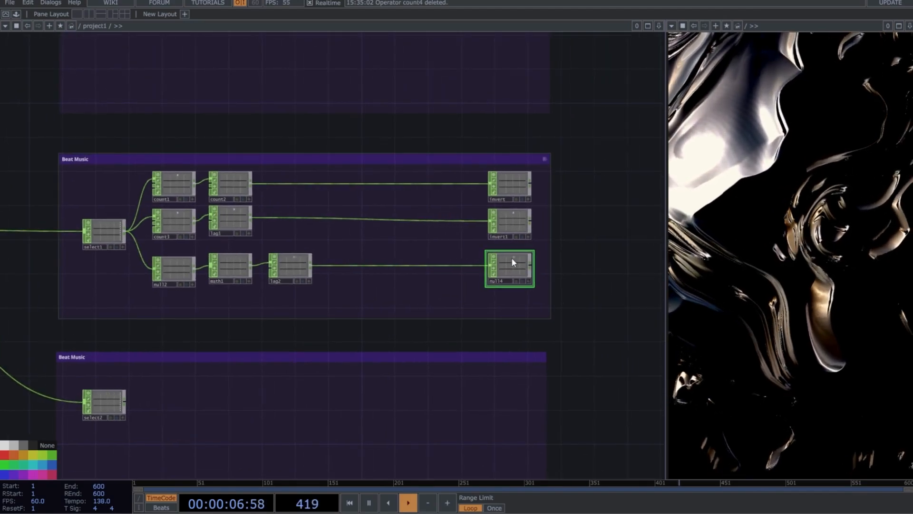
Step: Rename the second branch's end operator invert1 as translate
click(510, 187)
scroll(530, 208, up, 2)
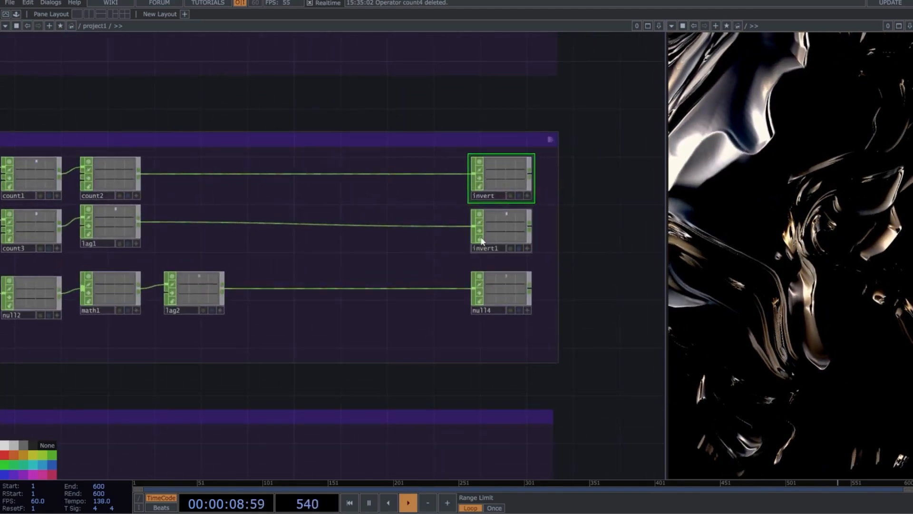
double_click(487, 247)
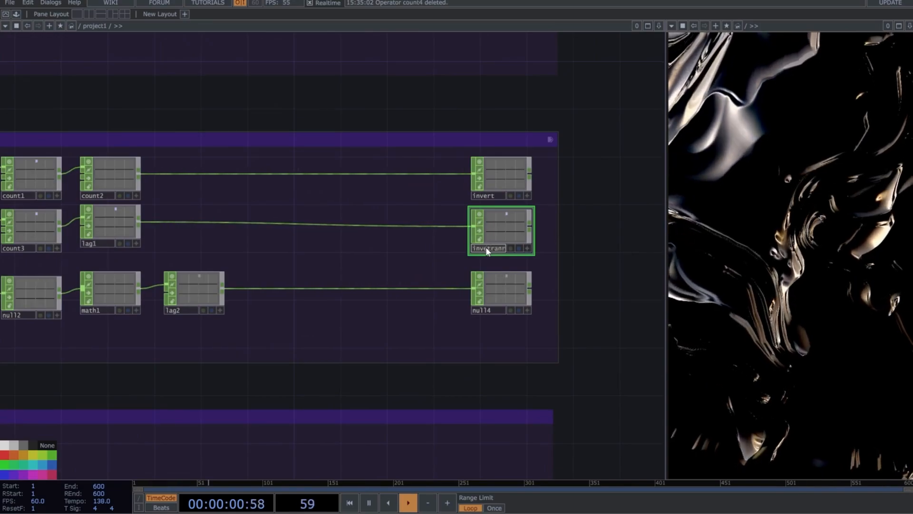
text(tra)
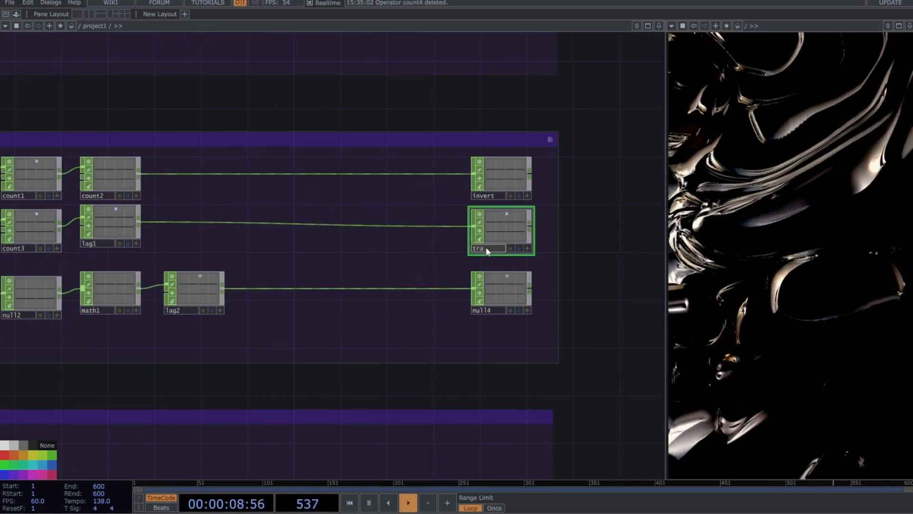
text(nslate)
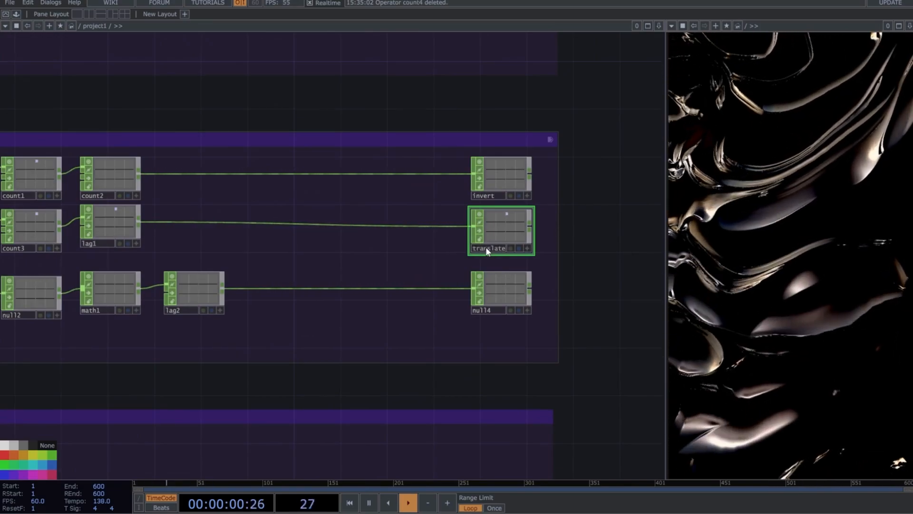
Step: Rename the third branch's end Null operator null4 as dimmer
key(Return)
double_click(481, 310)
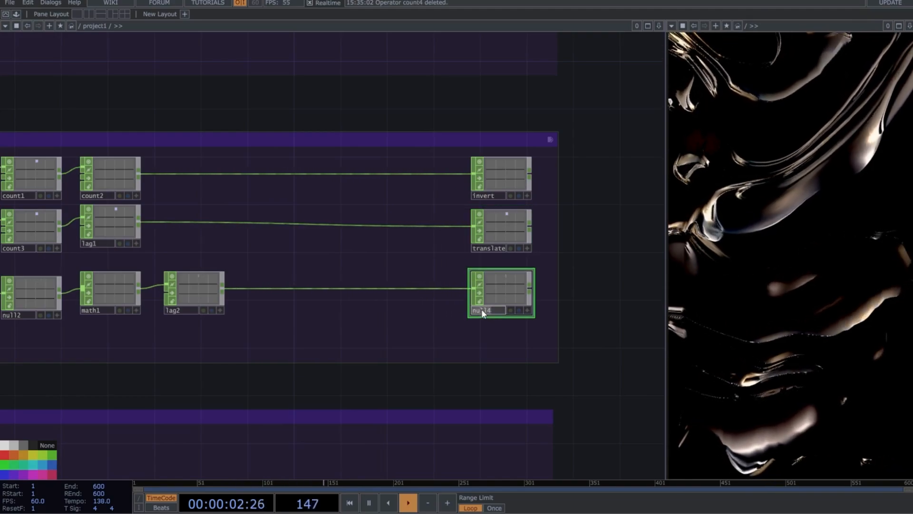
key(Return)
key(h)
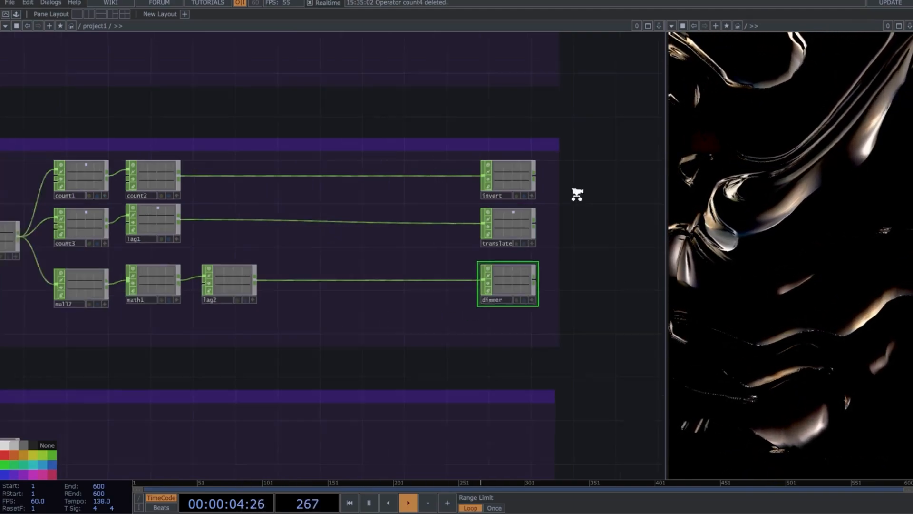
Step: Build four parallel Math, Lag and Null CHOP branches from select2 in the lowest Beat Music box, leaving free space above them
drag(639, 316, 593, 230)
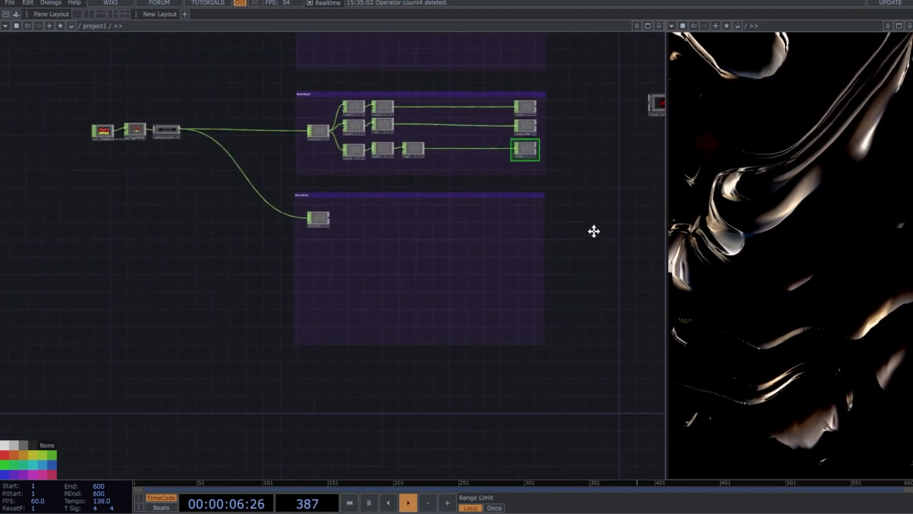
drag(306, 223, 303, 268)
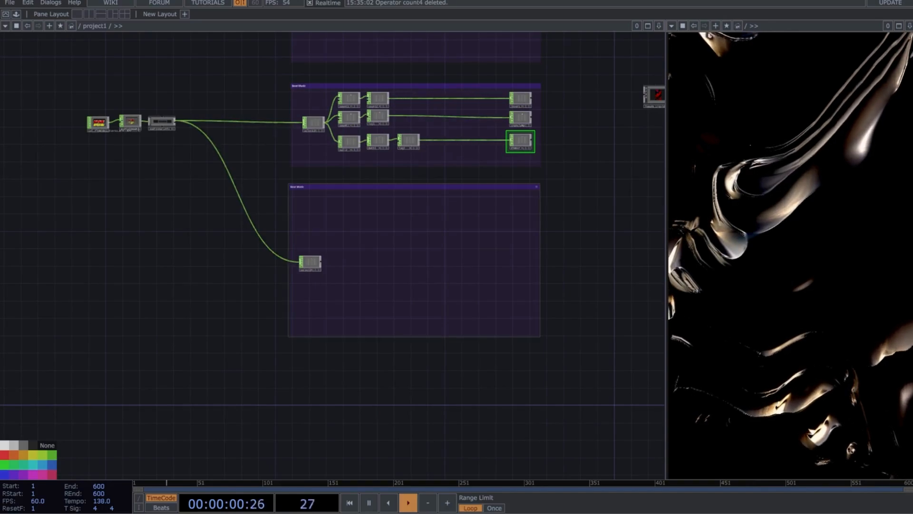
scroll(307, 244, up, 2)
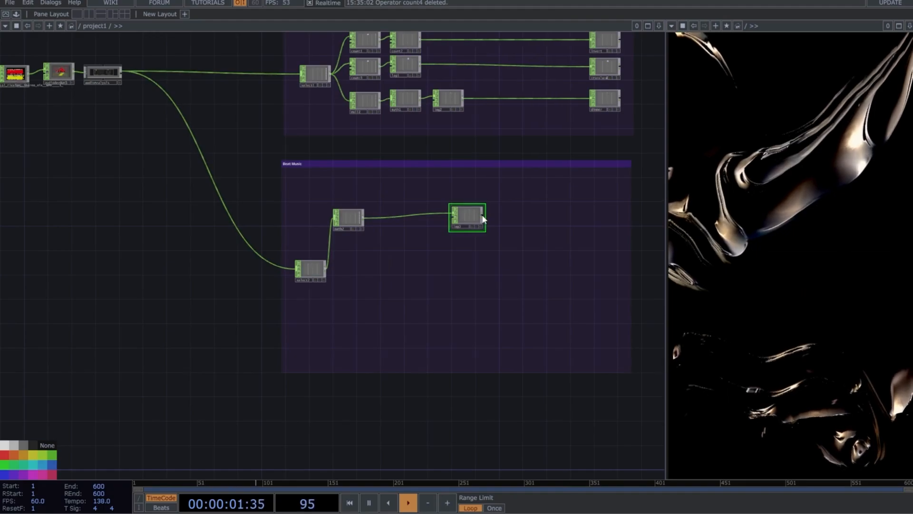
drag(642, 204, 351, 266)
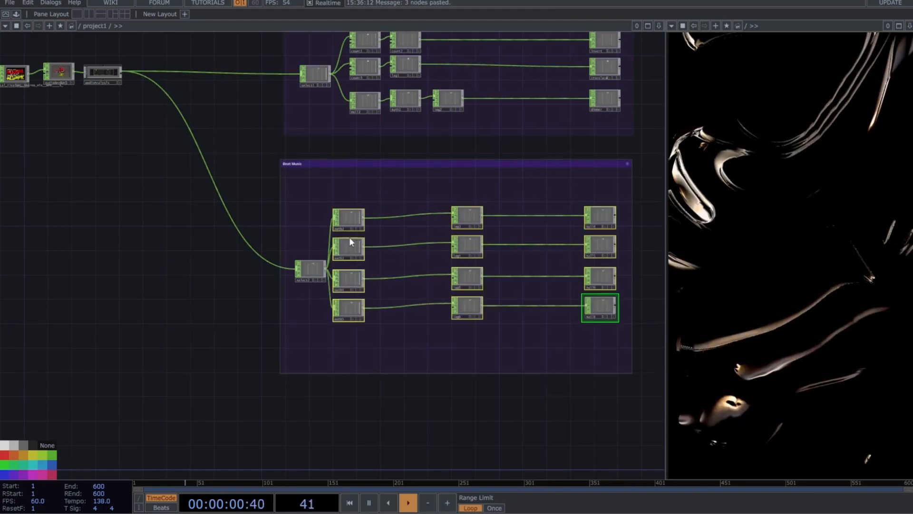
key(ctrl+v)
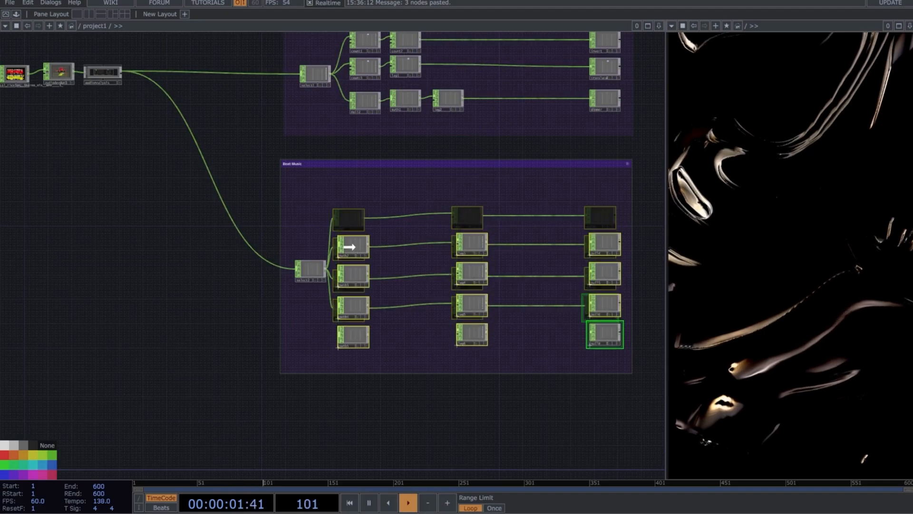
drag(349, 247, 304, 269)
drag(540, 340, 479, 332)
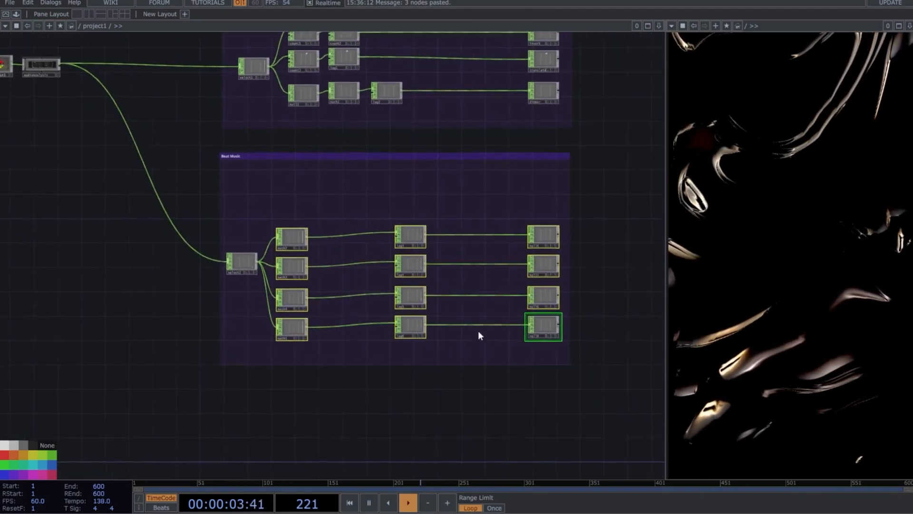
Step: Rename the end Null operators of the first two select2 branches as snare1 and sanare2
scroll(581, 244, up, 5)
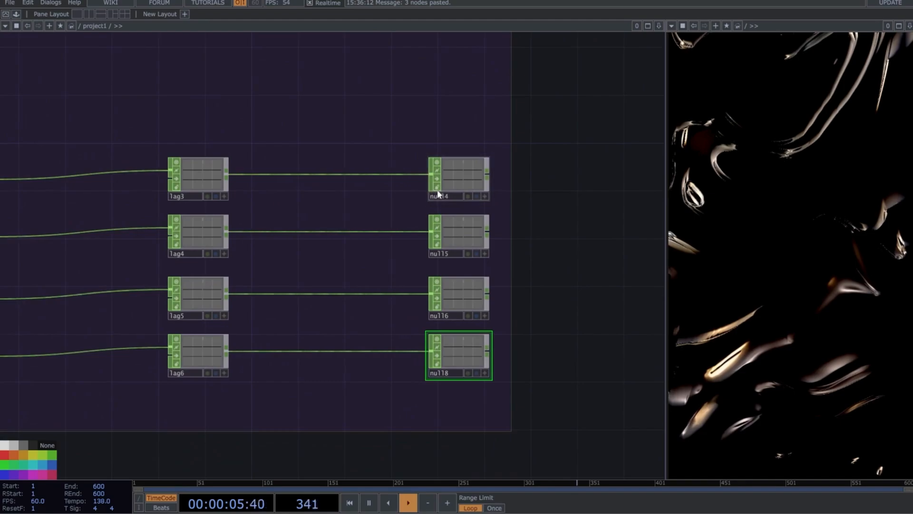
double_click(447, 196)
text(snare)
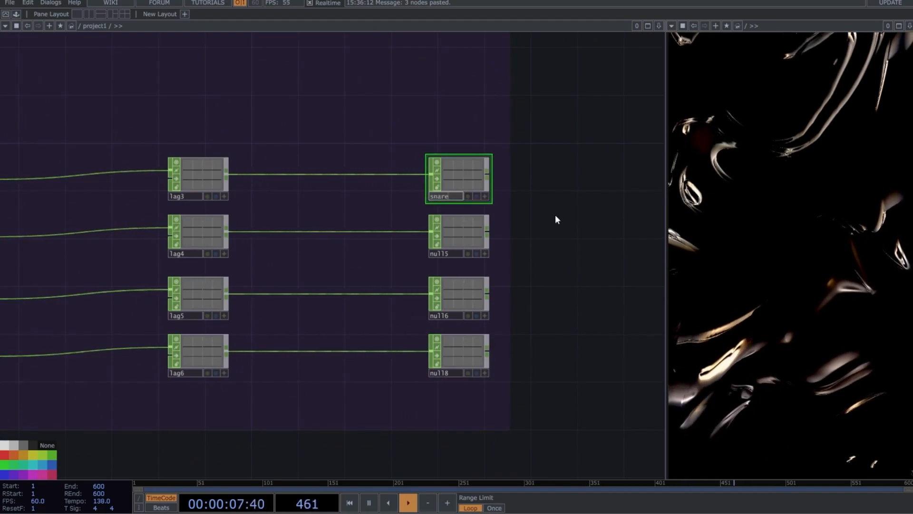
key(Return)
double_click(447, 253)
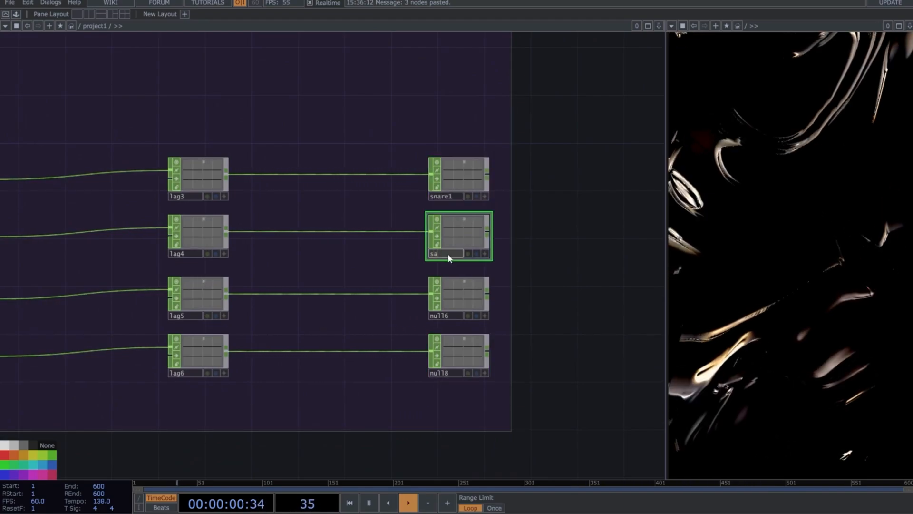
text(san)
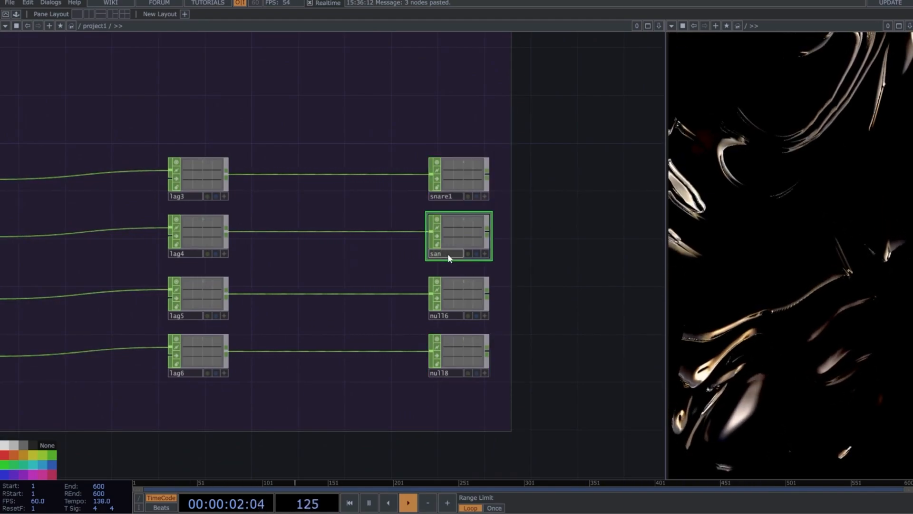
text(are2)
key(Return)
Step: Rename the end Null operators null6 and null8 of the last two select2 branches as blur2 and blur3
double_click(447, 314)
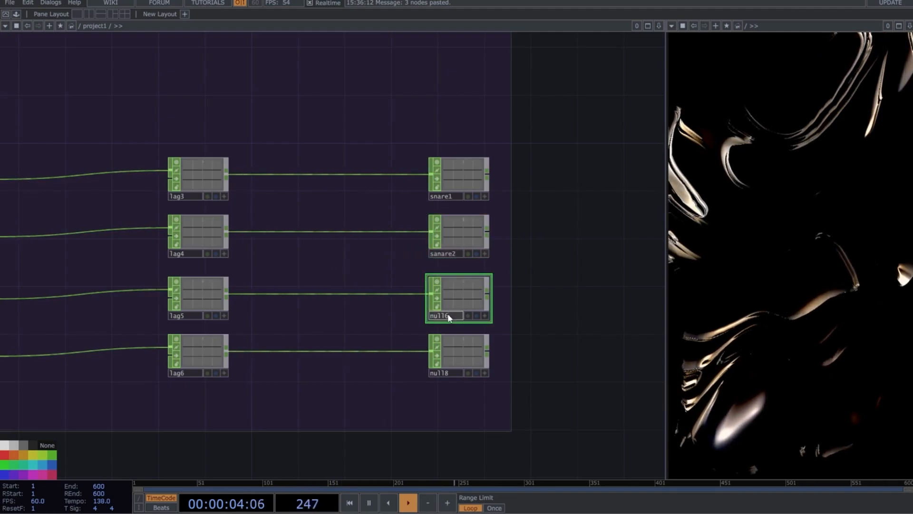
text(blur1)
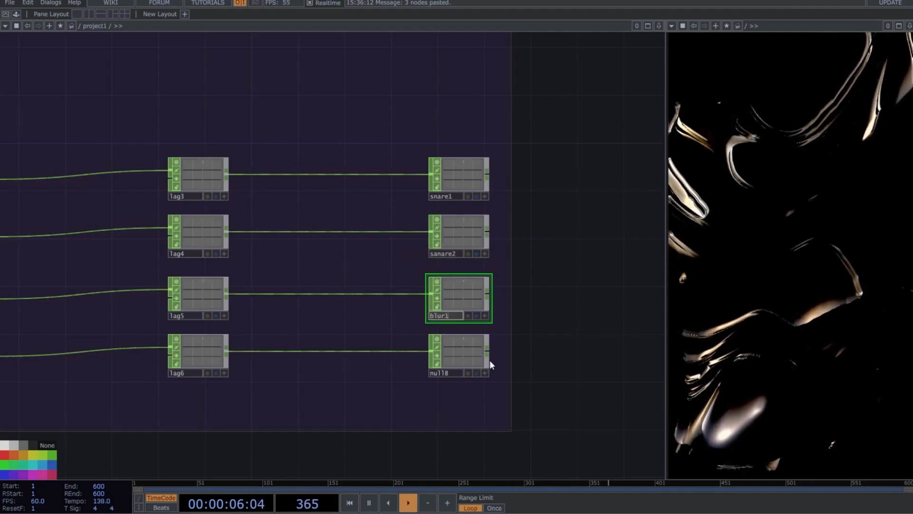
key(Return)
double_click(442, 374)
text(blu)
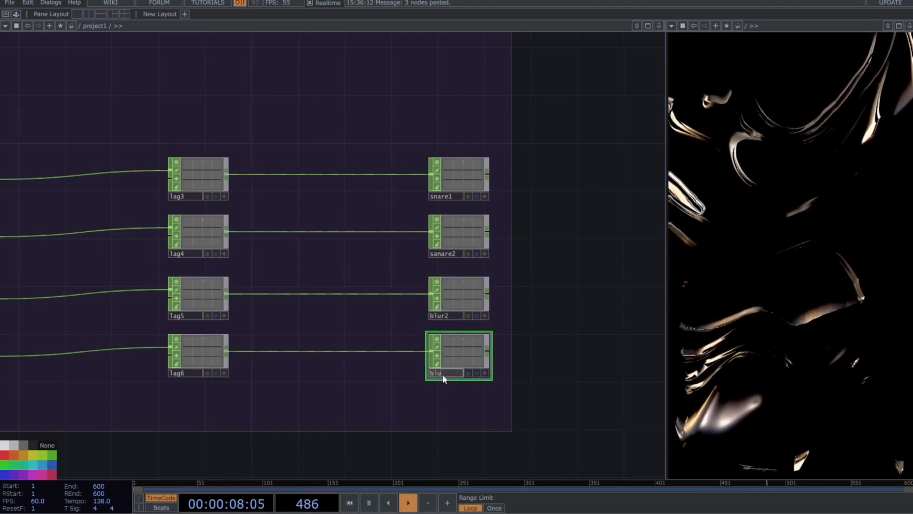
text(r3)
key(Return)
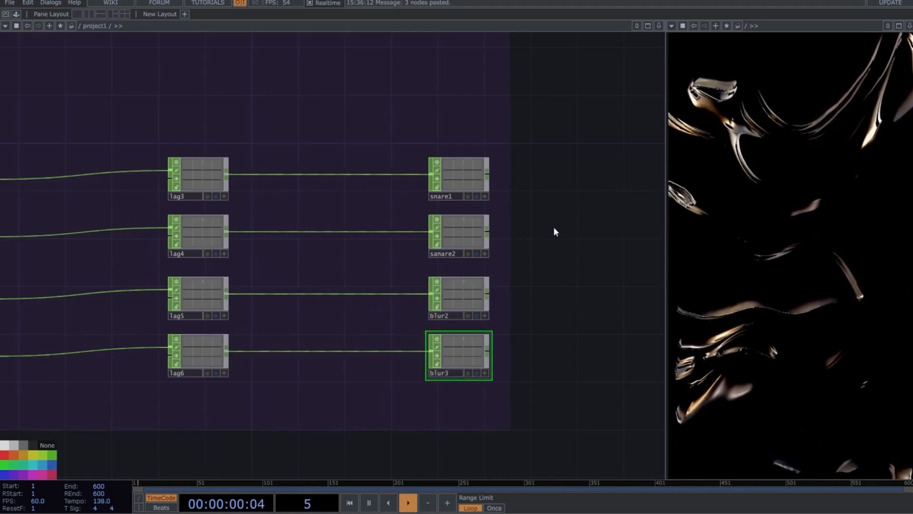
Step: Place a Trail CHOP above the math2 branch, feed it from select2 and append an Analyze CHOP to it
scroll(553, 232, down, 4)
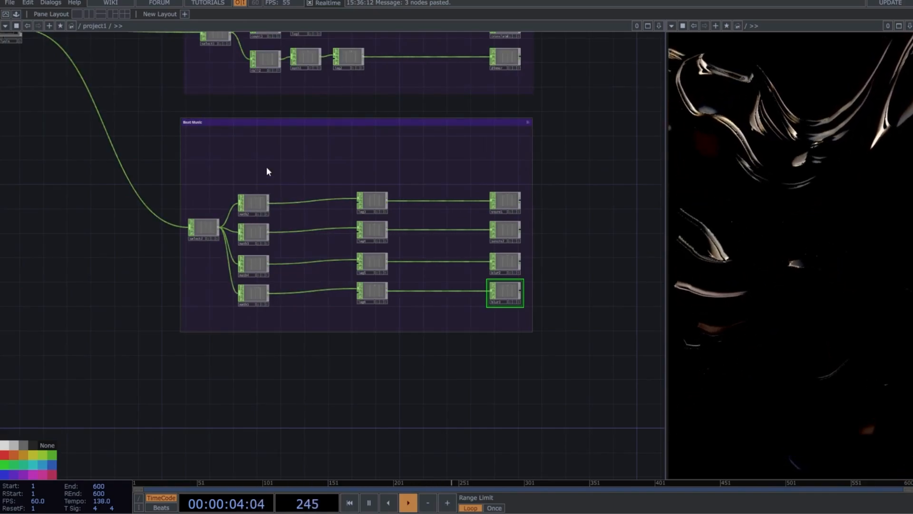
scroll(268, 172, up, 2)
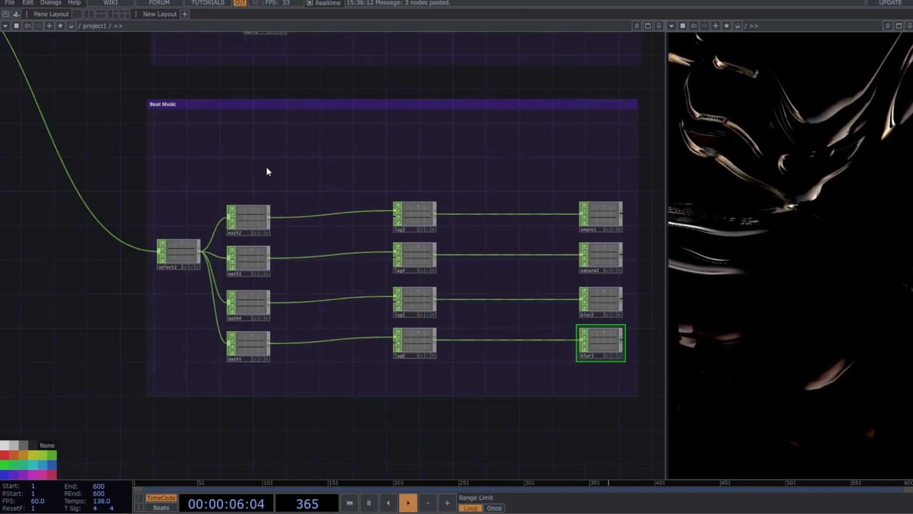
key(ctrl+v)
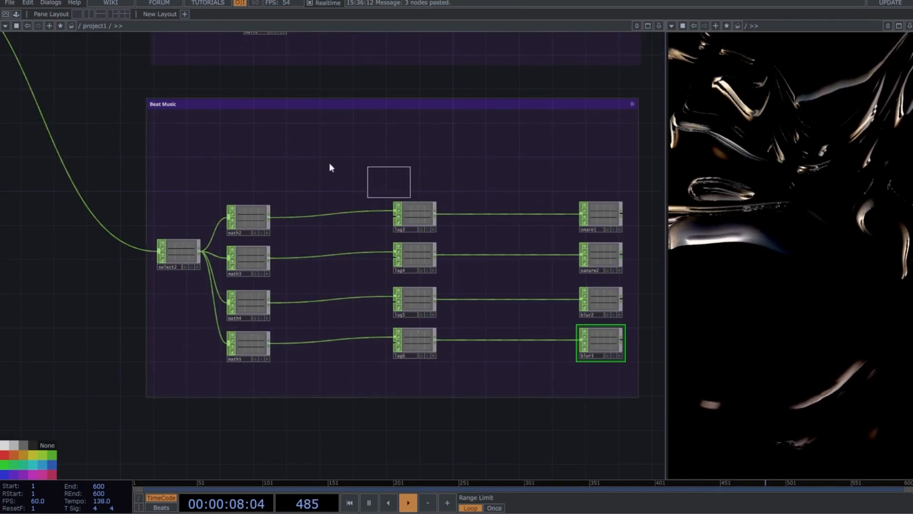
click(182, 247)
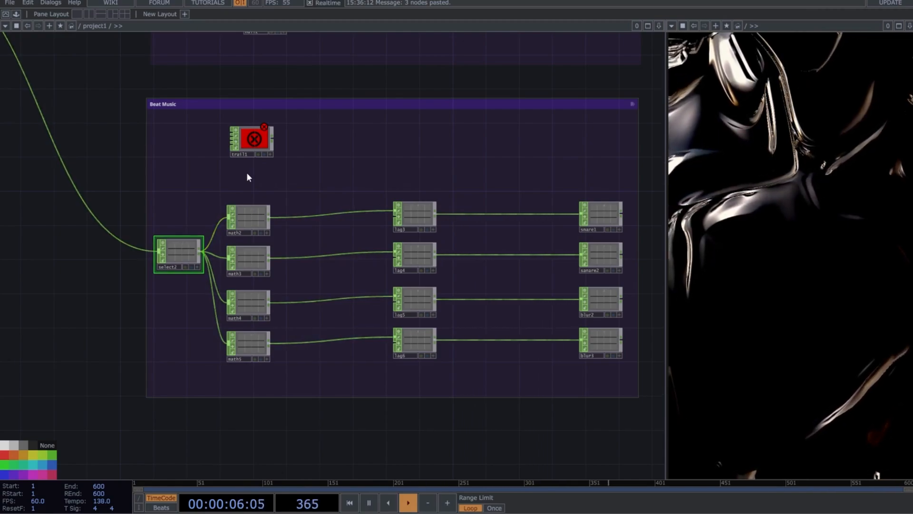
drag(200, 244, 232, 136)
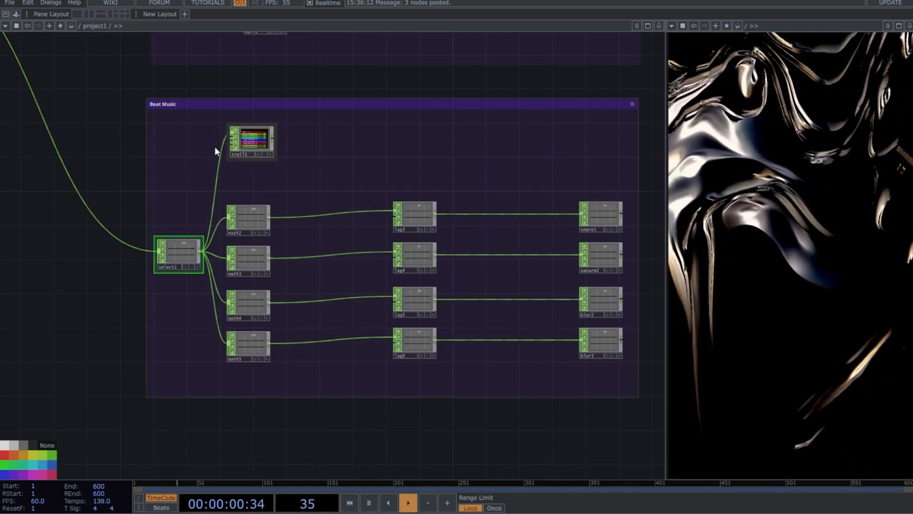
right_click(273, 138)
click(272, 138)
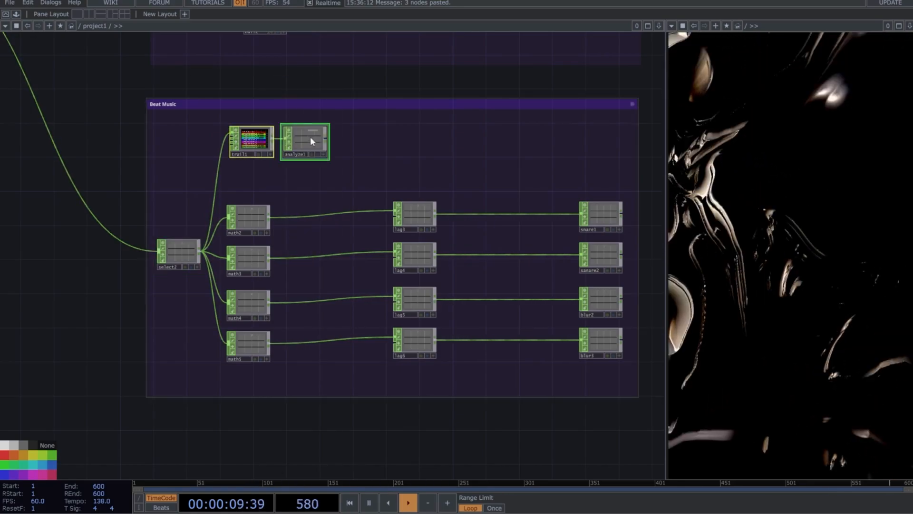
drag(310, 141, 310, 130)
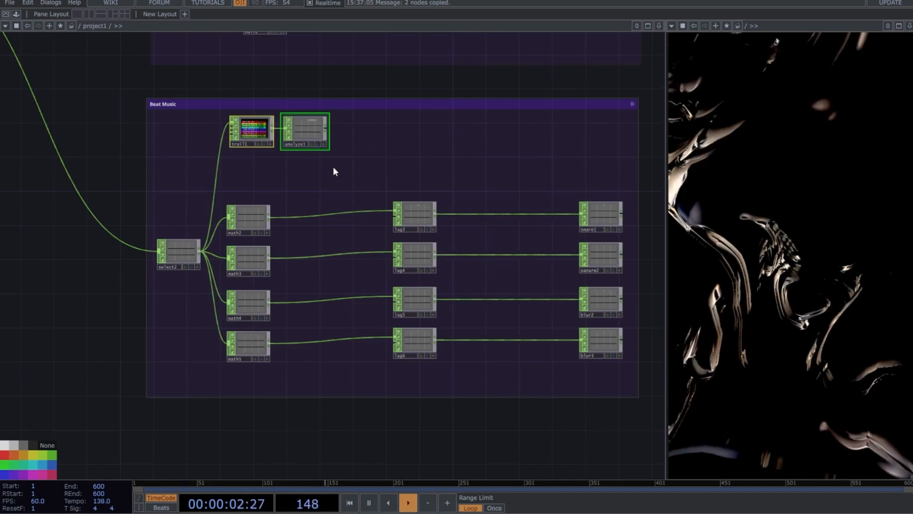
Step: Paste two copies of the Trail and Analyze pair above the first branch, feeding one from math2 and the other from lag3
key(ctrl+v)
mouse_move(292, 167)
mouse_down()
mouse_move(315, 180)
mouse_move(338, 174)
mouse_move(236, 196)
mouse_move(262, 193)
mouse_move(256, 172)
mouse_move(264, 167)
mouse_move(279, 174)
mouse_up()
click(252, 221)
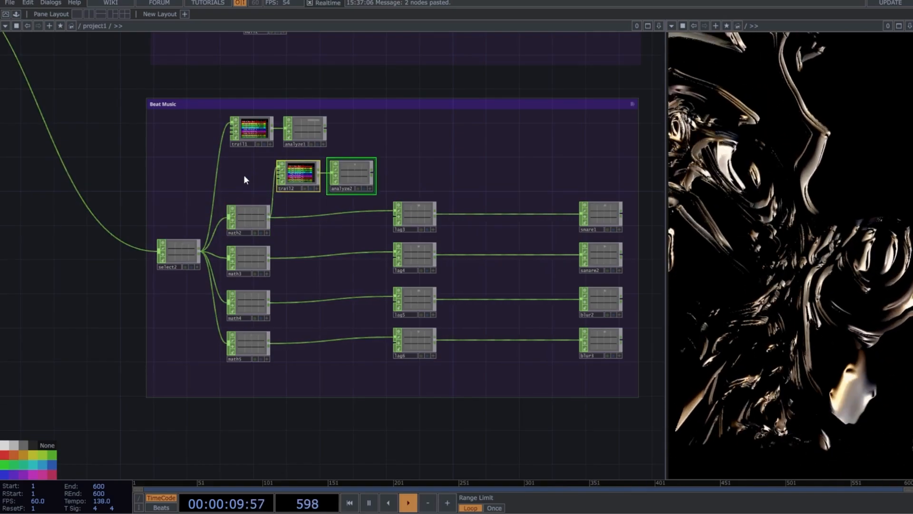
key(ctrl+v)
drag(352, 211, 527, 171)
drag(437, 213, 450, 167)
drag(282, 172, 578, 181)
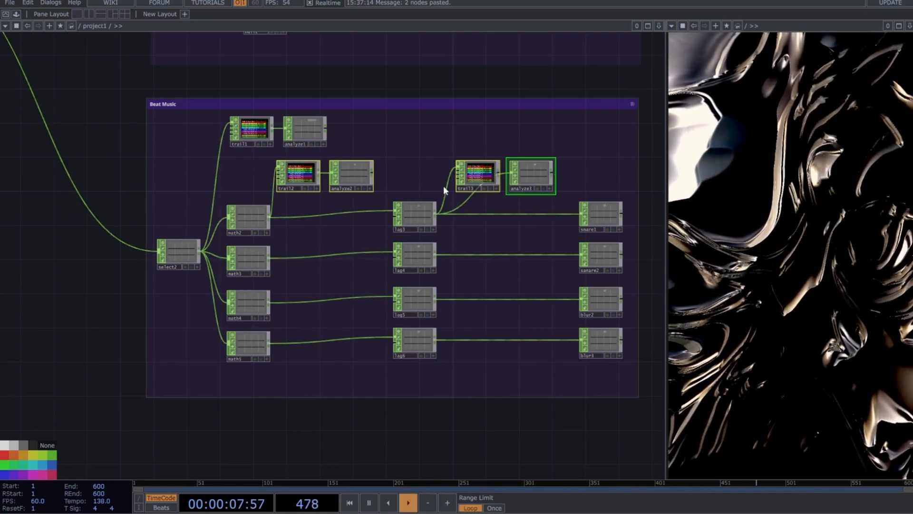
Step: Place a Constant CHOP in the empty uppermost Beat Music box and extend it to three channels
scroll(340, 303, down, 3)
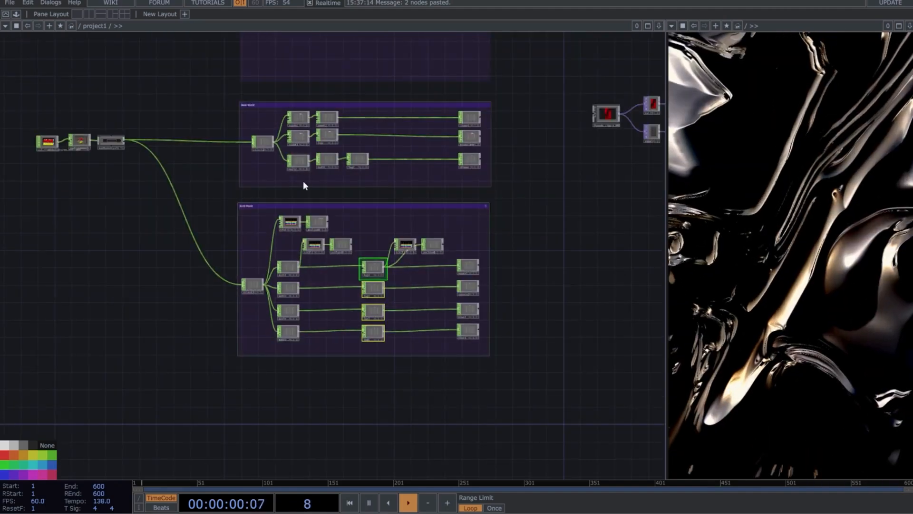
drag(527, 88, 530, 195)
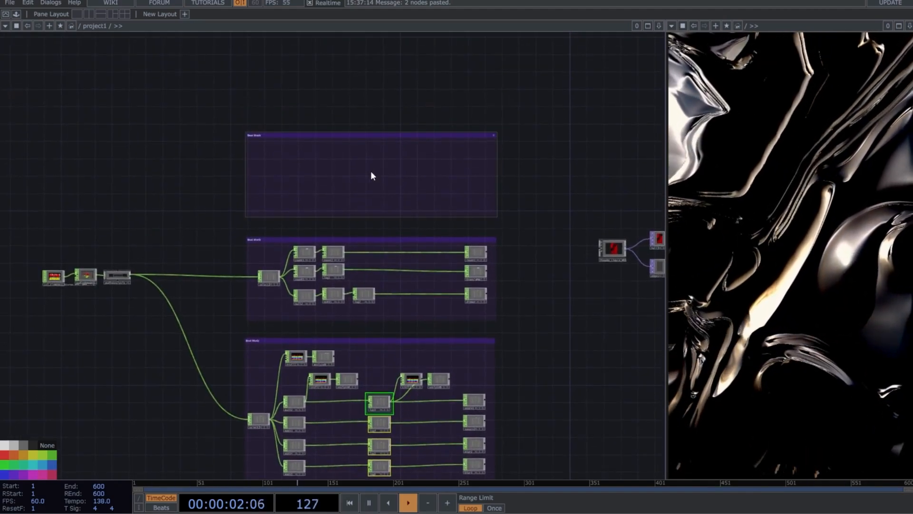
scroll(318, 152, up, 5)
key(ctrl+v)
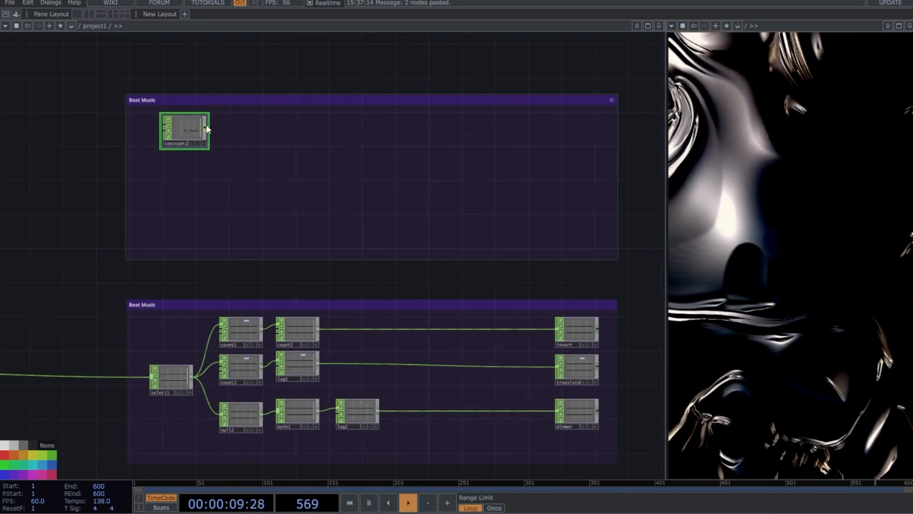
key(p)
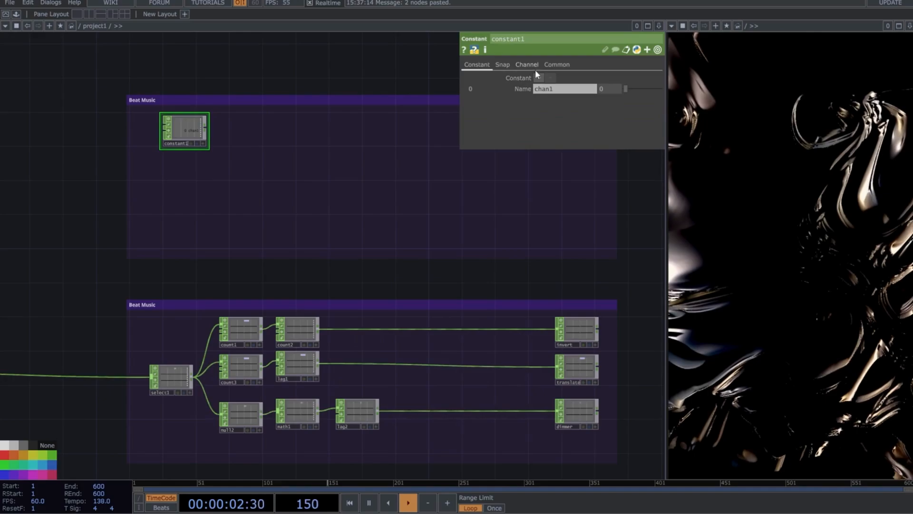
click(539, 76)
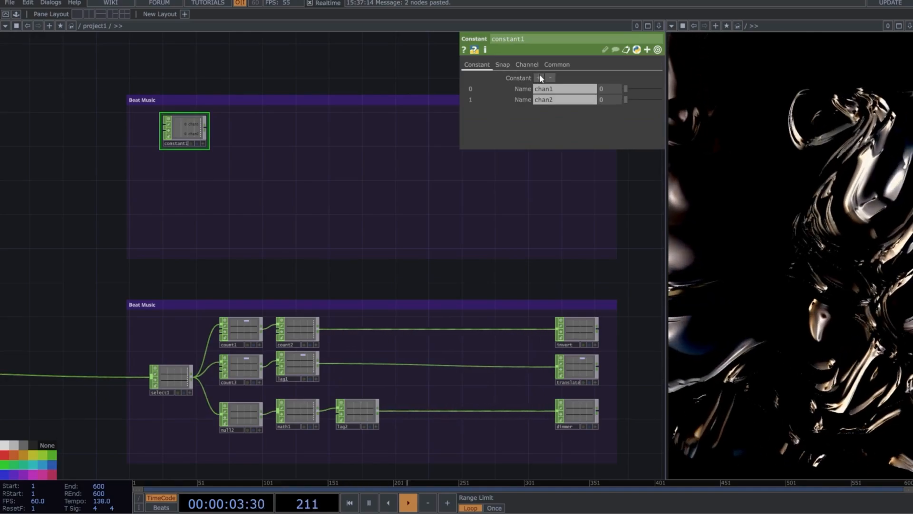
click(539, 76)
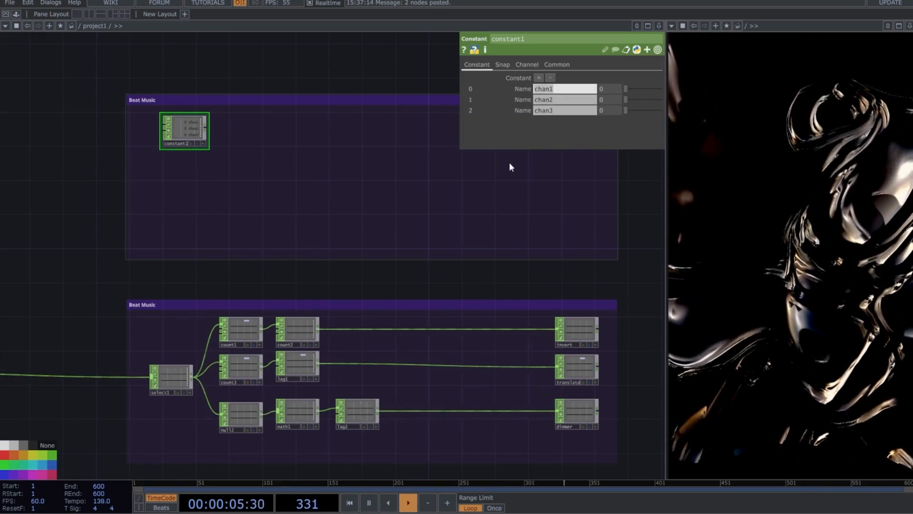
Step: Name the three channels of the Constant CHOP r, g and b
text(r)
key(Tab)
text(g)
key(Tab)
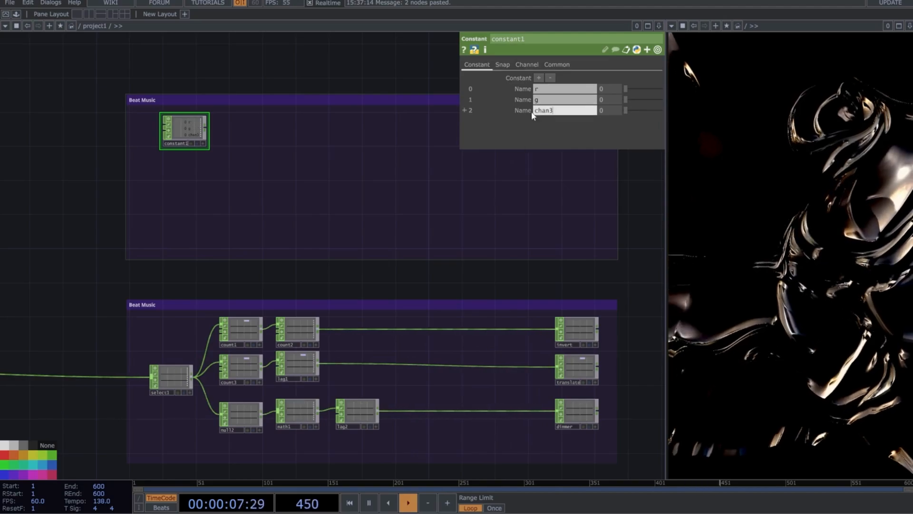
text(b)
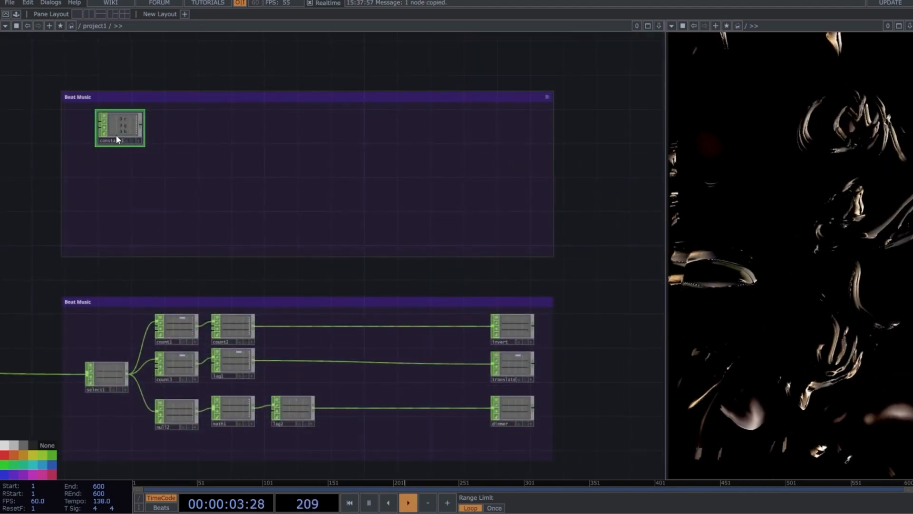
Step: Paste two copies of the Constant CHOP beneath it and place a Switch CHOP fed by the first constant at the box's far end
key(ctrl+v)
key(ctrl+v)
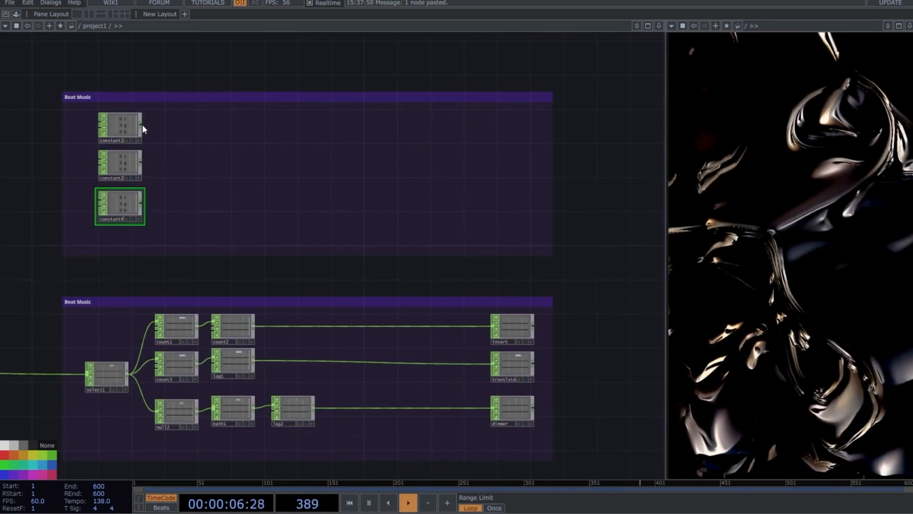
click(500, 162)
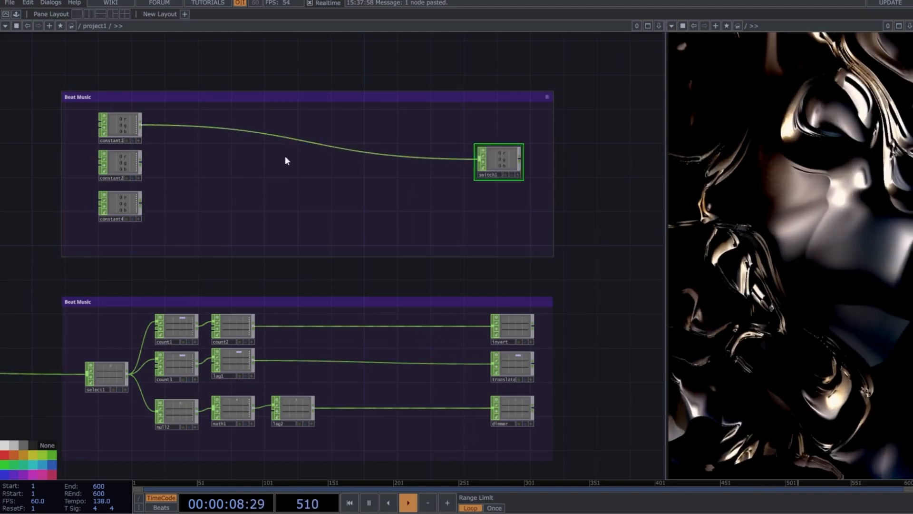
Step: Wire the second and third Constant CHOPs into switch1 and disconnect the duplicate wire from the first constant
drag(113, 151, 480, 170)
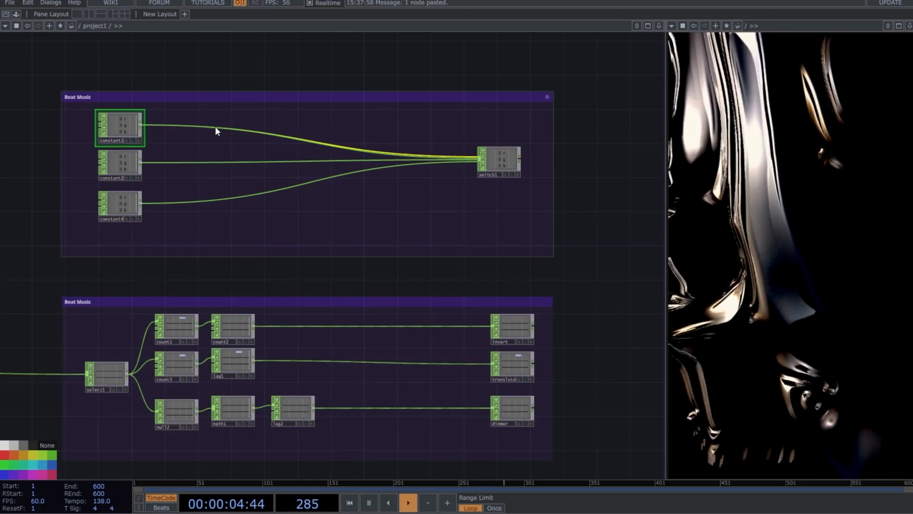
right_click(215, 127)
right_click(196, 126)
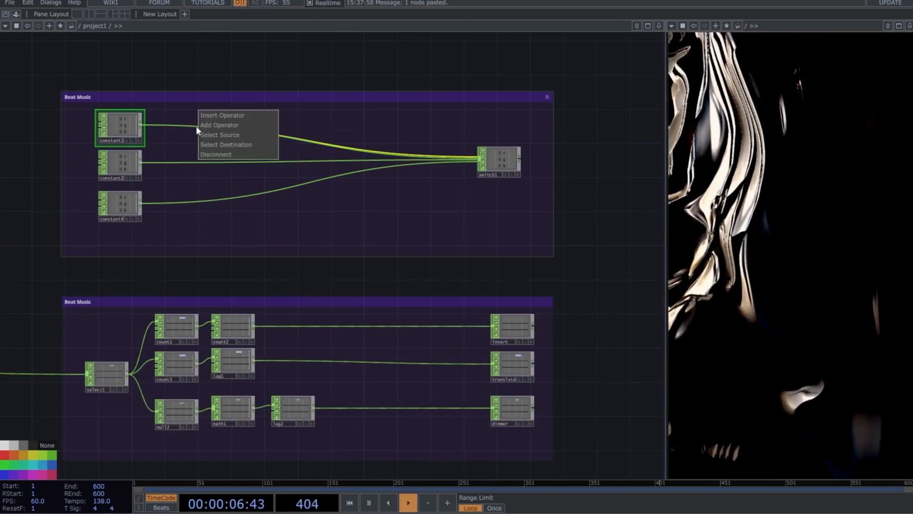
click(216, 155)
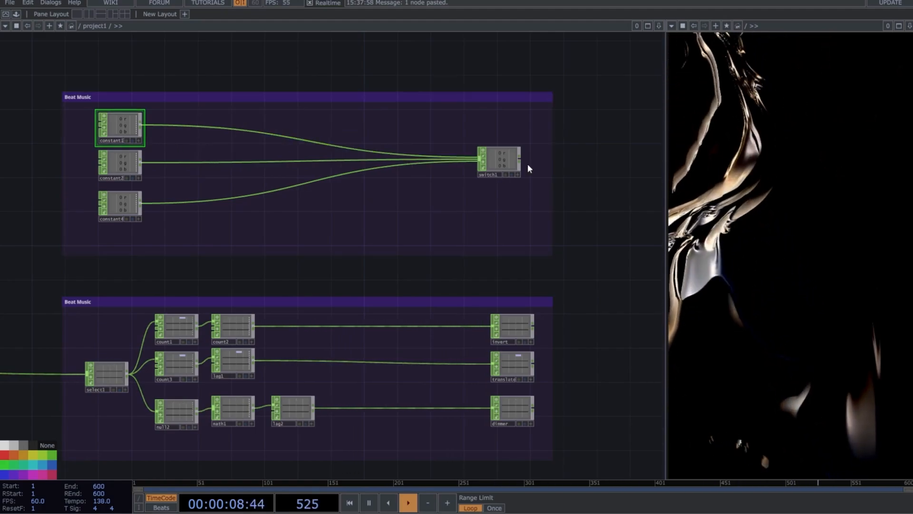
Step: Paste two copies of the Select CHOP beneath select3, feed them from beat1 and centre beat1 beside the three selects
scroll(445, 143, down, 6)
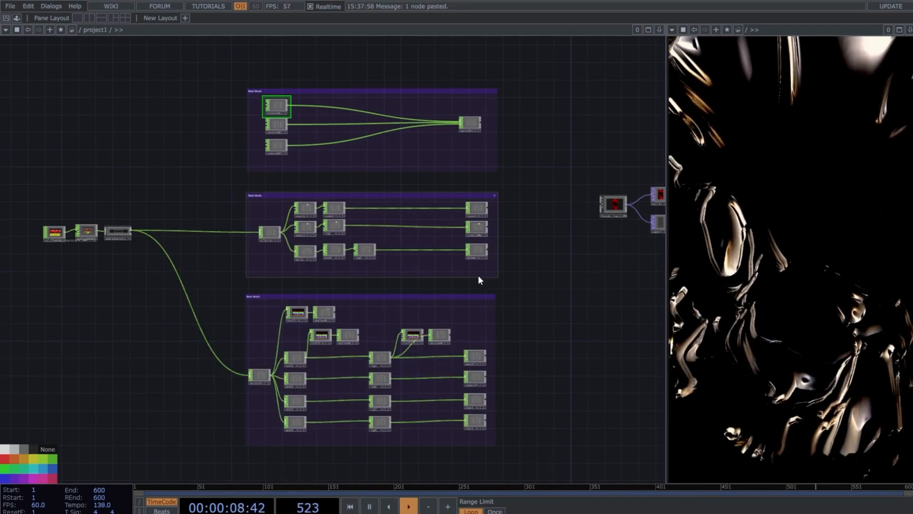
scroll(542, 278, down, 5)
mouse_move(540, 281)
mouse_down()
mouse_move(480, 285)
mouse_move(233, 257)
mouse_up()
scroll(447, 221, up, 6)
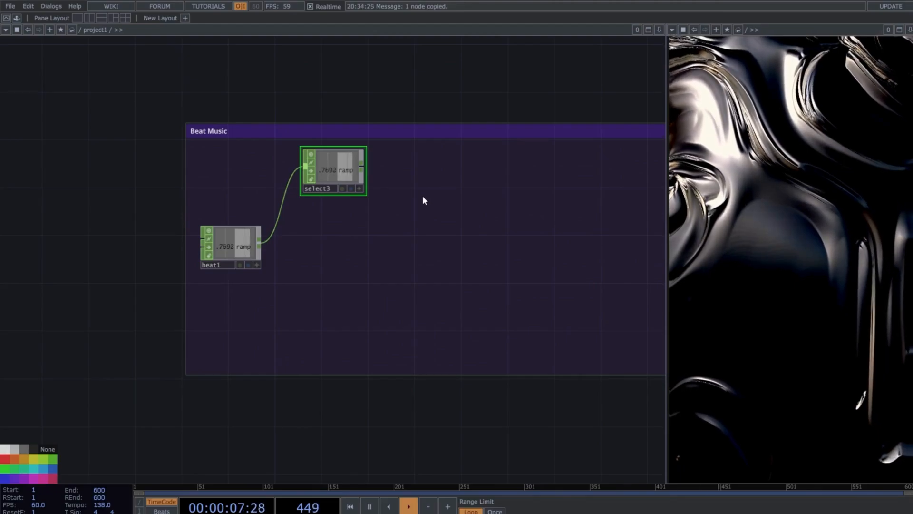
drag(225, 245, 231, 218)
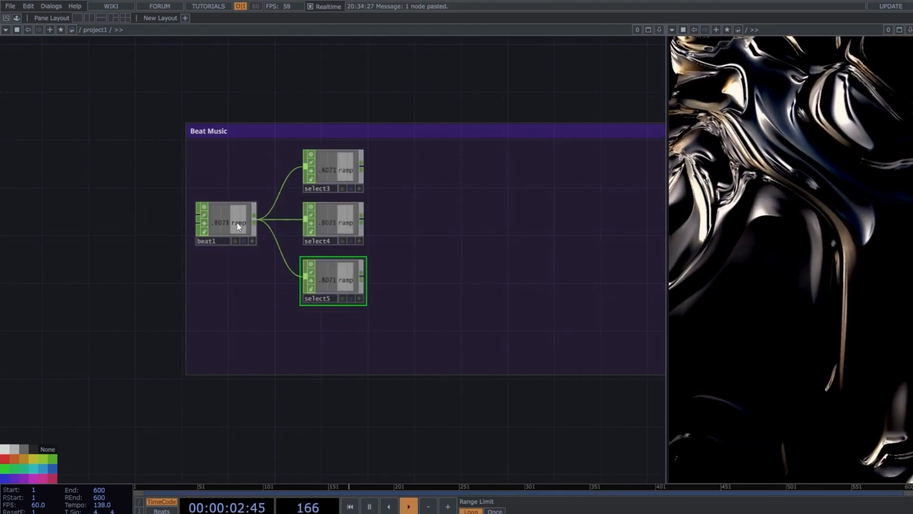
drag(416, 160, 214, 309)
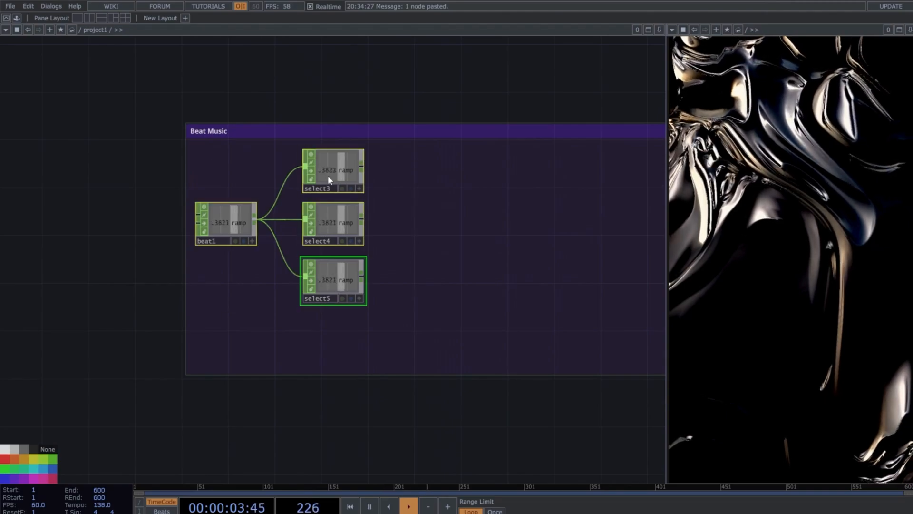
drag(327, 175, 327, 189)
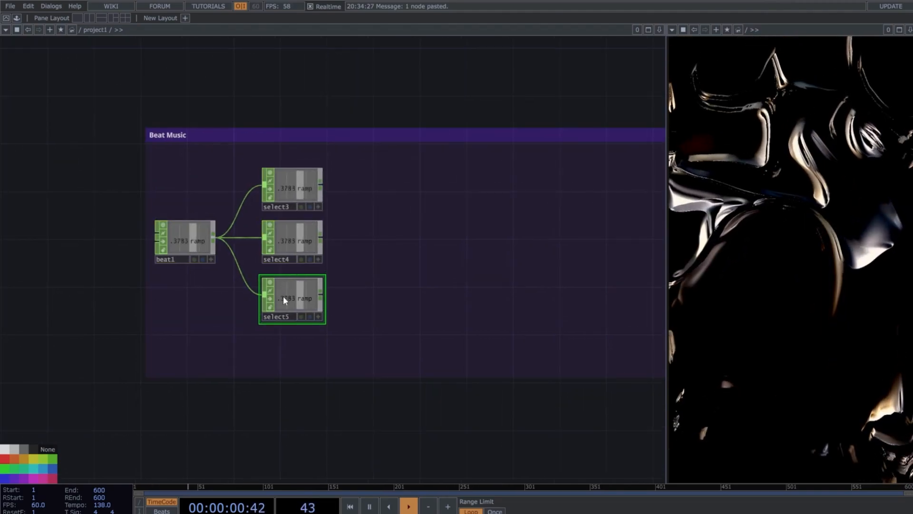
Step: Extend the select3 branch with a Logic CHOP, a Math CHOP and a Null CHOP at the far end
click(321, 186)
click(433, 186)
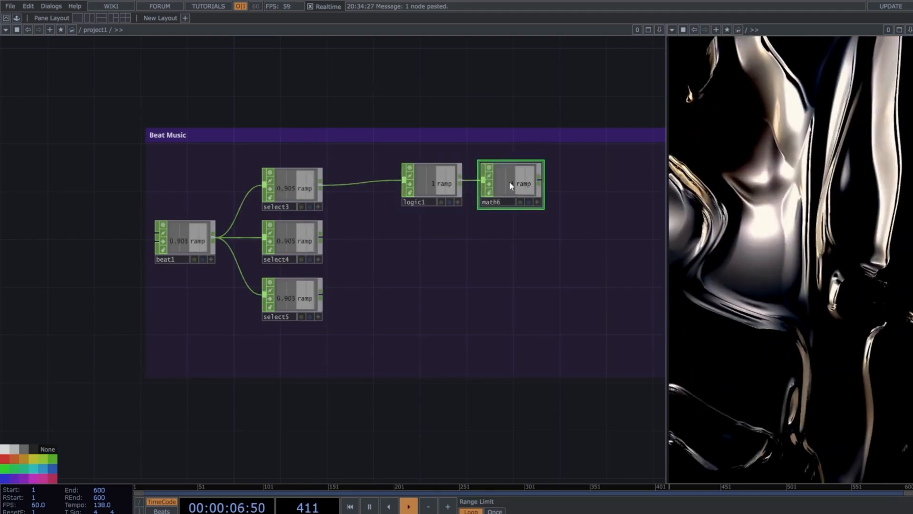
drag(514, 179, 401, 201)
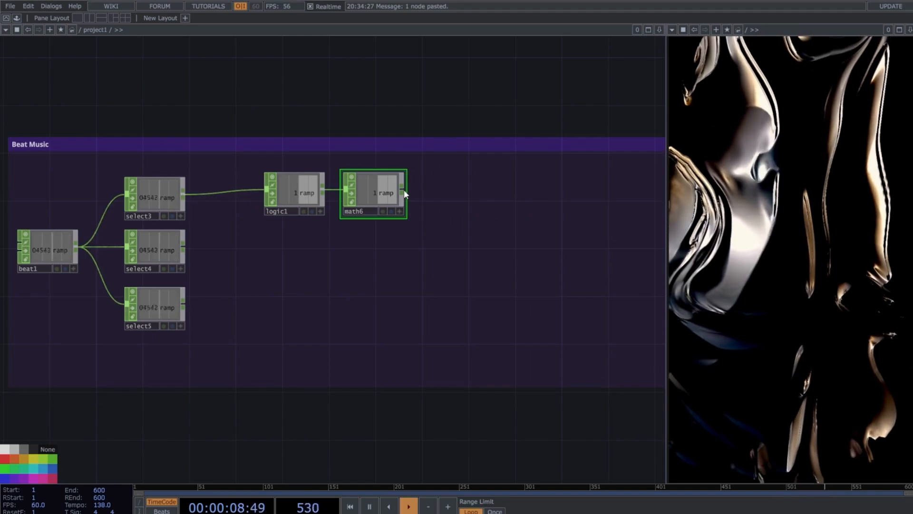
click(404, 190)
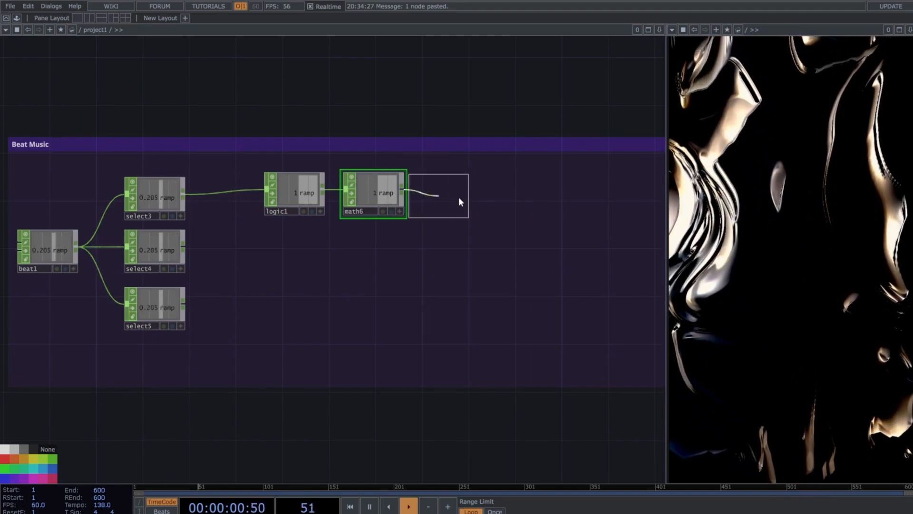
click(531, 193)
Step: Connect select4 directly to a new Null CHOP and route select5 through a Count CHOP into a third Null
click(185, 257)
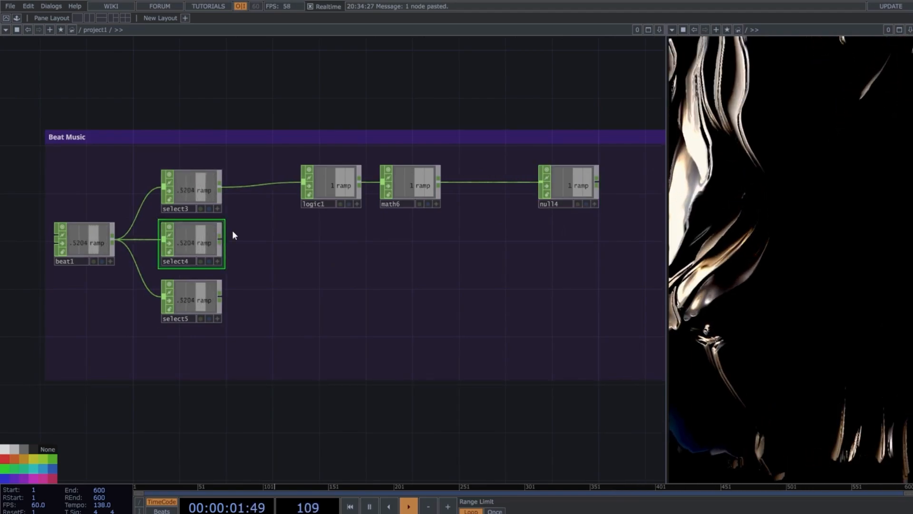
click(221, 240)
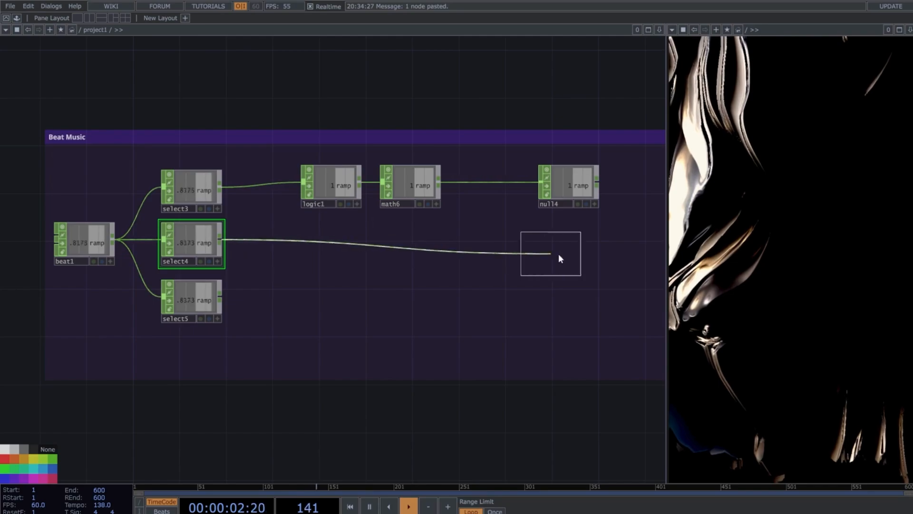
click(569, 243)
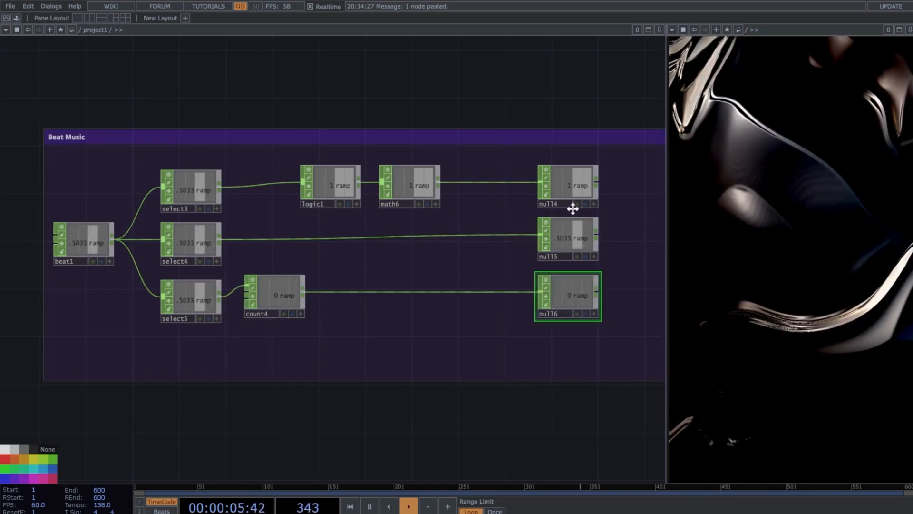
Step: Rename the Null CHOP ending the Logic and Math branch xScale
drag(575, 206, 485, 216)
scroll(520, 206, up, 5)
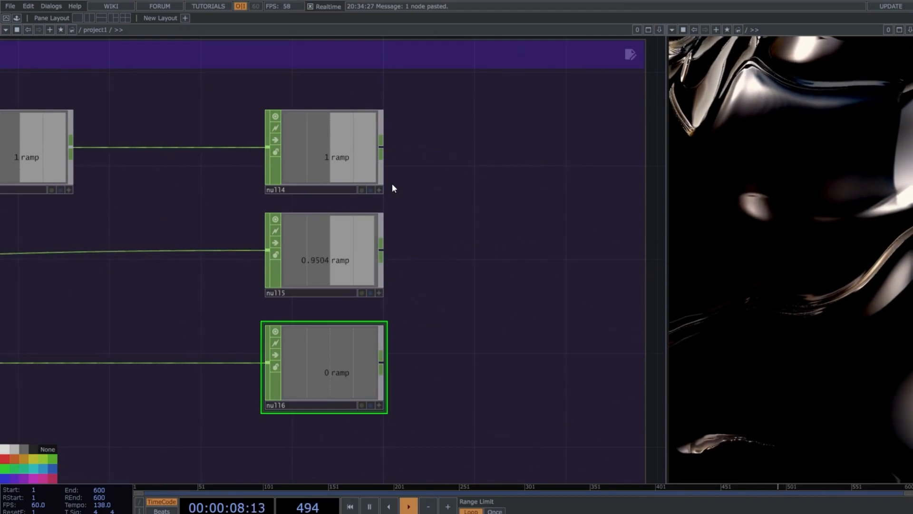
double_click(299, 190)
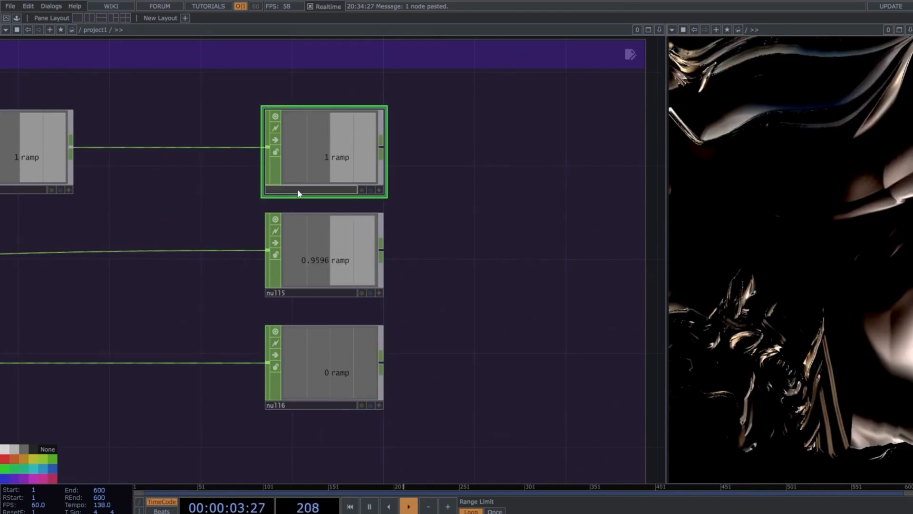
text(xScale)
key(Return)
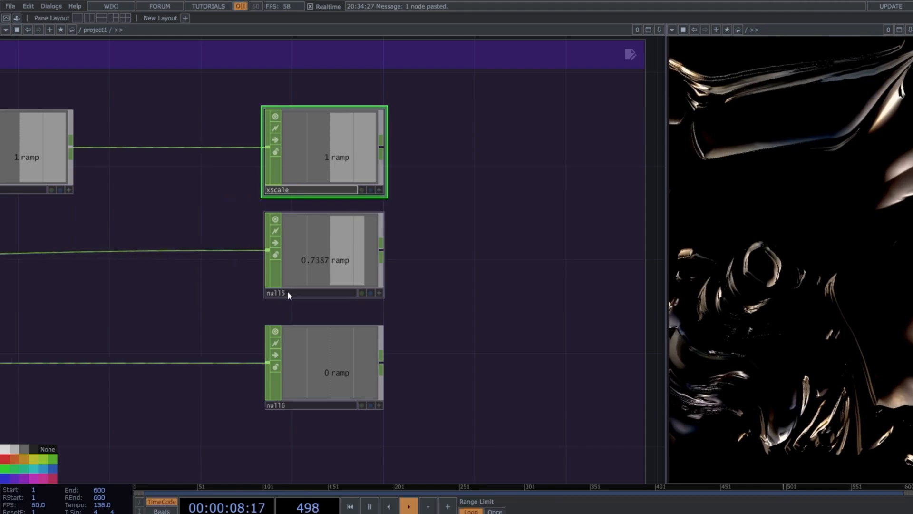
Step: Rename the Null CHOP of the select4 branch selectSwitch and the one of the select5 branch selectBlend
double_click(287, 292)
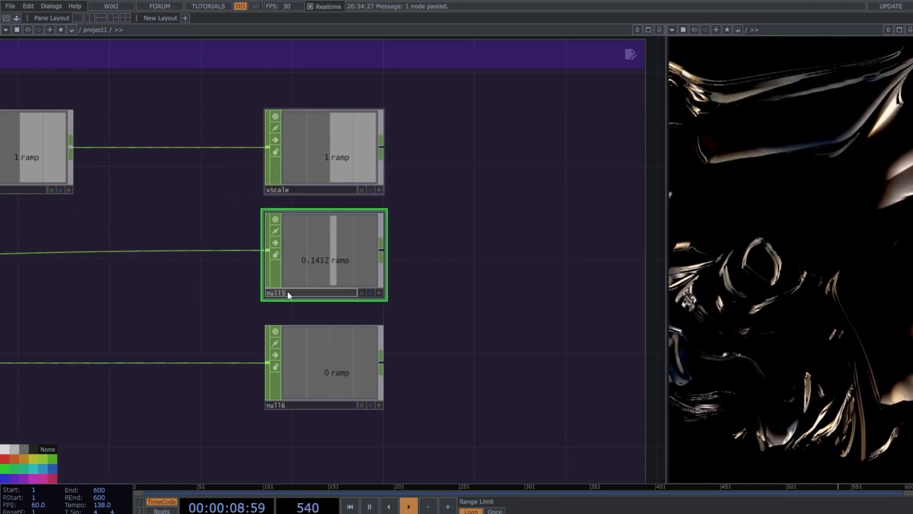
text(selectS)
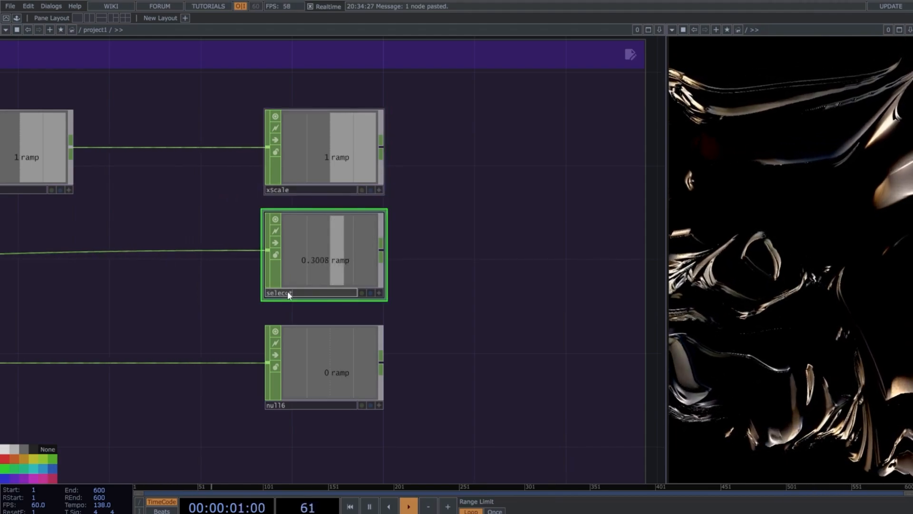
text(witch)
key(Return)
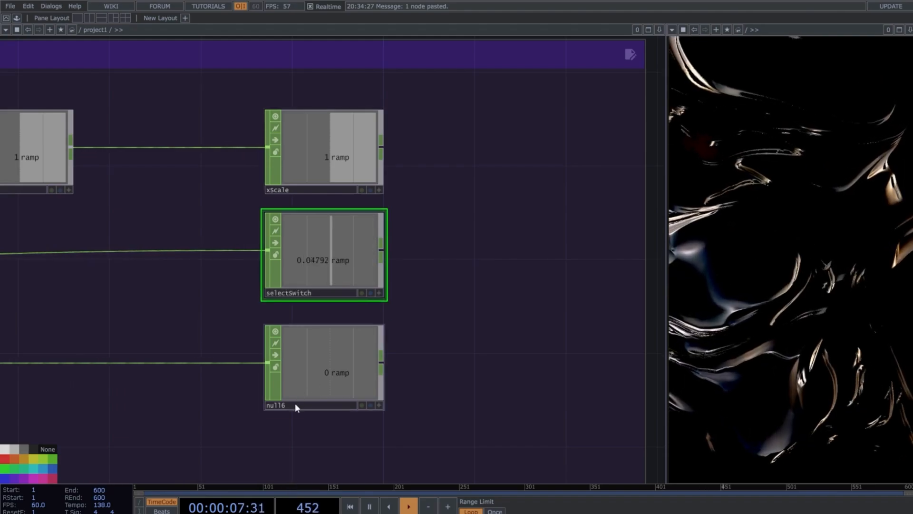
double_click(295, 404)
text(sel)
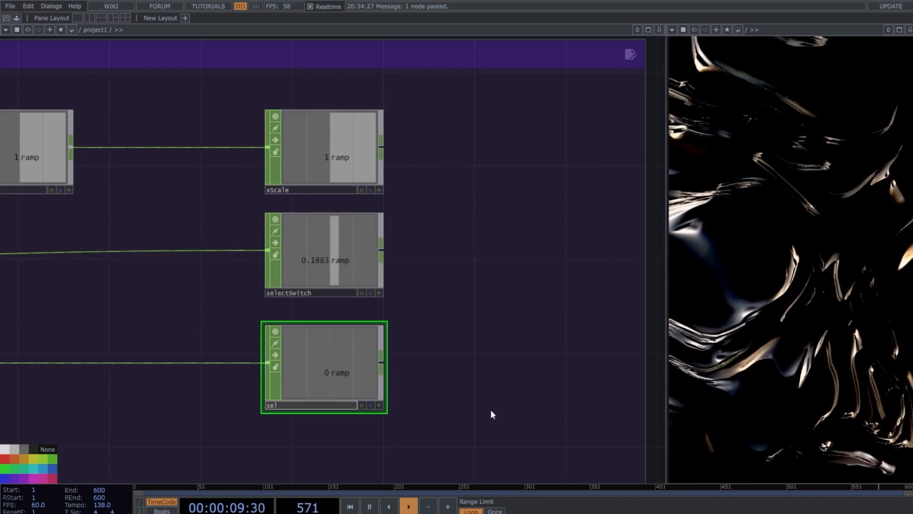
text(ectBlend)
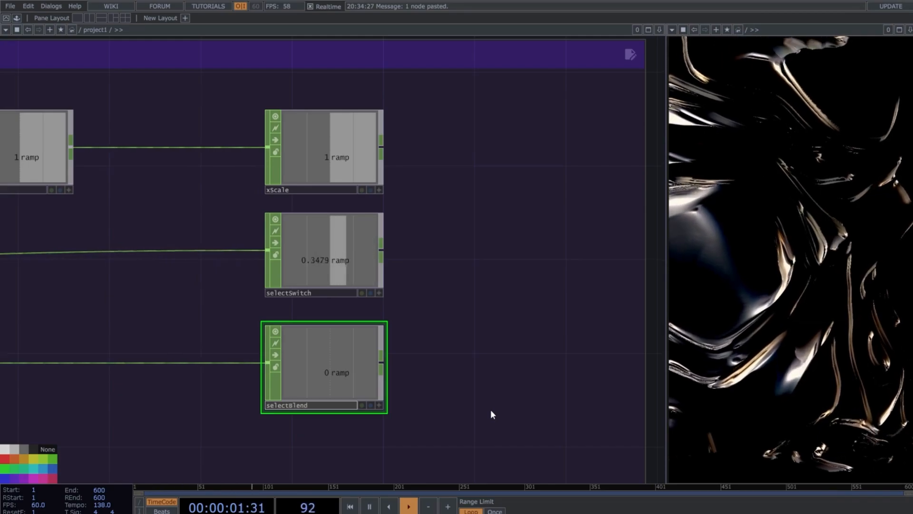
key(Return)
scroll(470, 264, down, 8)
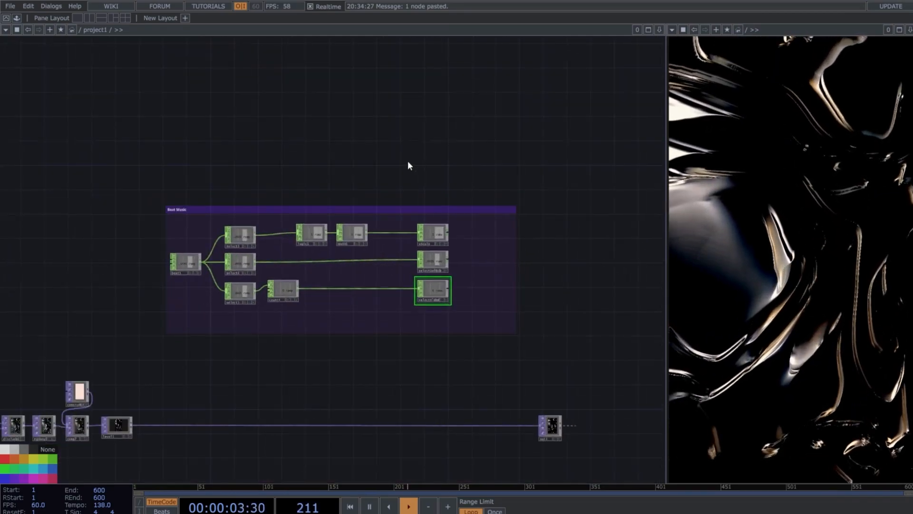
drag(407, 161, 400, 154)
drag(428, 208, 466, 189)
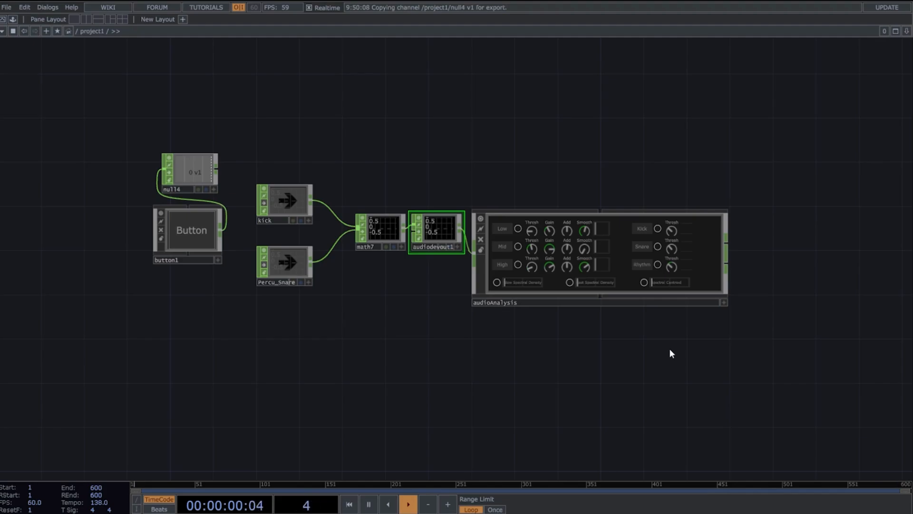
Step: Take the kick audio source out of bypass, make the audioAnalysis viewer active and enable its Kick detection
scroll(275, 185, up, 3)
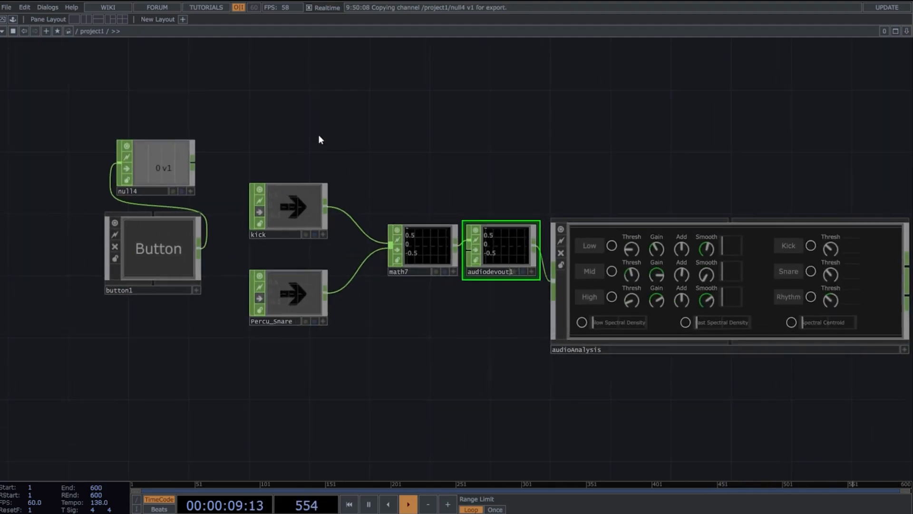
click(261, 210)
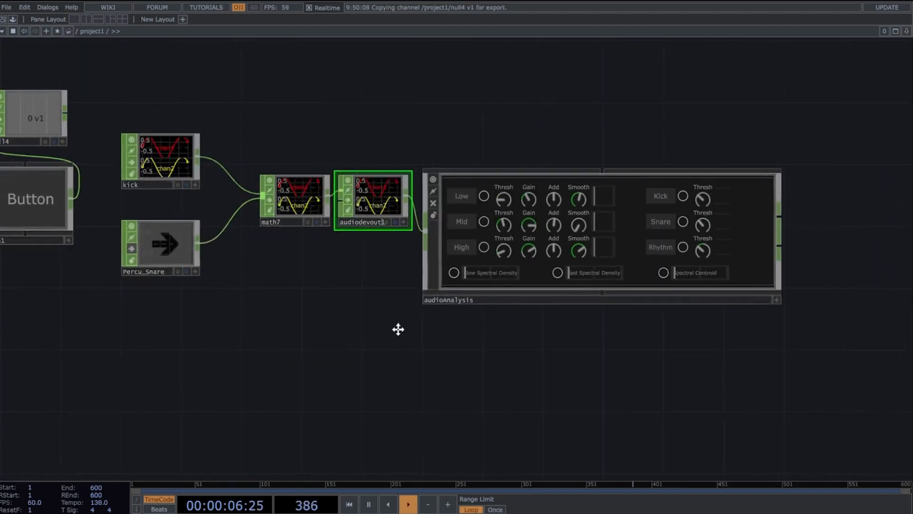
drag(398, 329, 388, 333)
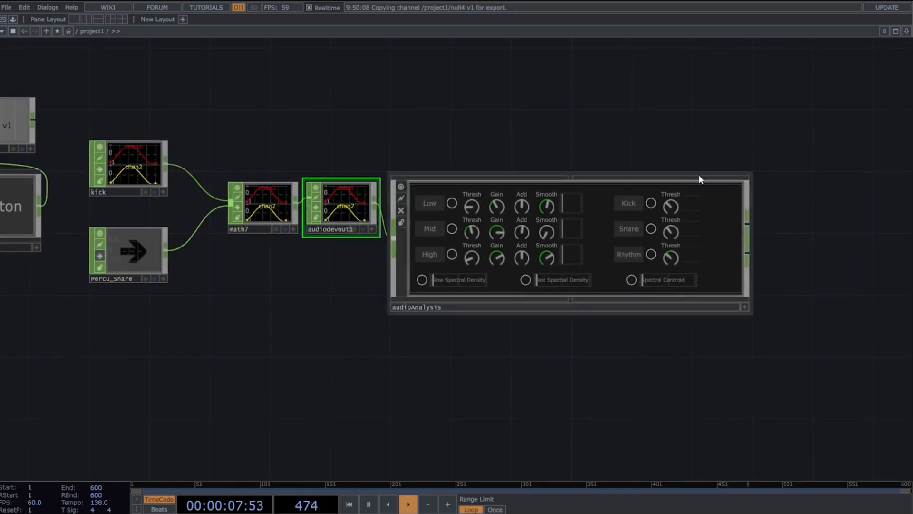
click(745, 307)
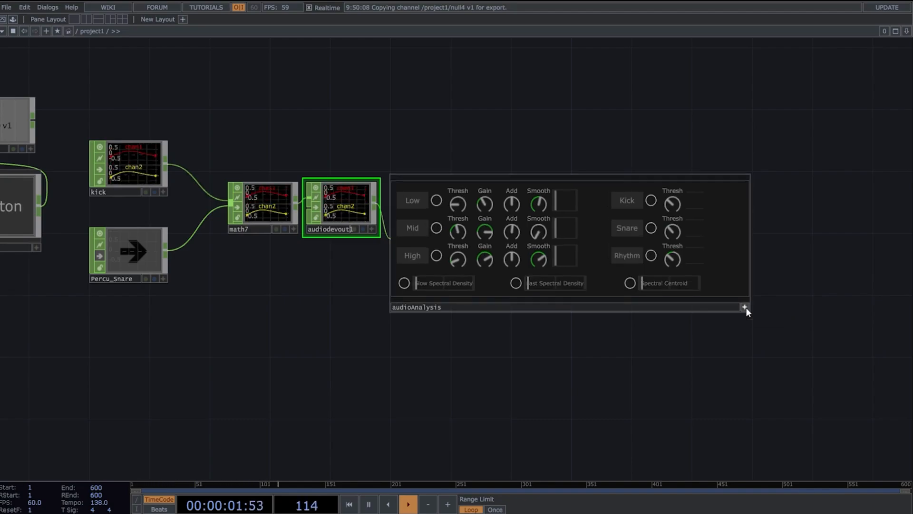
click(651, 201)
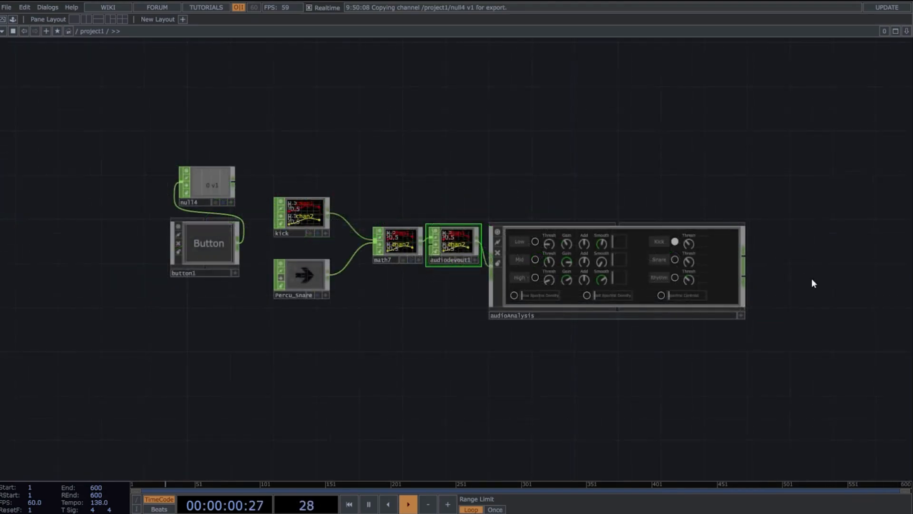
Step: Add an enlarged Select CHOP fed by the audioAnalysis output and enable the Low analysis
click(837, 257)
drag(842, 264, 906, 368)
middle_drag(740, 398, 606, 307)
click(428, 201)
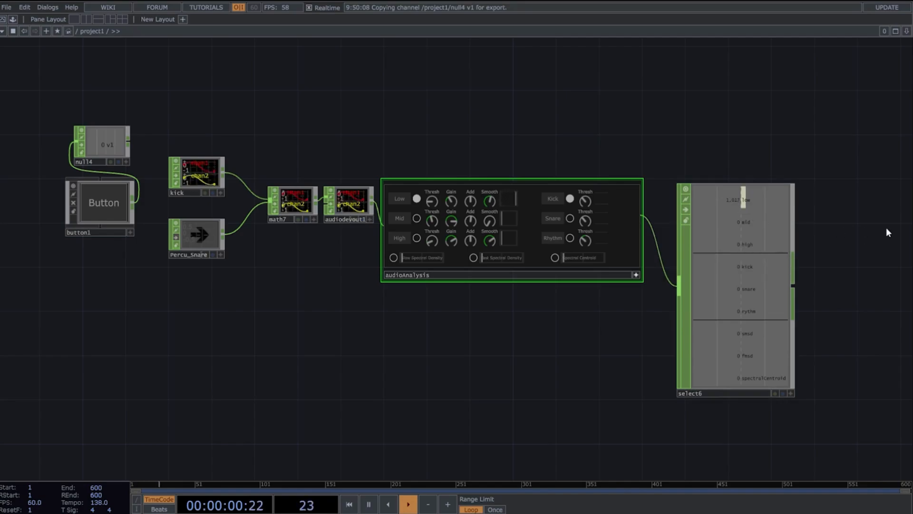
Step: Enable the Snare detection in audioAnalysis and adjust its threshold
scroll(809, 216, up, 3)
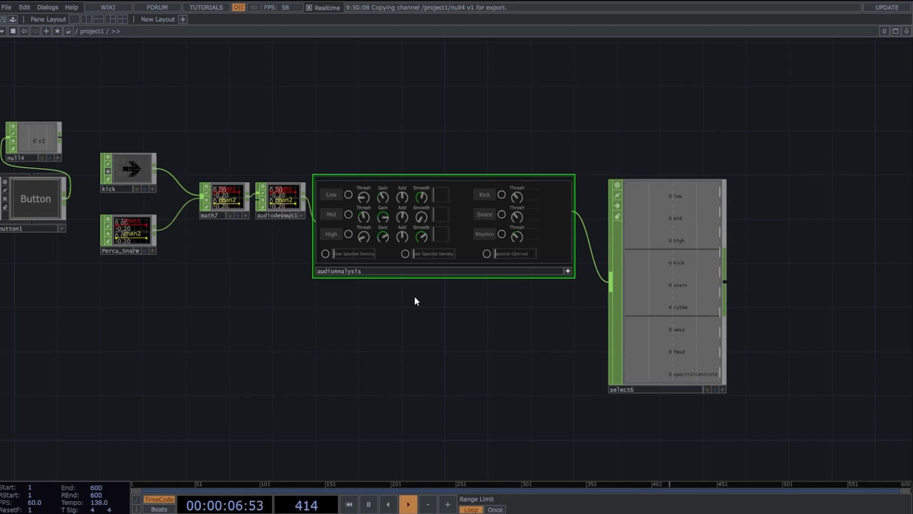
scroll(461, 229, up, 4)
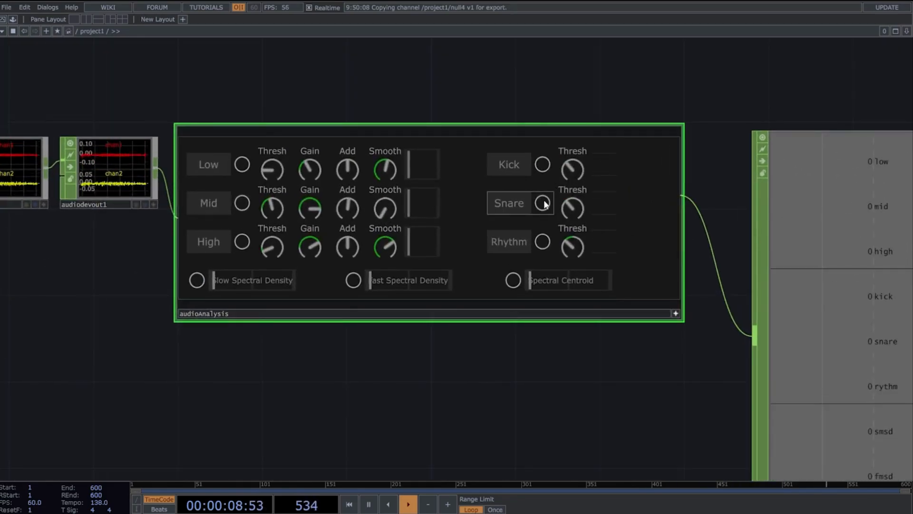
drag(572, 204, 573, 202)
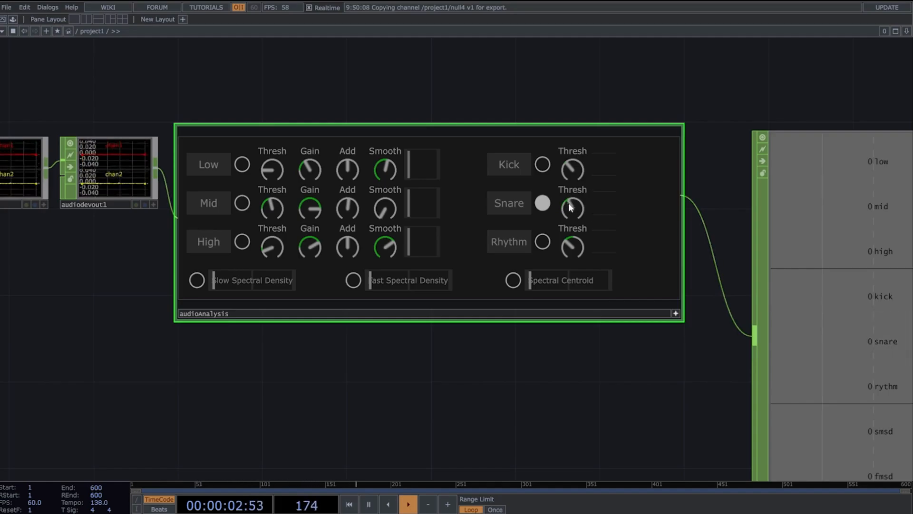
scroll(618, 200, down, 4)
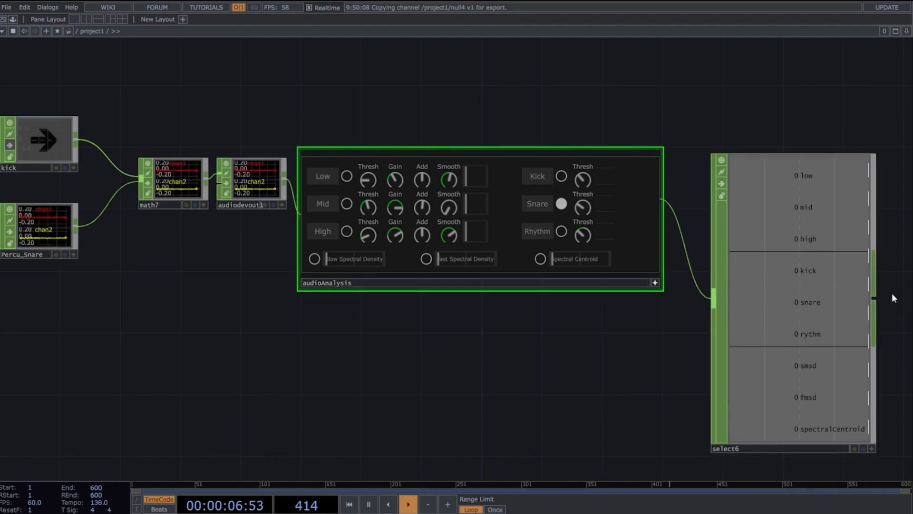
drag(891, 293, 863, 266)
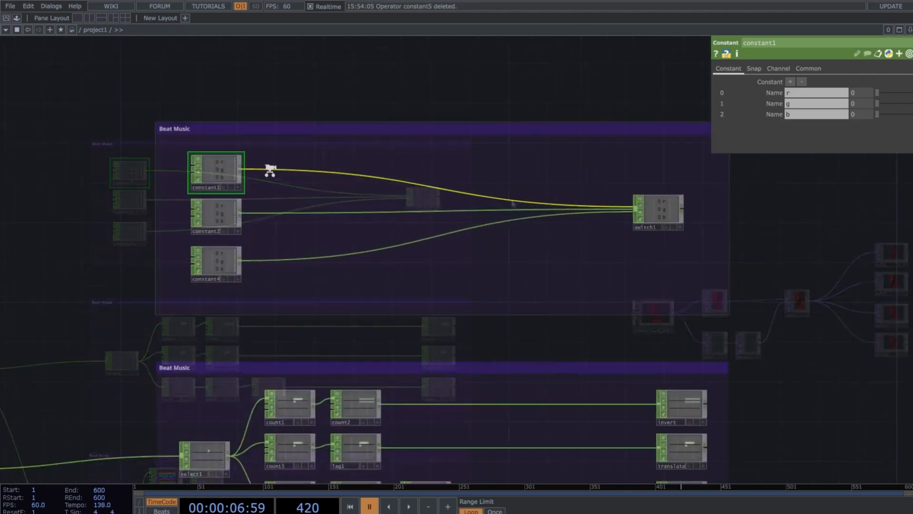
Step: Rename the Beat Music annotation around the three Constant CHOPs and switch1 as Colors
scroll(270, 170, up, 2)
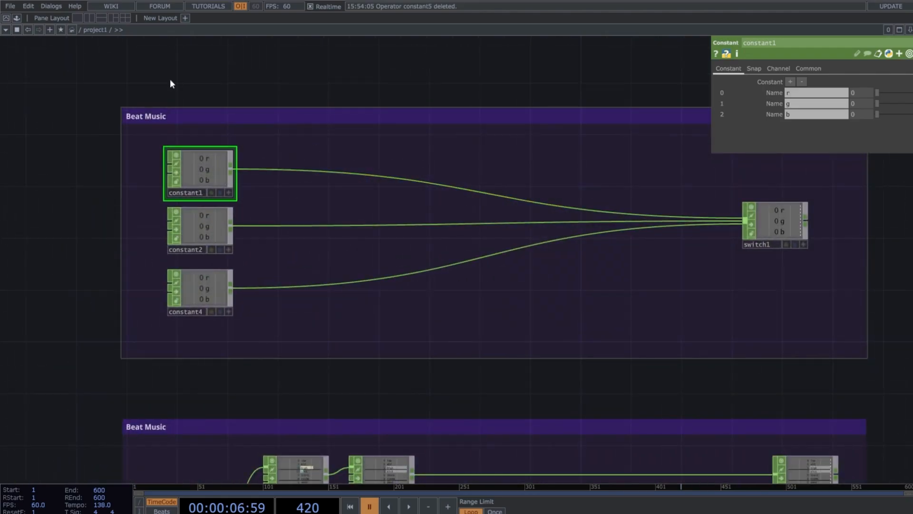
click(162, 116)
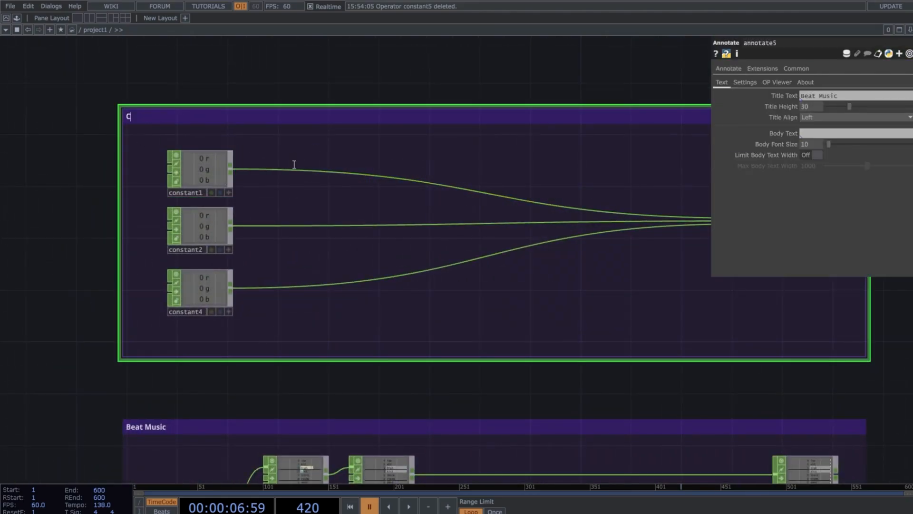
key(Return)
scroll(183, 115, down, 2)
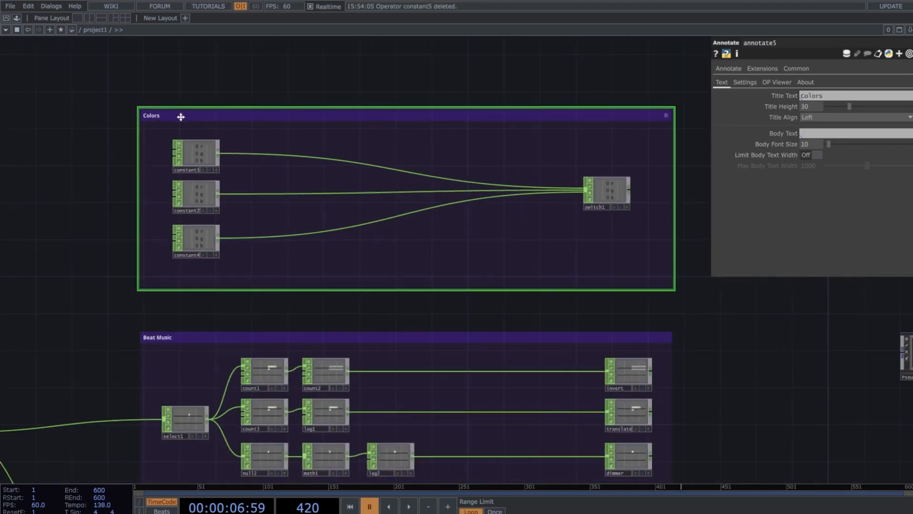
Step: Inspect the parameters of the three Constant CHOPs and of switch1 in the Colors group
click(209, 152)
click(198, 189)
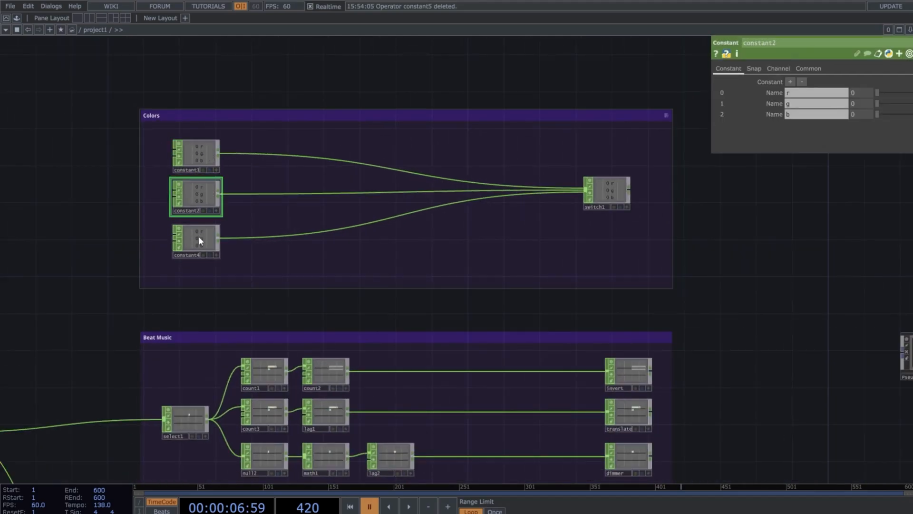
click(198, 236)
click(200, 200)
click(201, 155)
click(609, 188)
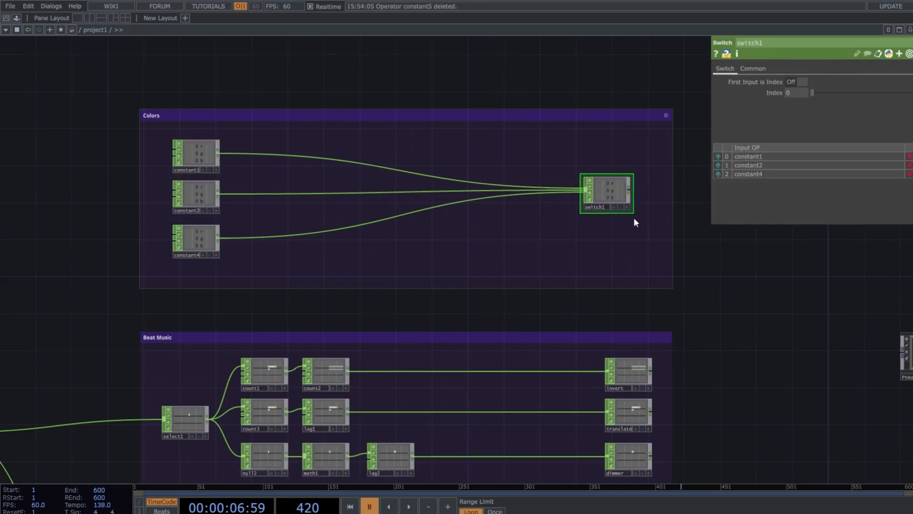
Step: Set constant1's r to 1 and g to 0.5, and delete the orange Constant TOP above the Colors group
key(ctrl+z)
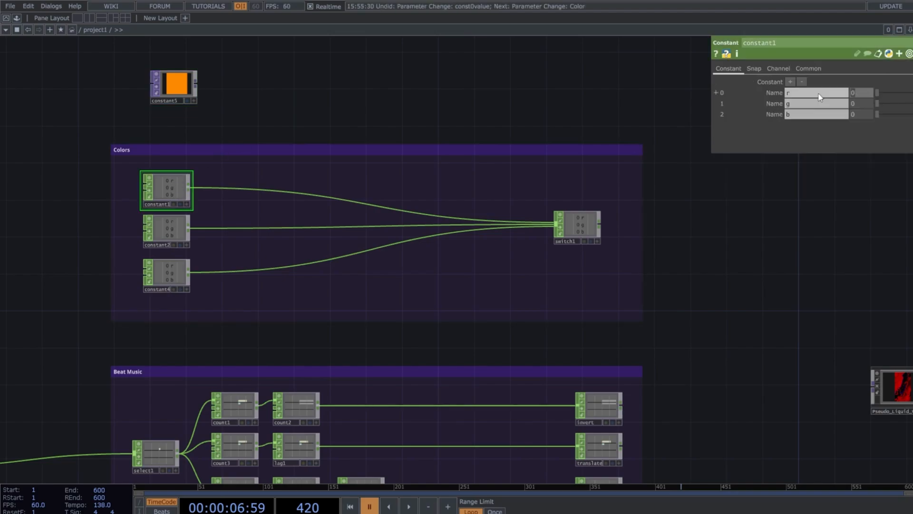
key(ctrl+z)
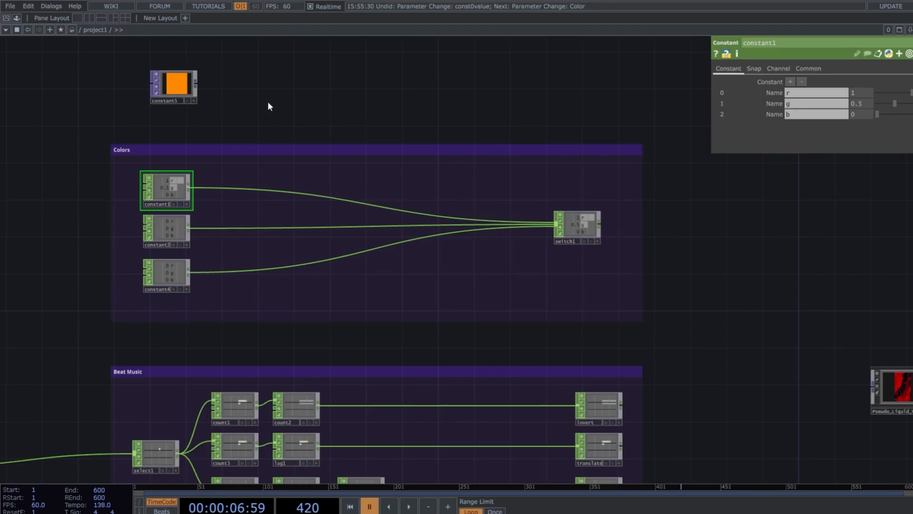
click(177, 84)
key(Delete)
Step: Add the color_picker_v1 component from the palette's New Components folder above the Colors group
key(alt+l)
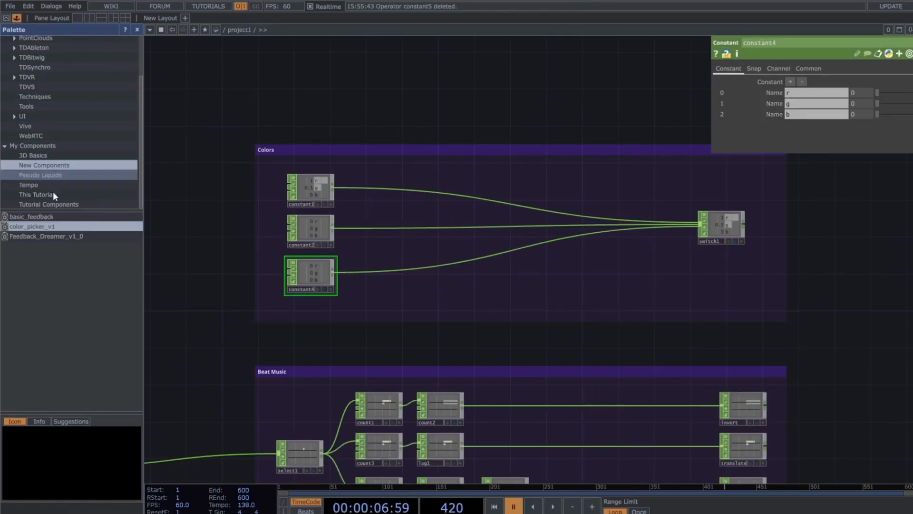
drag(37, 227, 258, 103)
click(137, 30)
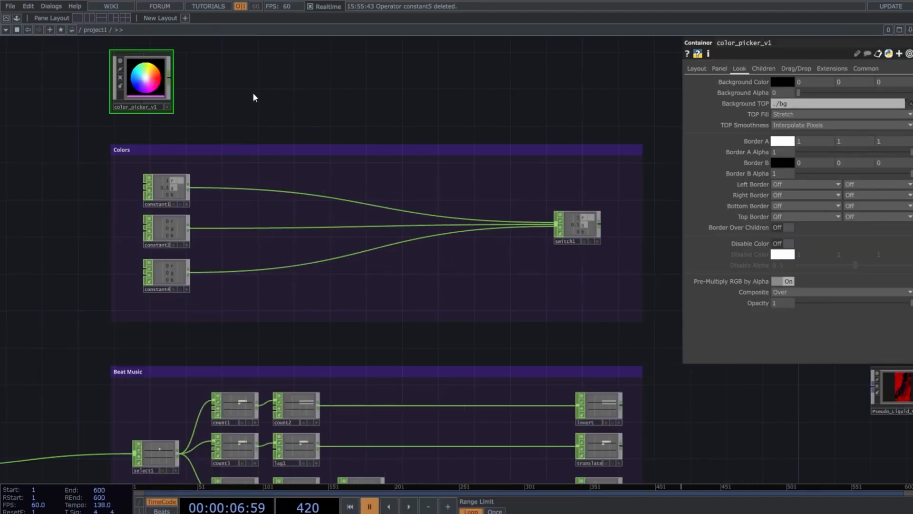
Step: Delete the three Constant CHOPs inside the Colors group
mouse_move(137, 188)
mouse_down()
mouse_move(193, 278)
mouse_move(185, 220)
mouse_up()
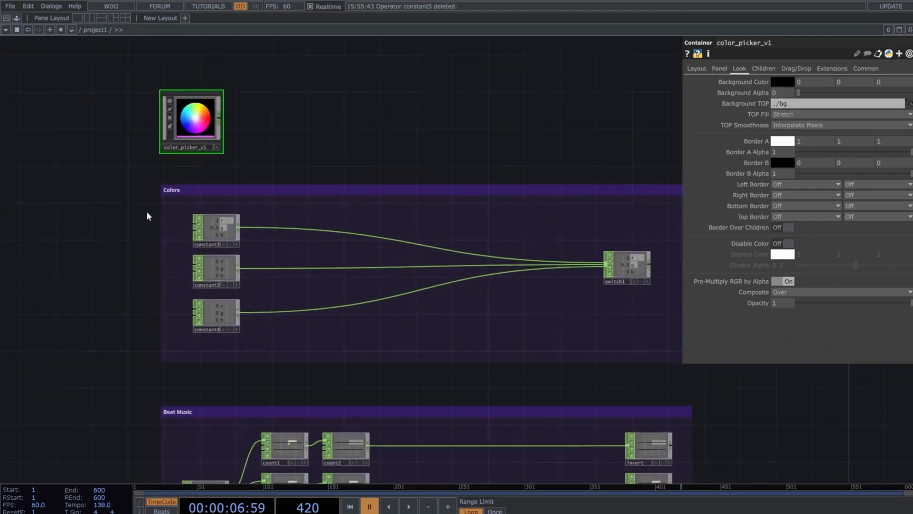
right_drag(122, 203, 242, 345)
key(Delete)
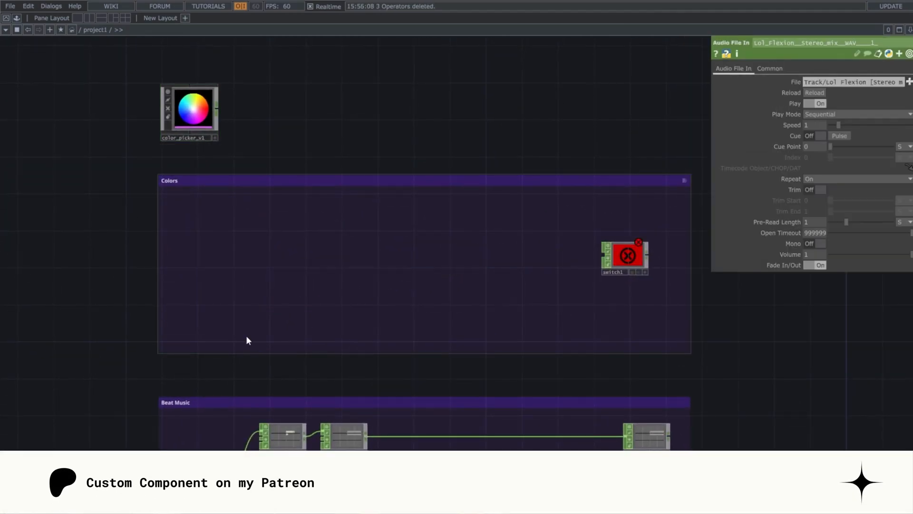
Step: Move color_picker_v1 into the Colors group, extending the group upward to make room for it
drag(199, 115, 229, 224)
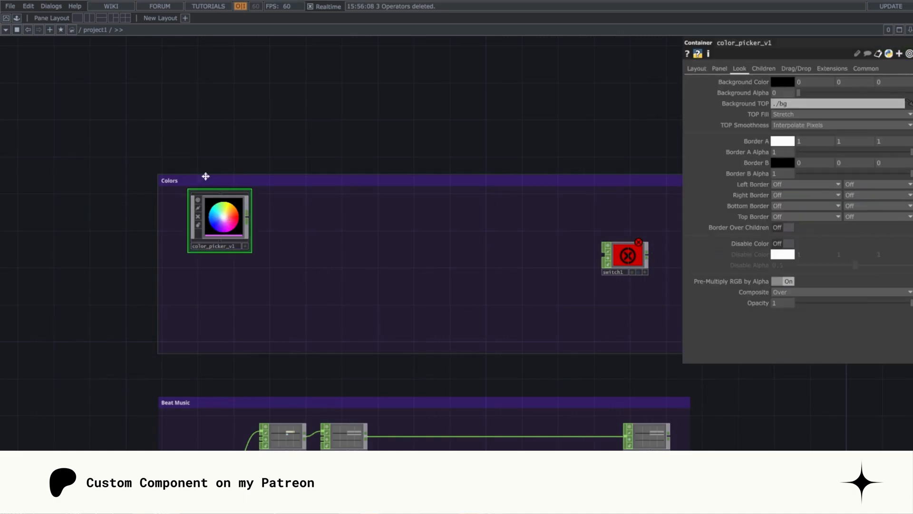
drag(273, 179, 267, 102)
drag(225, 216, 229, 150)
Step: Paste two copies of color_picker_v1 below the original and wire all three color pickers into switch1
key(ctrl+v)
key(ctrl+v)
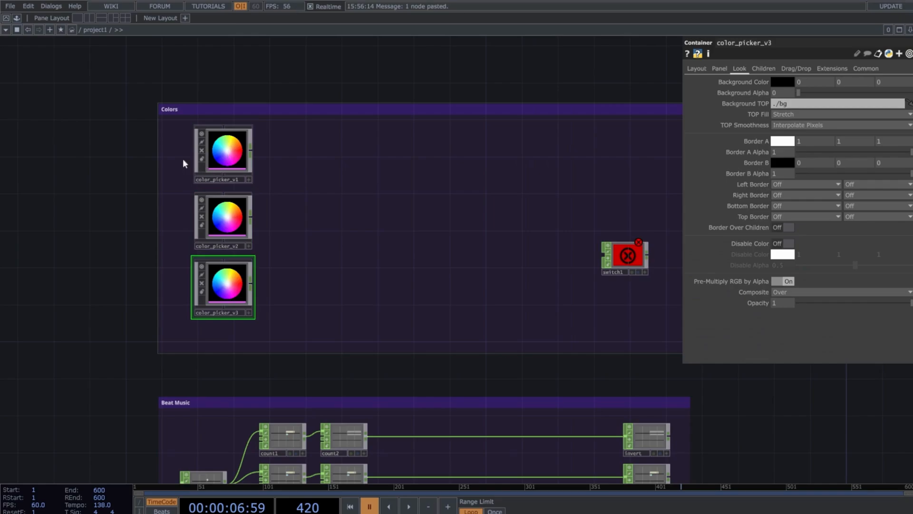
right_drag(129, 137, 267, 317)
drag(251, 151, 606, 251)
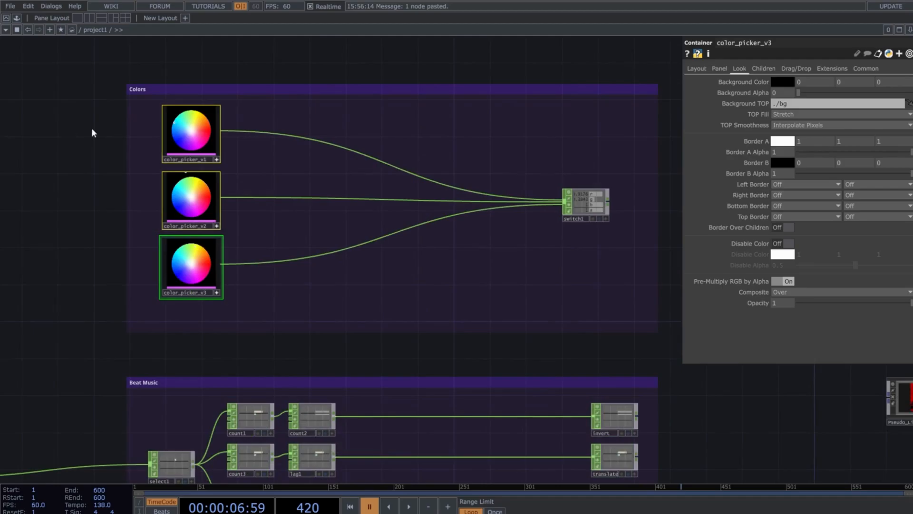
Step: Choose red in color_picker_v1, orange in color_picker_v2 and cyan in color_picker_v3
scroll(122, 128, up, 6)
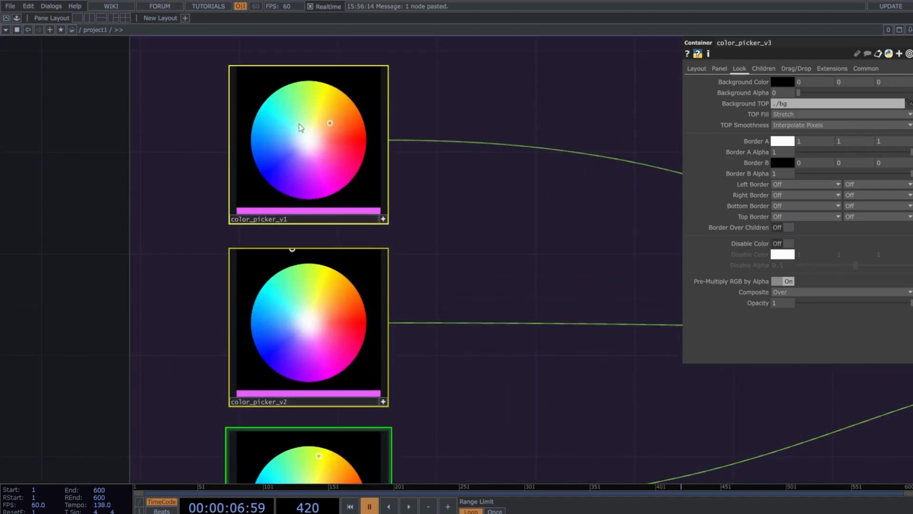
drag(300, 127, 346, 171)
scroll(189, 122, down, 5)
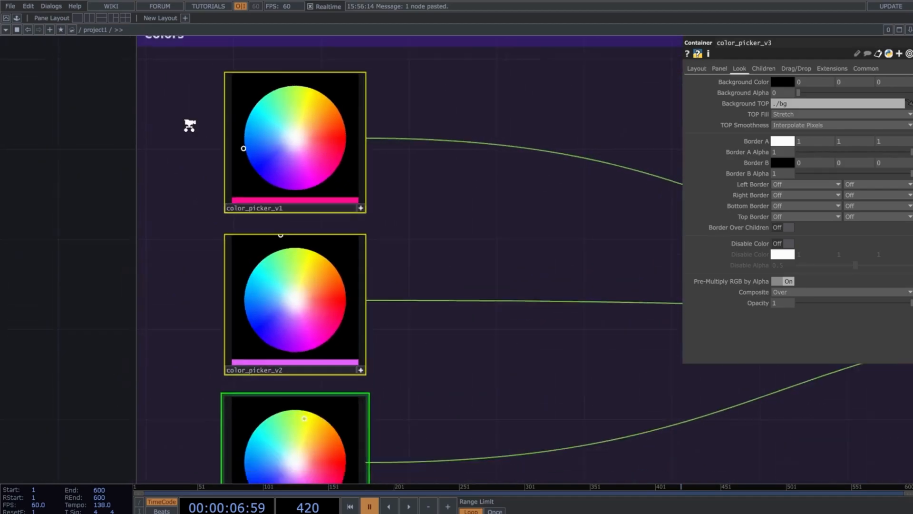
scroll(248, 246, up, 5)
drag(239, 235, 292, 242)
scroll(218, 236, down, 2)
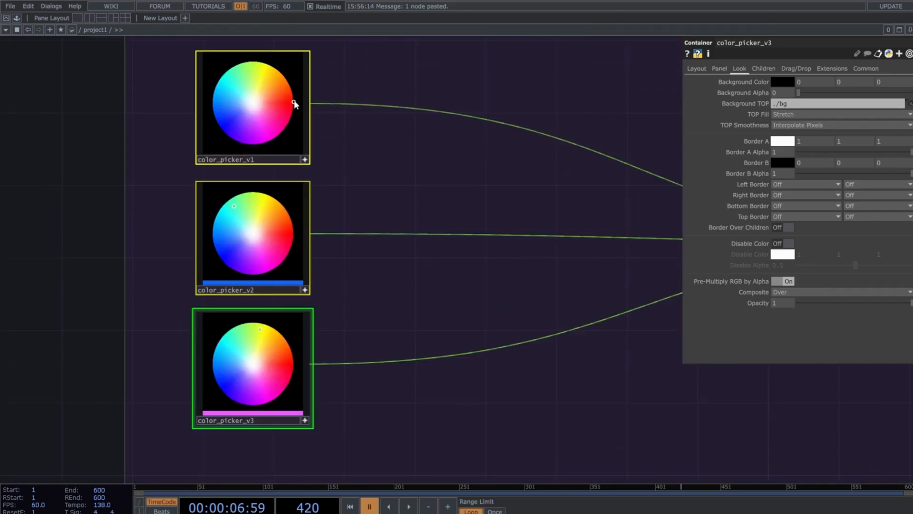
click(295, 102)
drag(245, 209, 285, 271)
click(228, 346)
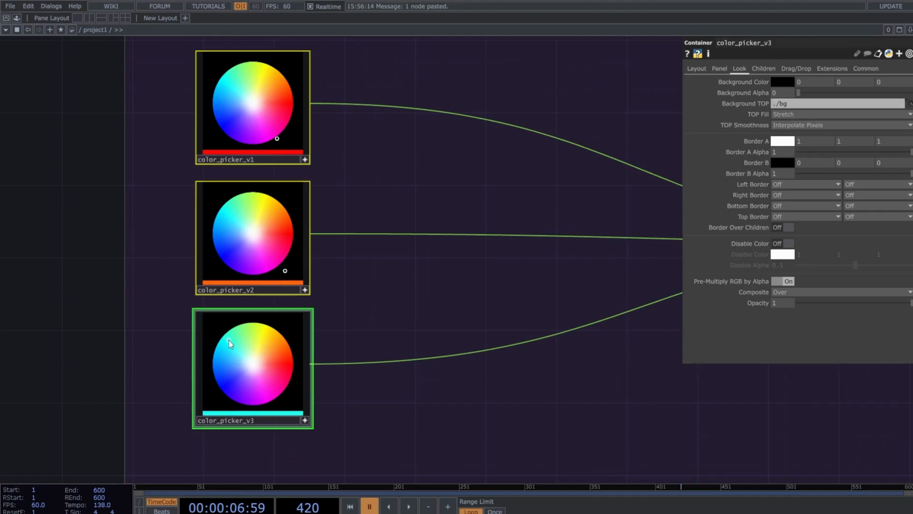
scroll(141, 275, down, 5)
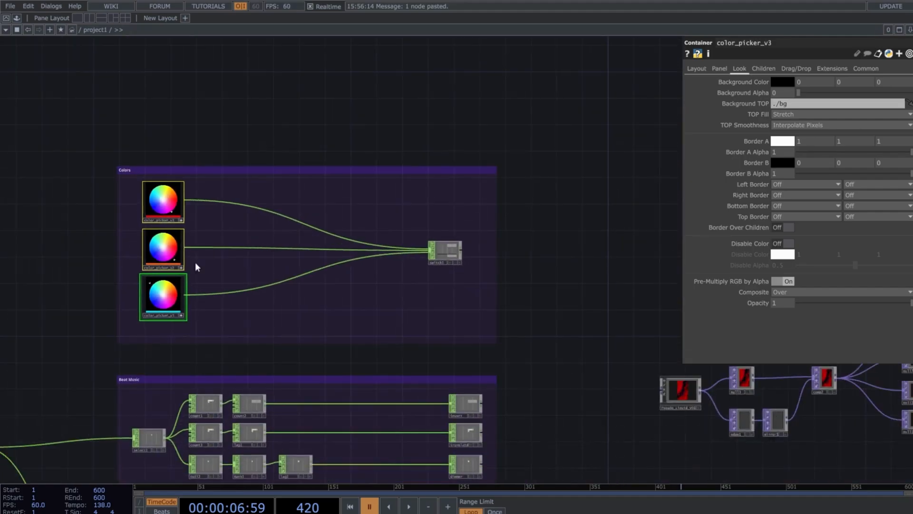
click(442, 249)
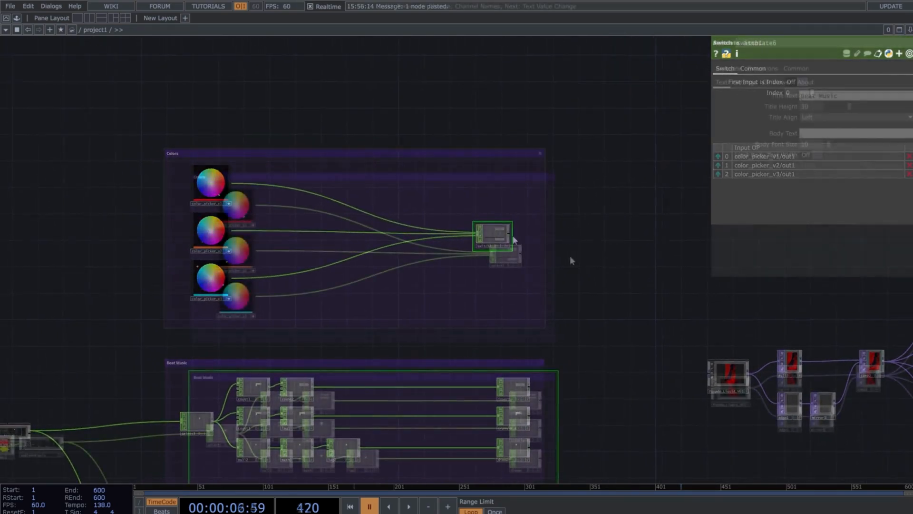
Step: Rename the Beat Music annotation around the select1 branch as Kick
drag(596, 401, 605, 261)
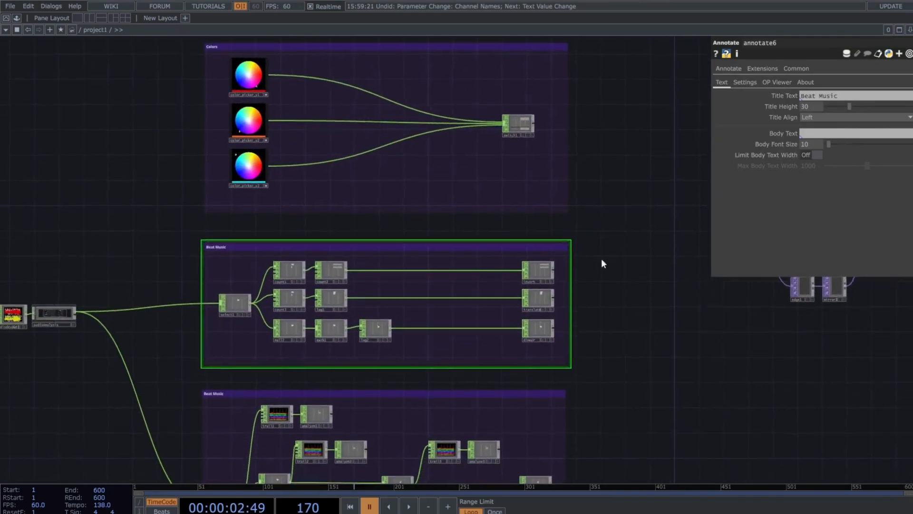
scroll(414, 265, up, 3)
double_click(143, 222)
text(Ki)
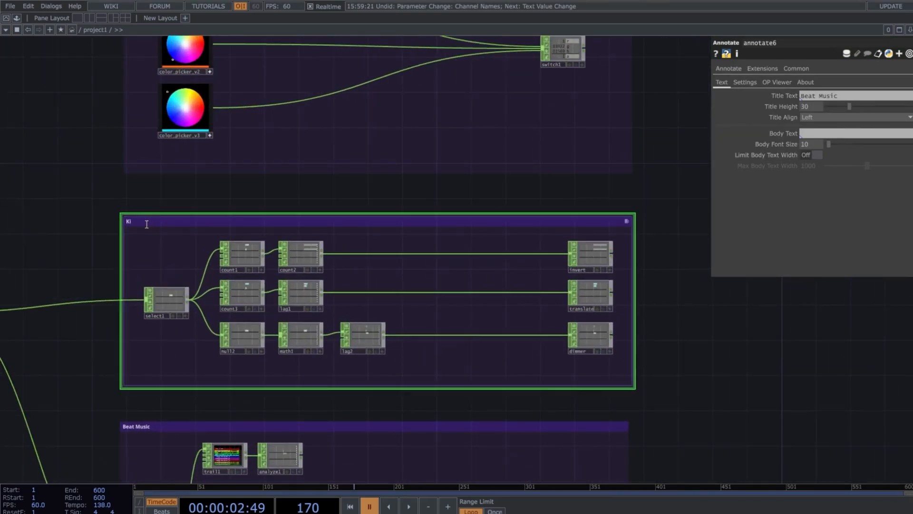
text(ck)
key(Return)
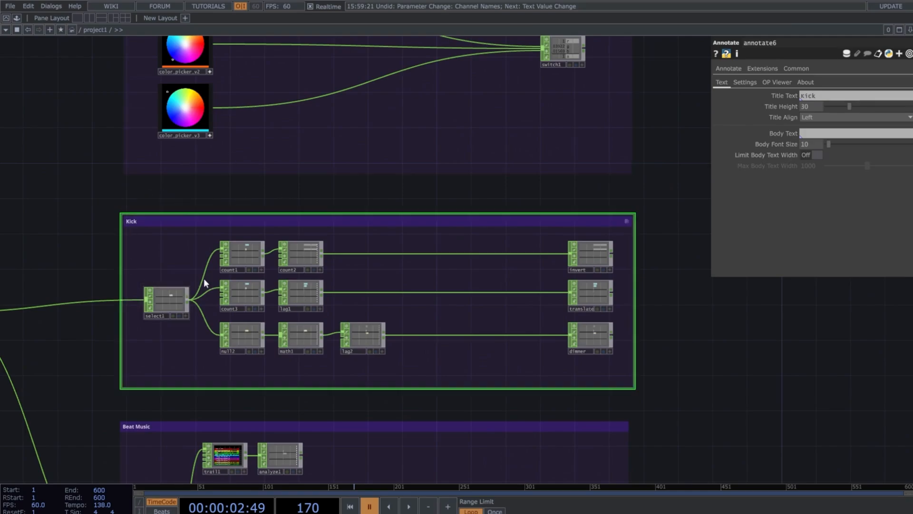
Step: Set select1's channel names to kick
click(170, 300)
click(909, 93)
click(884, 142)
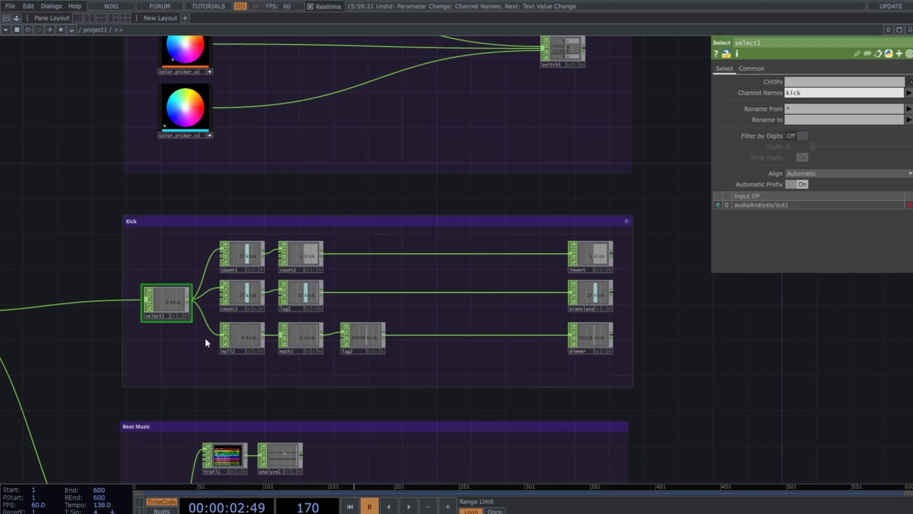
Step: Set count1's limit to Loop Min/Max with a limit maximum of 8
click(242, 255)
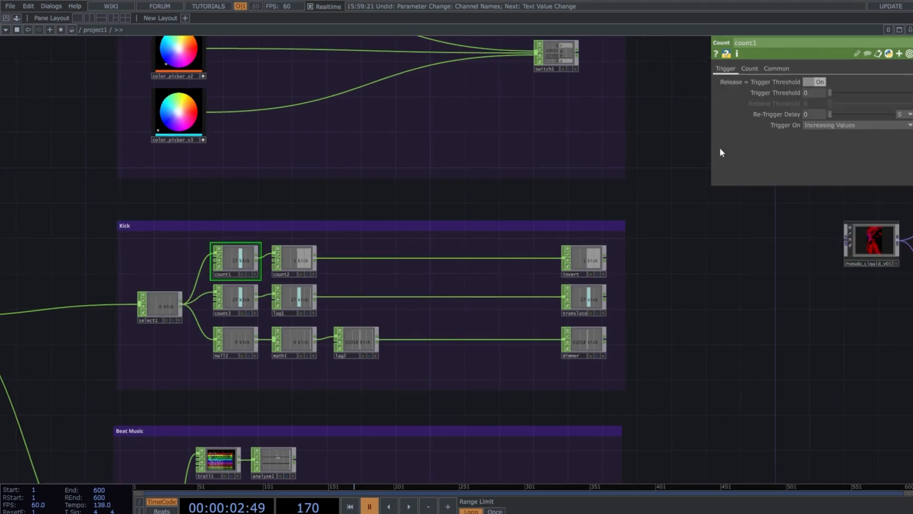
click(750, 69)
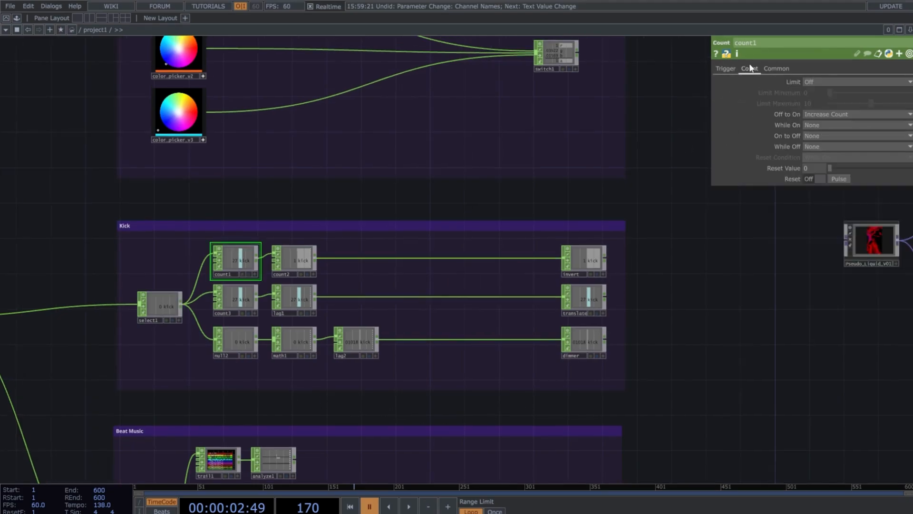
click(830, 81)
click(826, 98)
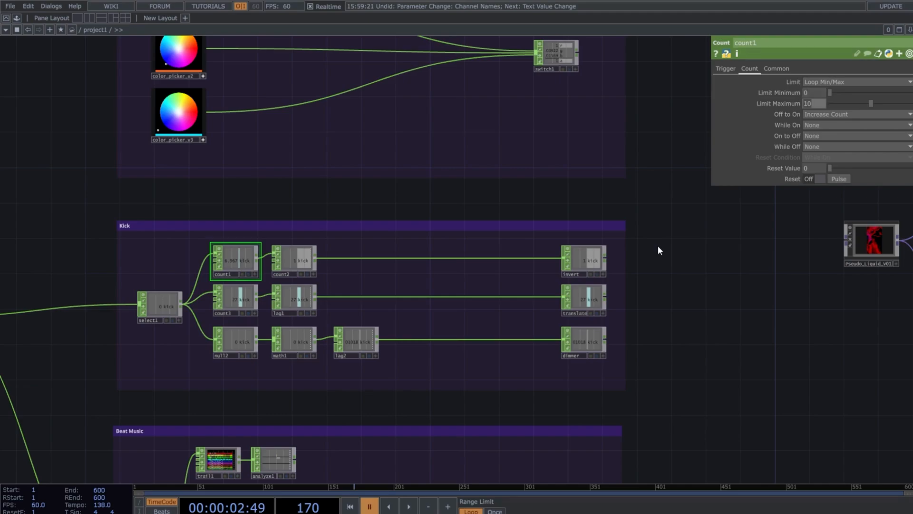
key(Tab)
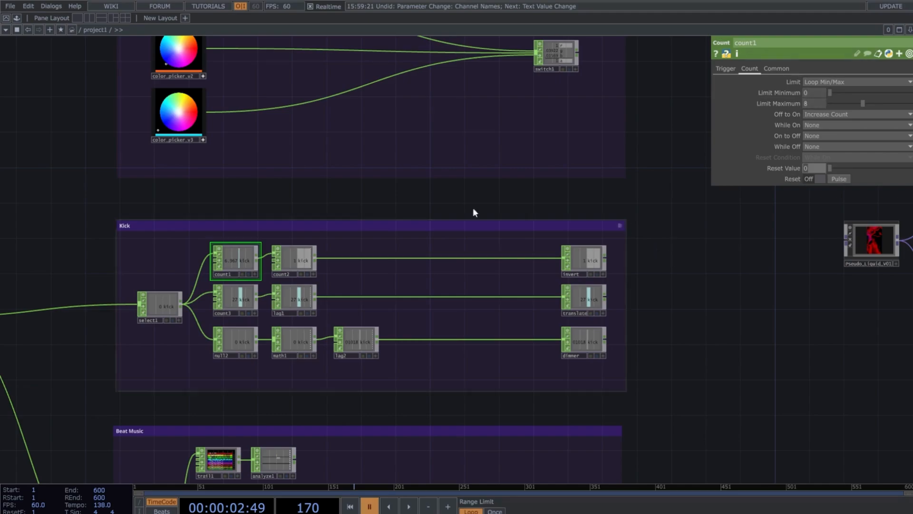
Step: Set count2's limit to Loop Min/Max with a limit maximum of 3
click(303, 264)
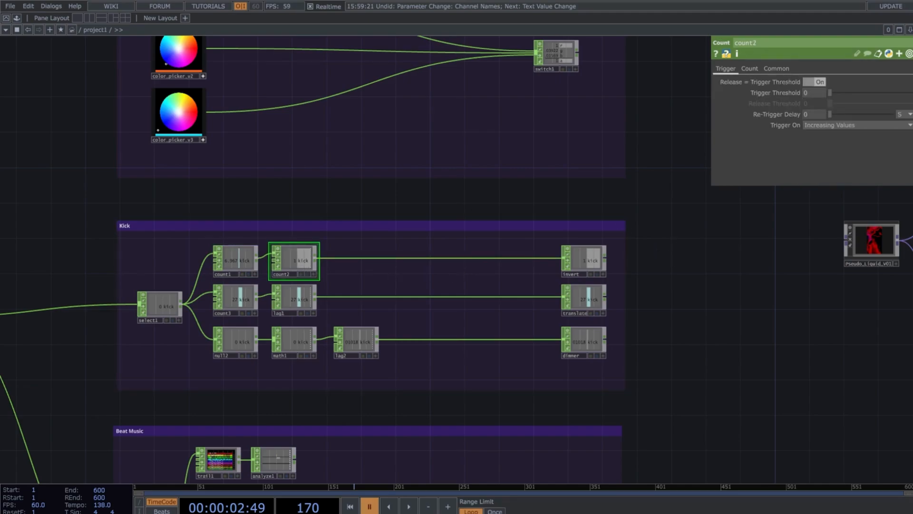
click(750, 68)
click(824, 81)
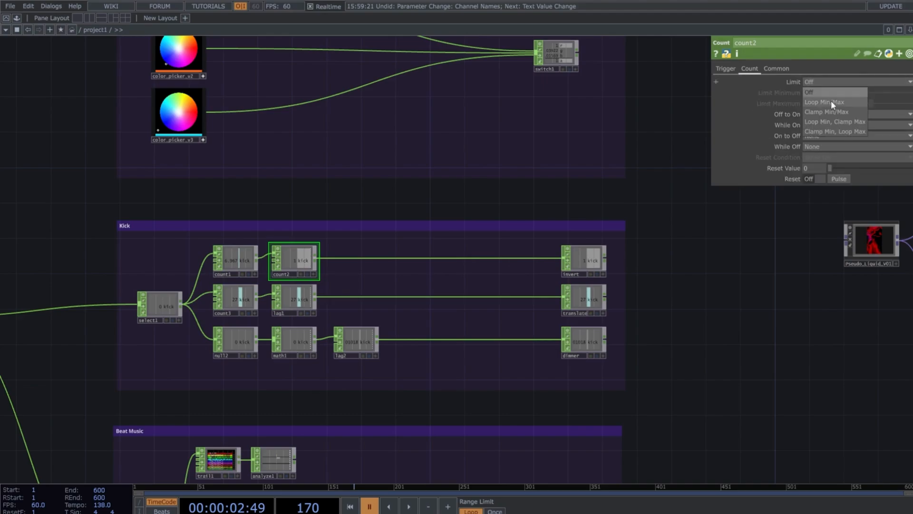
click(831, 101)
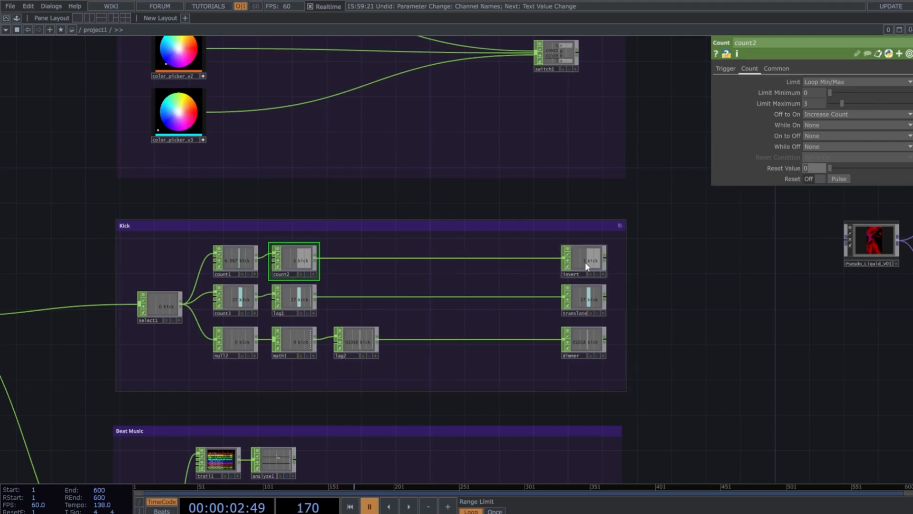
Step: Set the To Range of math1 in the Kick group to 2 and 11
drag(679, 280, 677, 265)
click(238, 281)
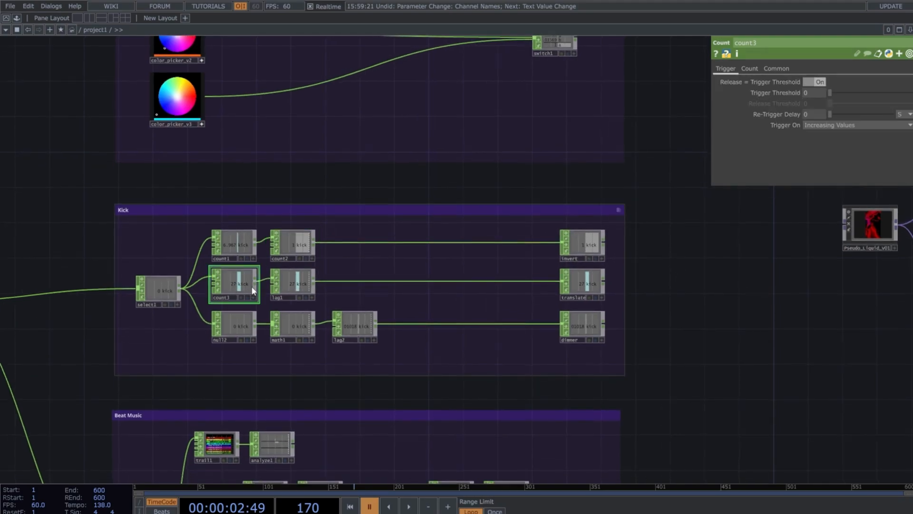
middle_drag(286, 325, 265, 334)
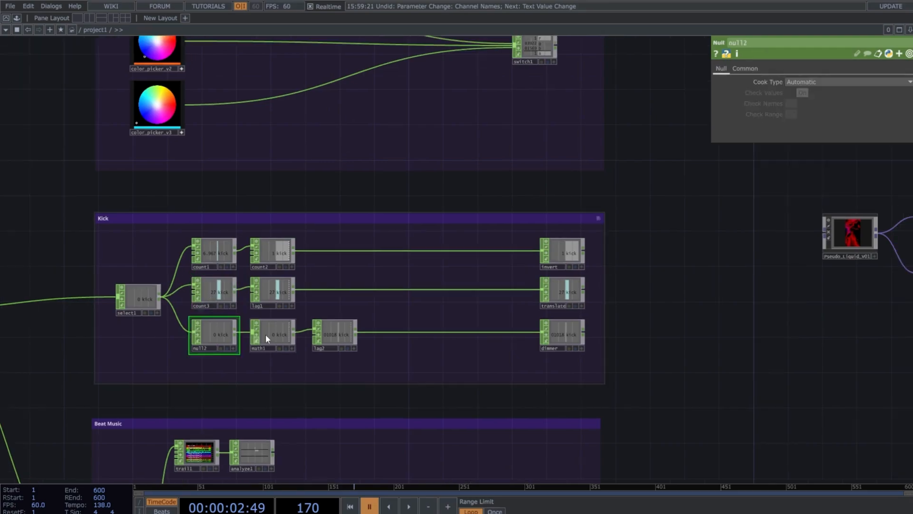
click(265, 333)
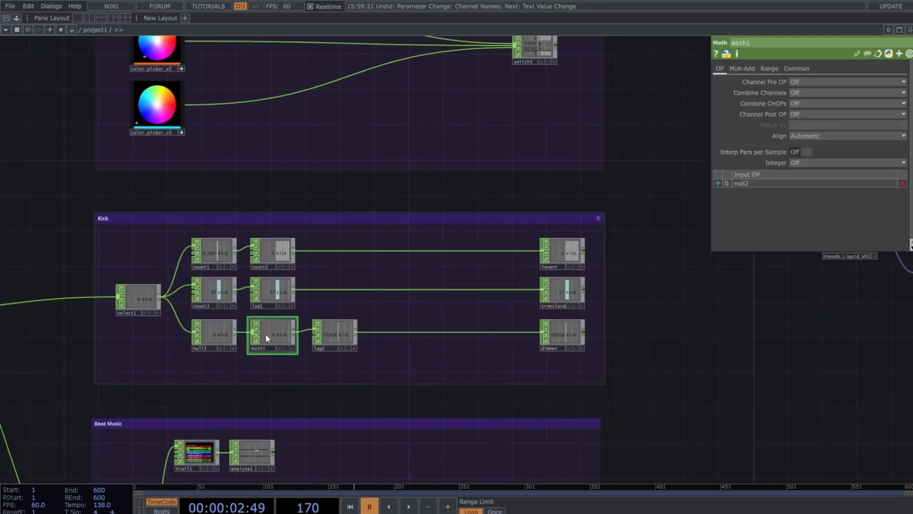
click(771, 69)
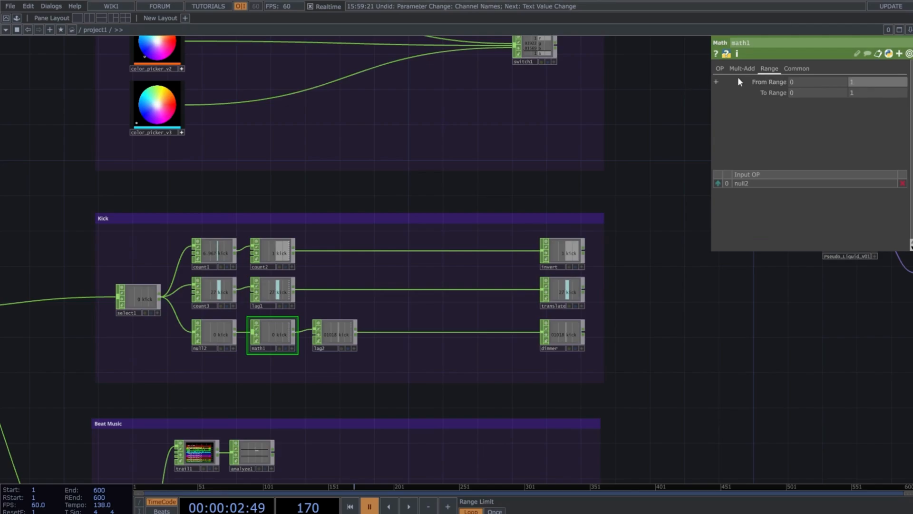
key(Tab)
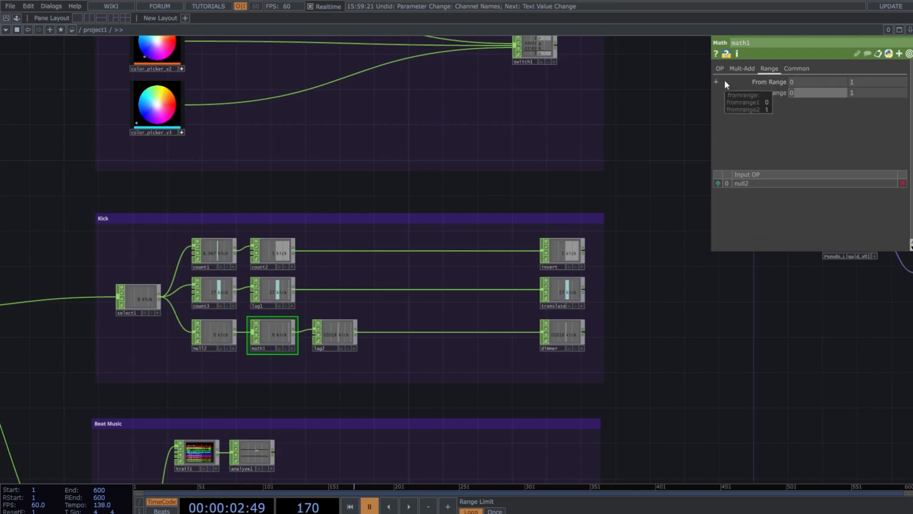
text(2)
key(Tab)
text(1)
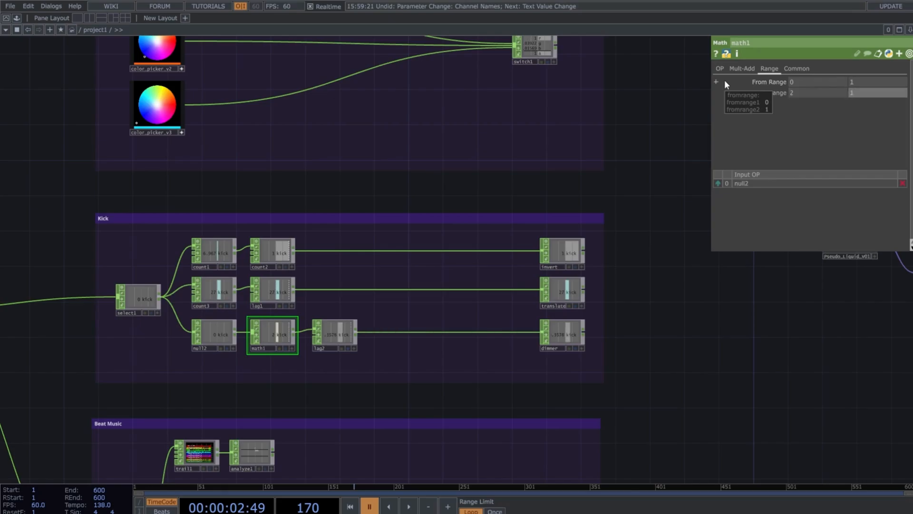
key(Tab)
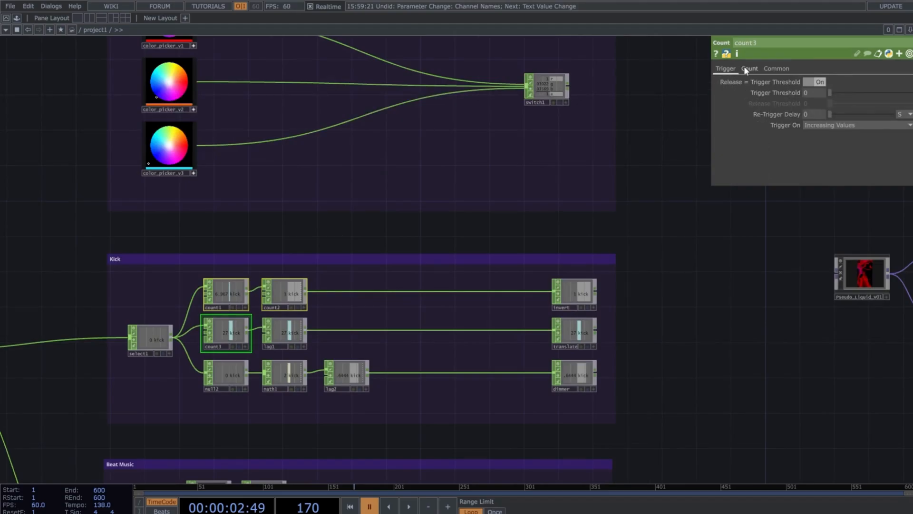
Step: Pulse the count reset on count3 in the Kick group
click(749, 69)
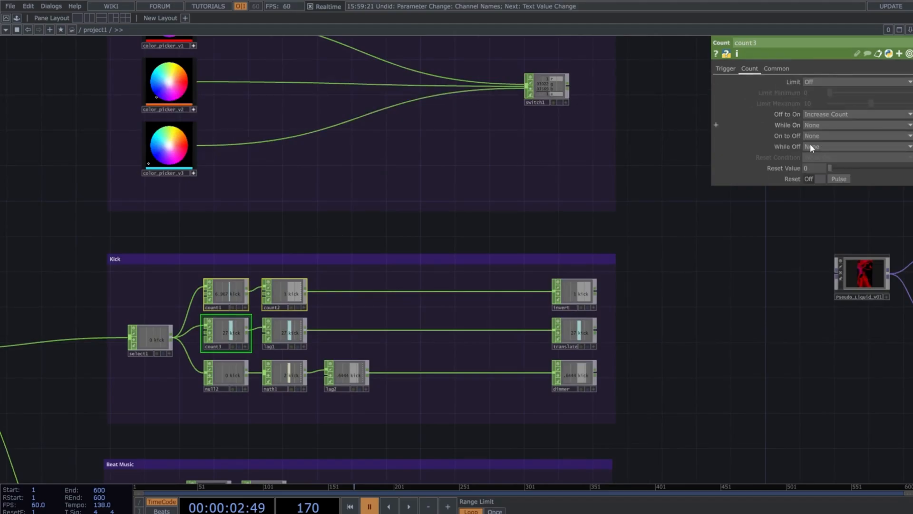
click(847, 178)
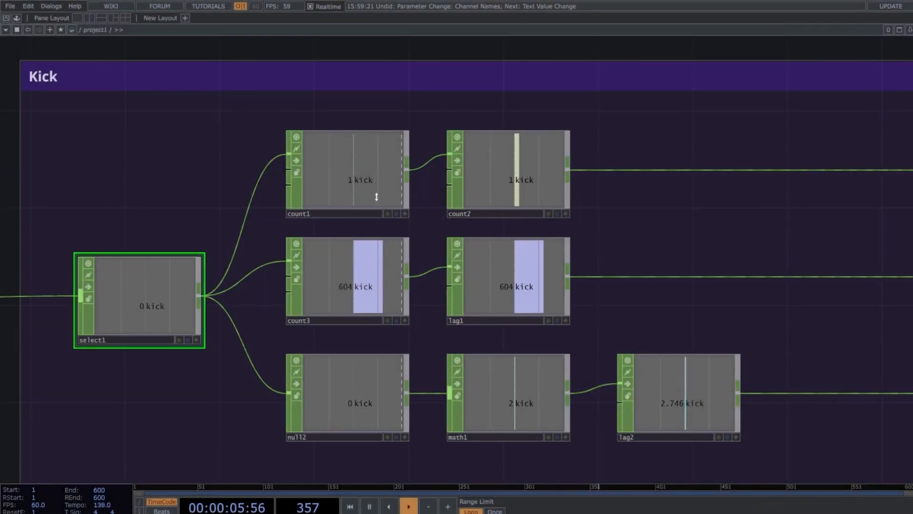
Step: Examine how count1 and count2 respond to the kick during playback, and how they feed the invert null
click(353, 163)
key(p)
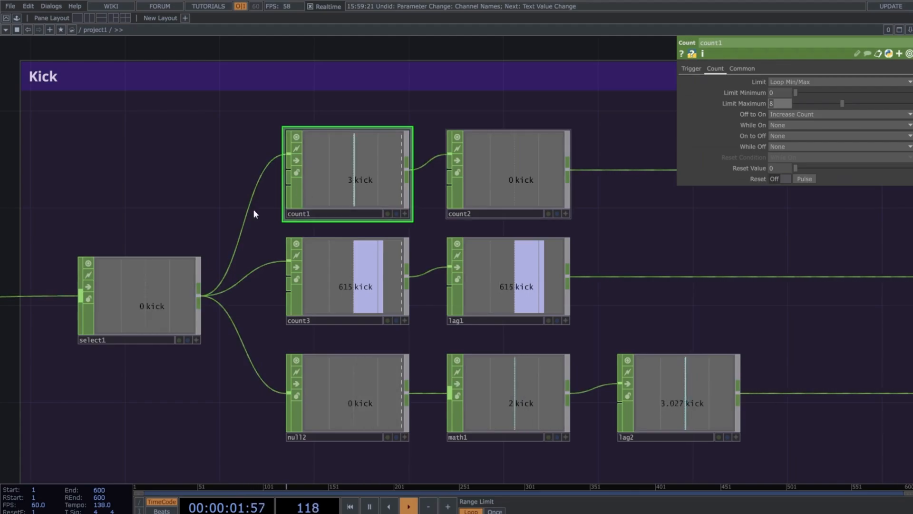
scroll(253, 214, down, 3)
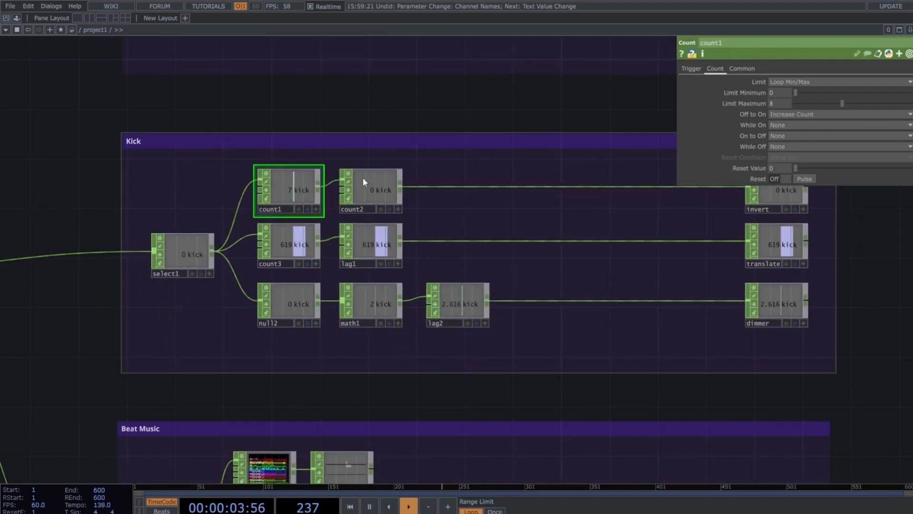
click(373, 186)
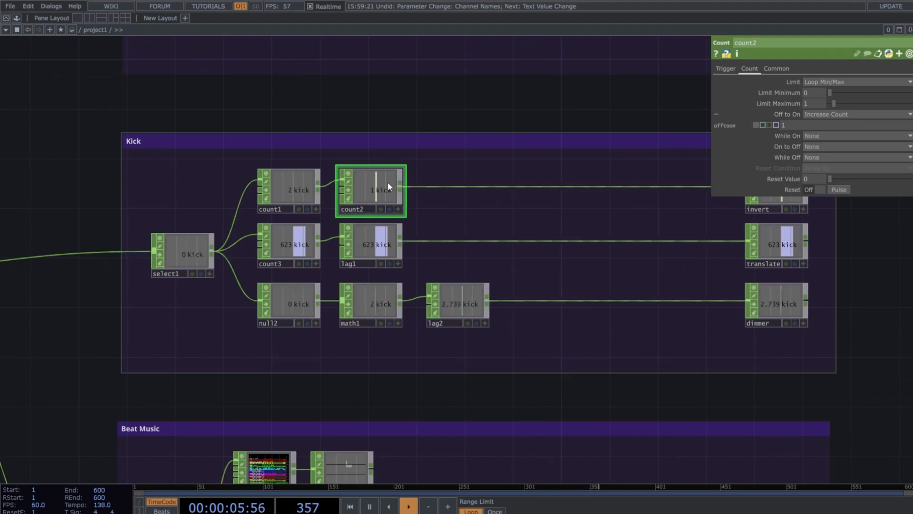
click(276, 185)
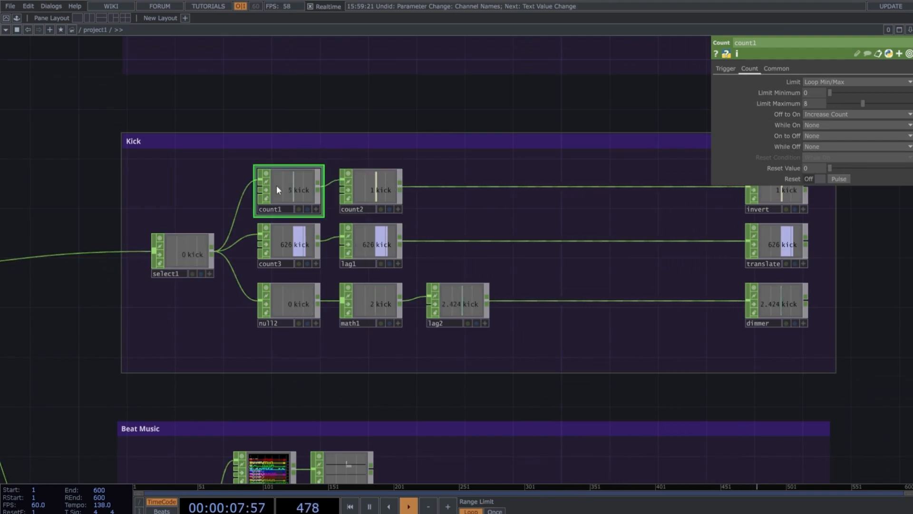
click(362, 186)
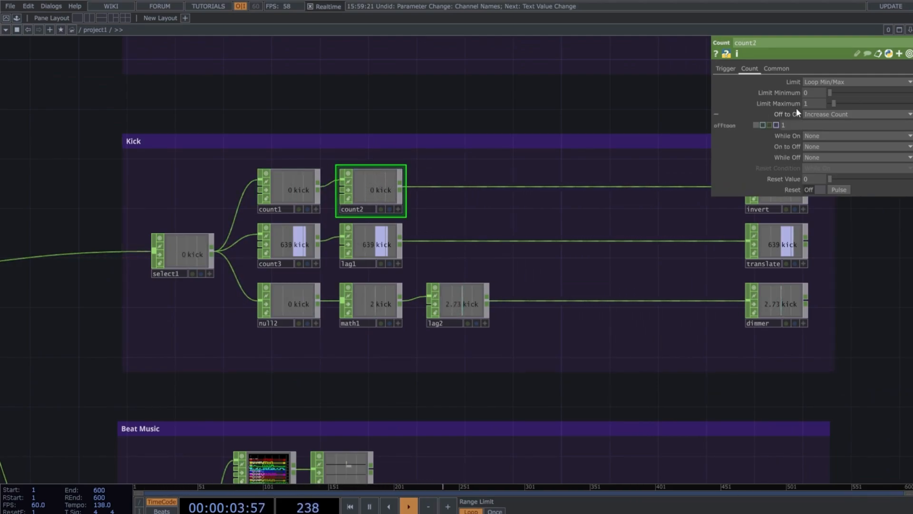
drag(399, 115, 370, 125)
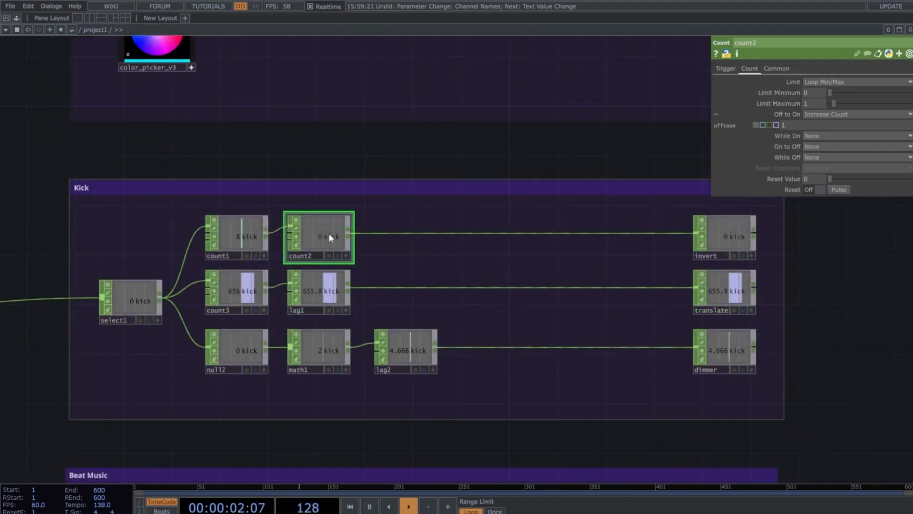
click(248, 231)
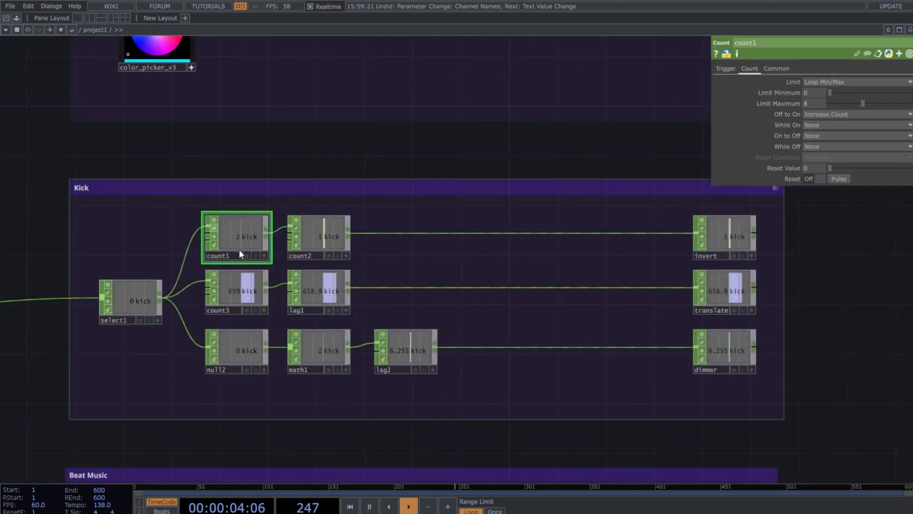
click(728, 232)
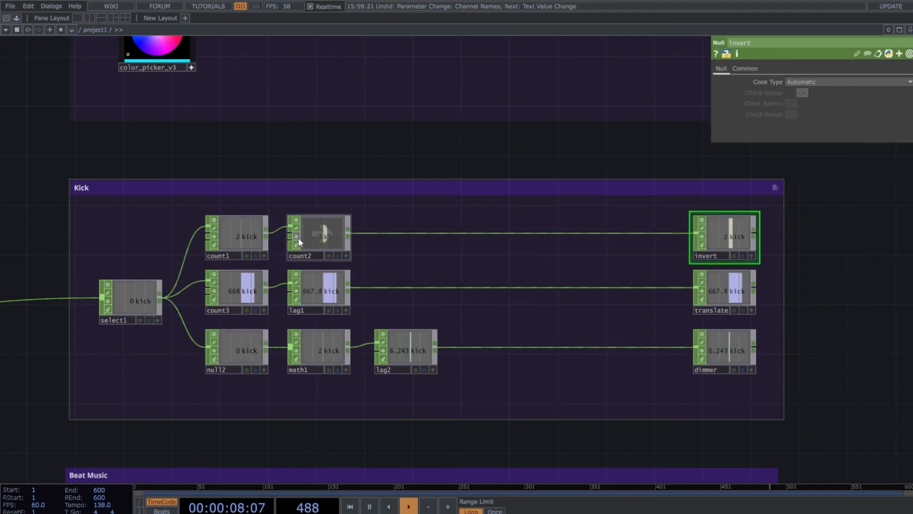
click(329, 235)
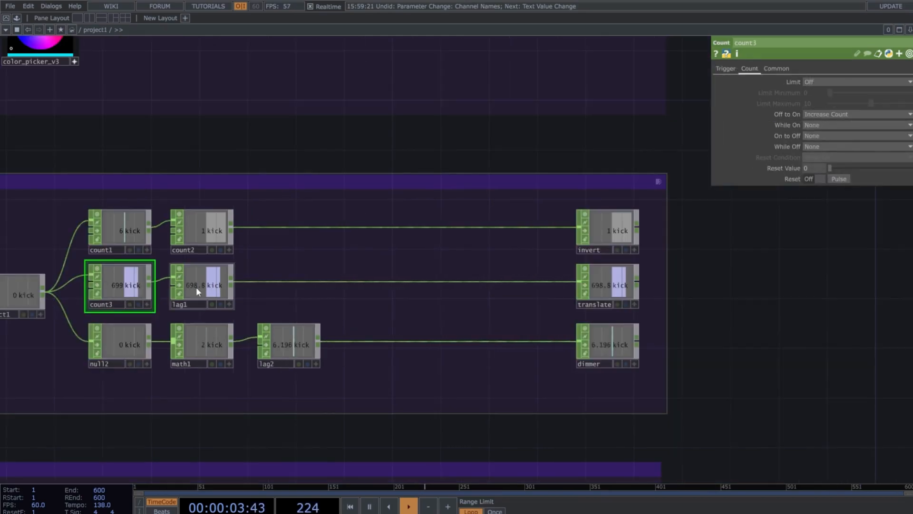
Step: Examine the settings of count3, lag1, math1 and lag2 that feed the Kick group's translate and dimmer nulls
click(196, 287)
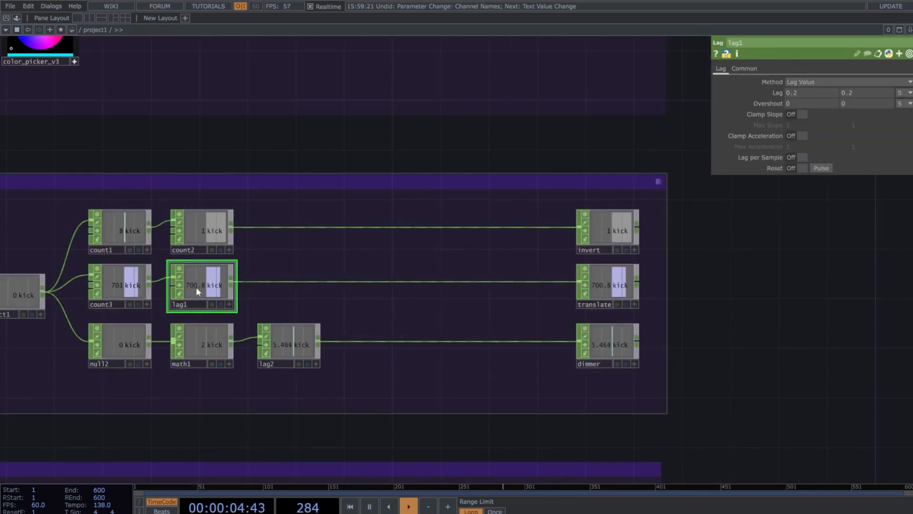
click(140, 282)
click(210, 291)
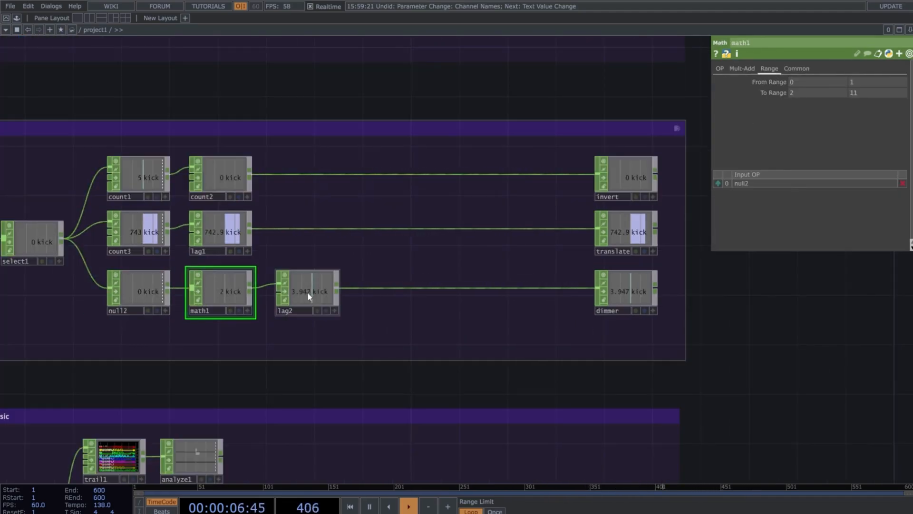
click(308, 292)
click(628, 291)
scroll(376, 326, down, 3)
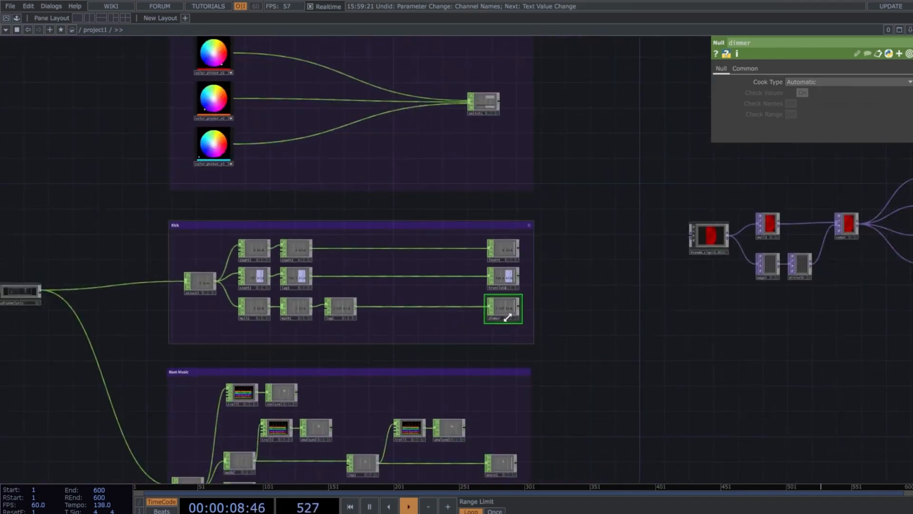
scroll(507, 317, up, 5)
scroll(636, 326, down, 5)
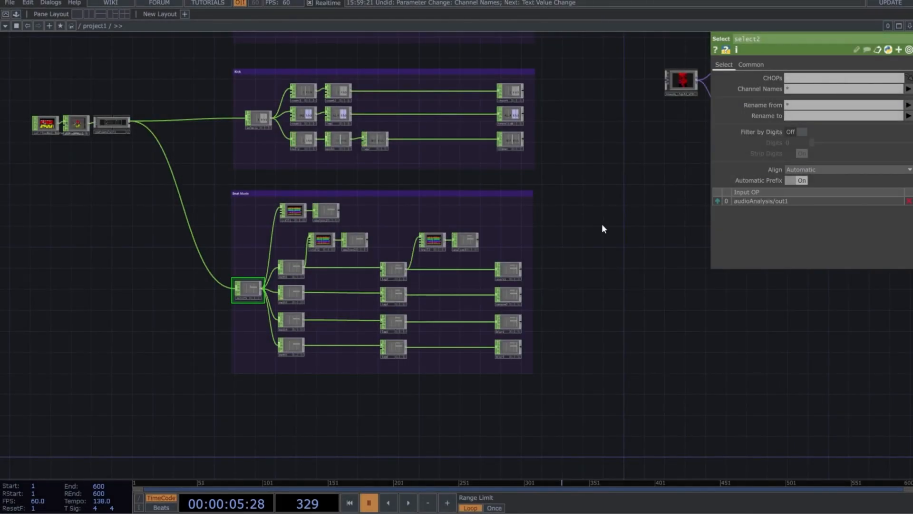
Step: Rename the Beat Music annotation around the select2 branch as high
scroll(276, 211, up, 5)
click(185, 164)
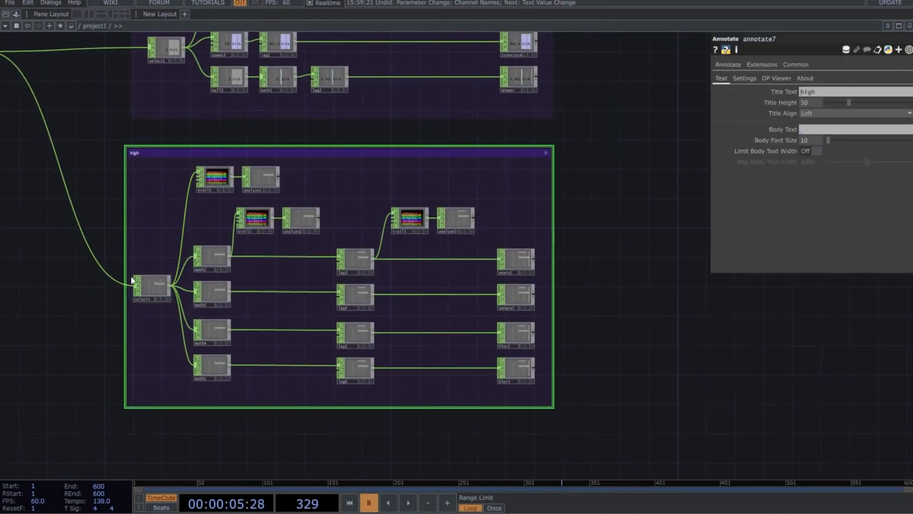
drag(109, 308, 129, 305)
Step: Set select2's channel names to high
click(168, 282)
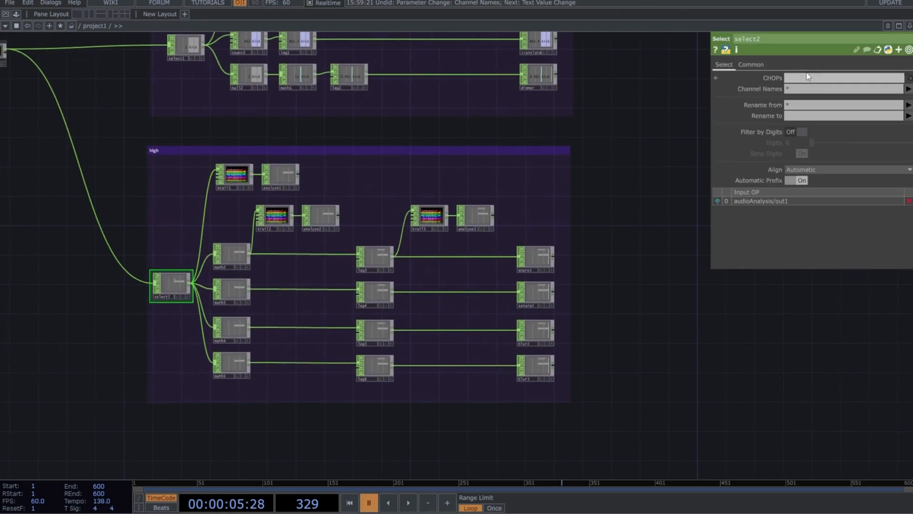
click(908, 90)
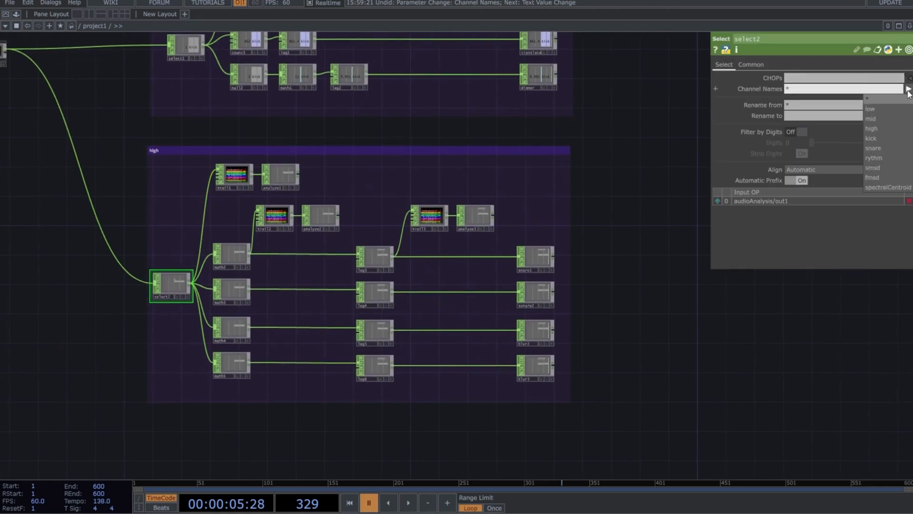
click(874, 129)
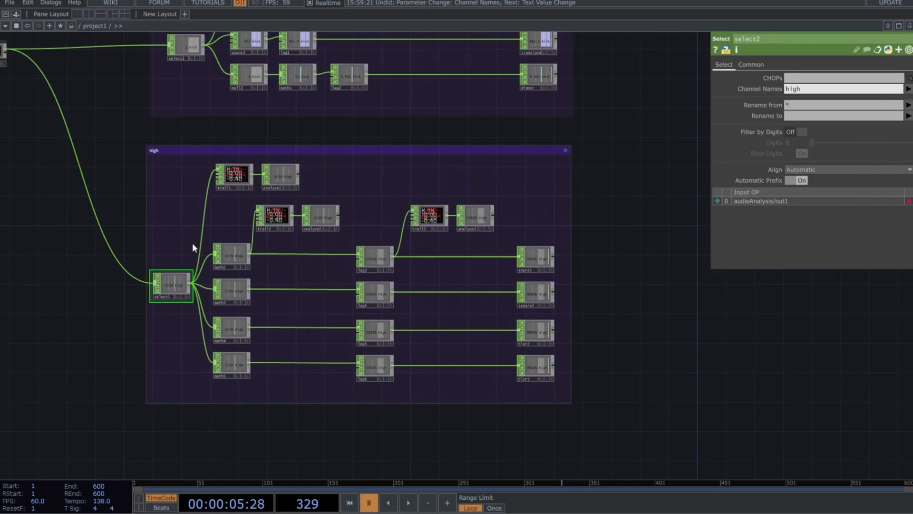
Step: Examine the high channel's waveform in trail1 during playback
scroll(192, 242, up, 3)
right_drag(200, 93, 361, 163)
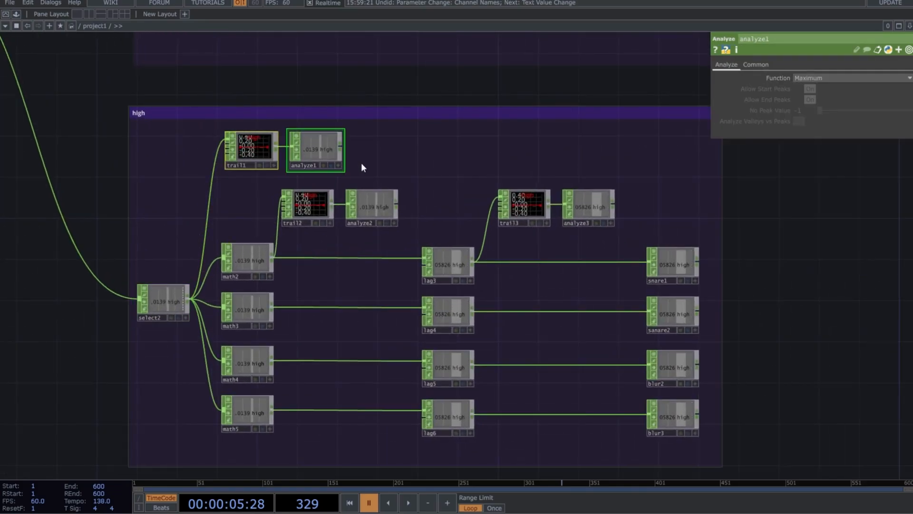
click(160, 307)
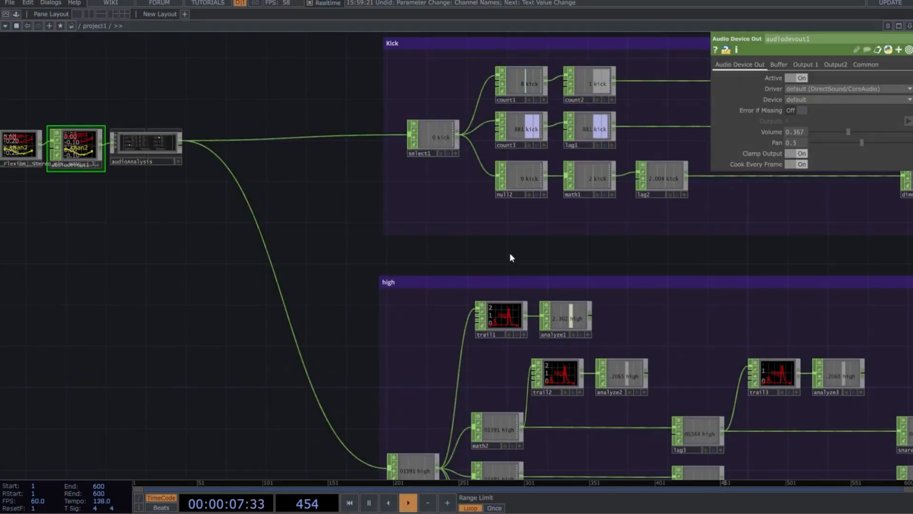
drag(509, 256, 226, 83)
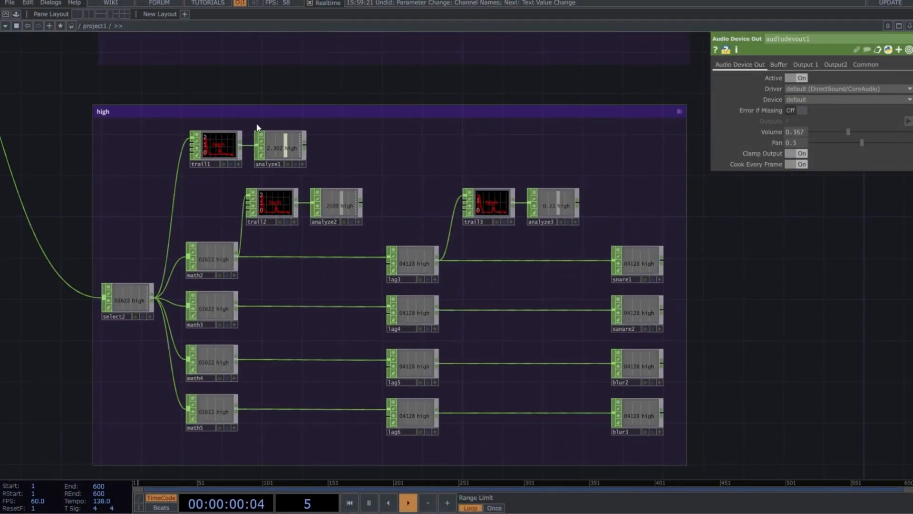
click(221, 148)
scroll(218, 148, up, 5)
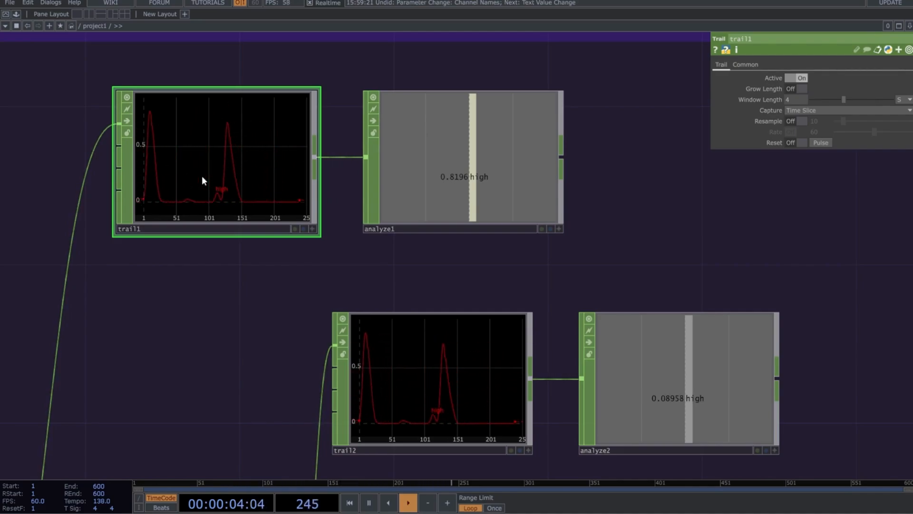
Step: Set analyze1's function to Maximum for the trail1 signal
click(447, 163)
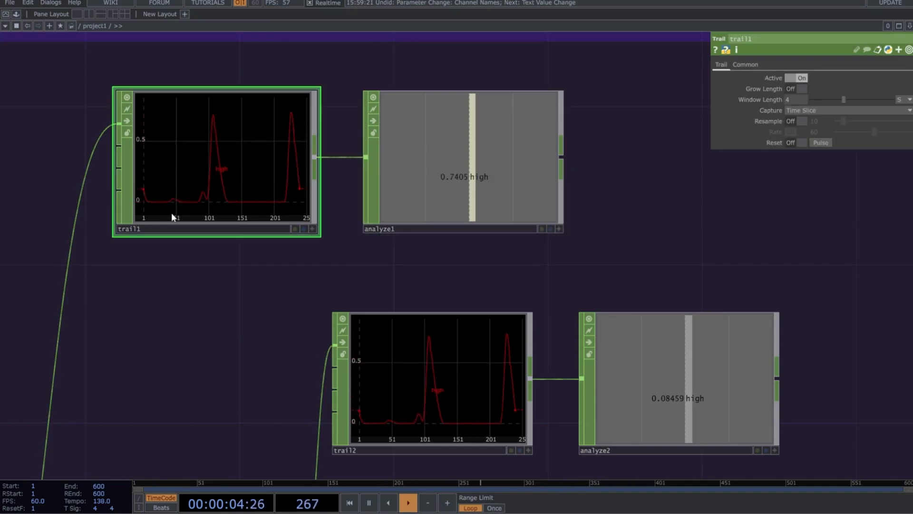
click(447, 164)
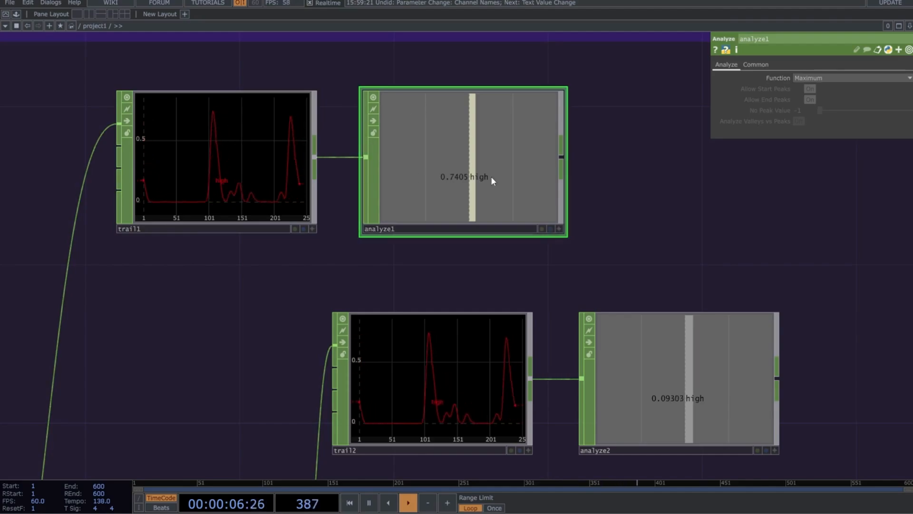
click(799, 78)
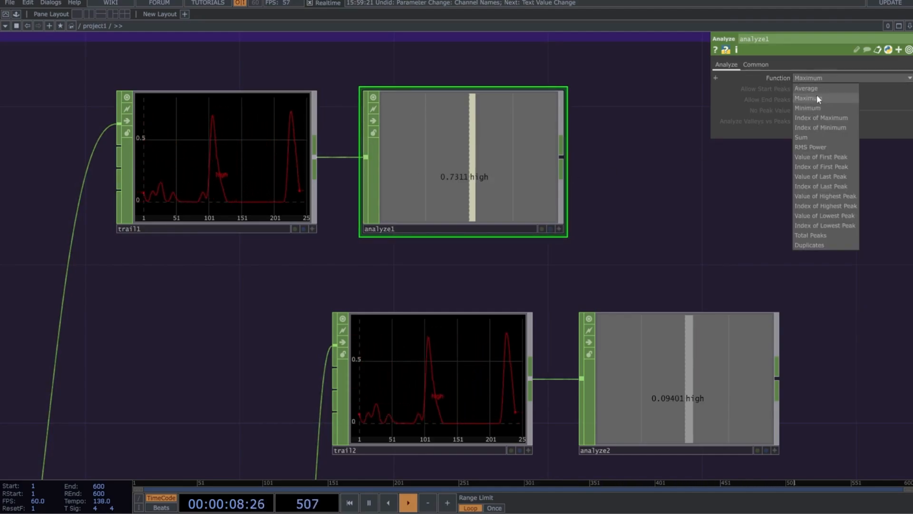
click(817, 98)
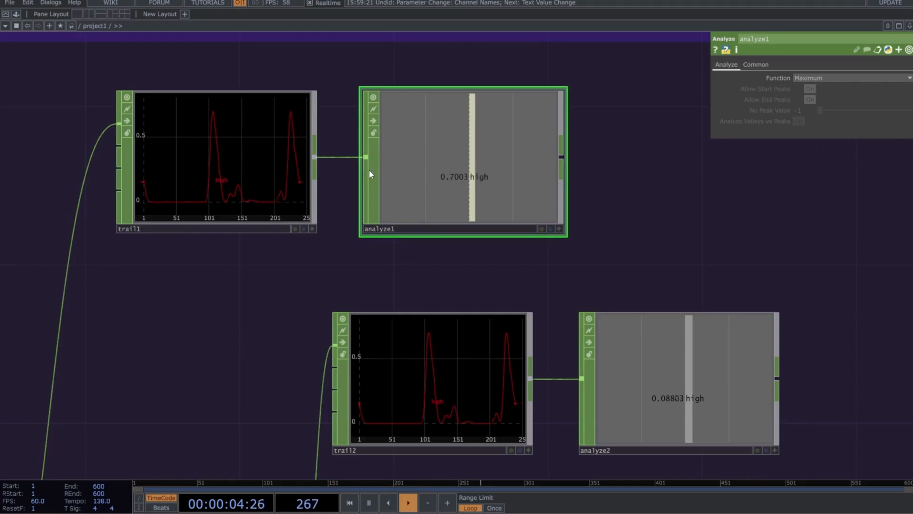
scroll(453, 171, down, 3)
scroll(458, 190, down, 3)
scroll(466, 185, down, 2)
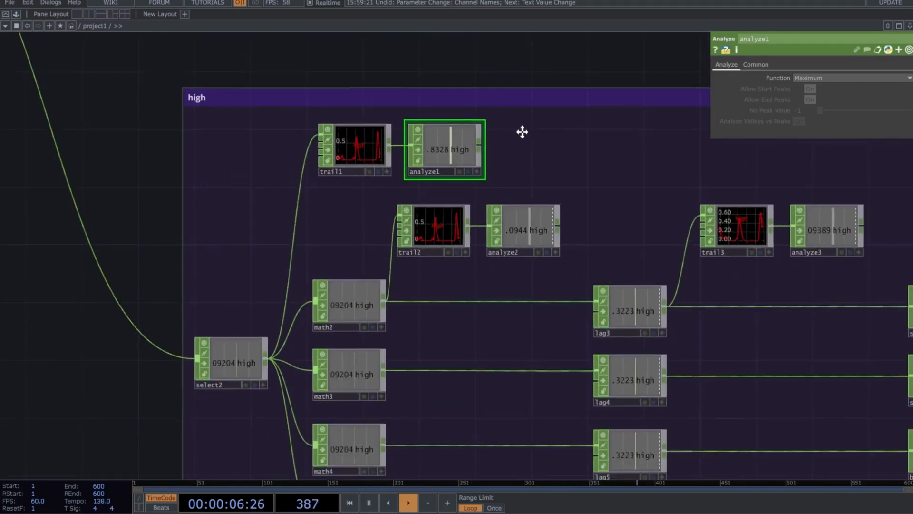
Step: Select math2, math3, math4 and math5 together and display their From Range and To Range parameters
drag(341, 275, 310, 173)
right_drag(286, 149, 326, 415)
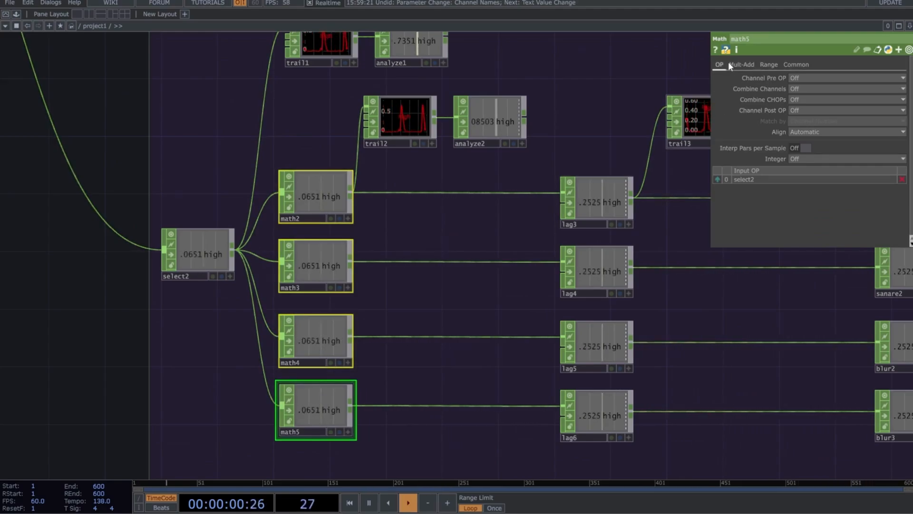
click(740, 64)
click(769, 64)
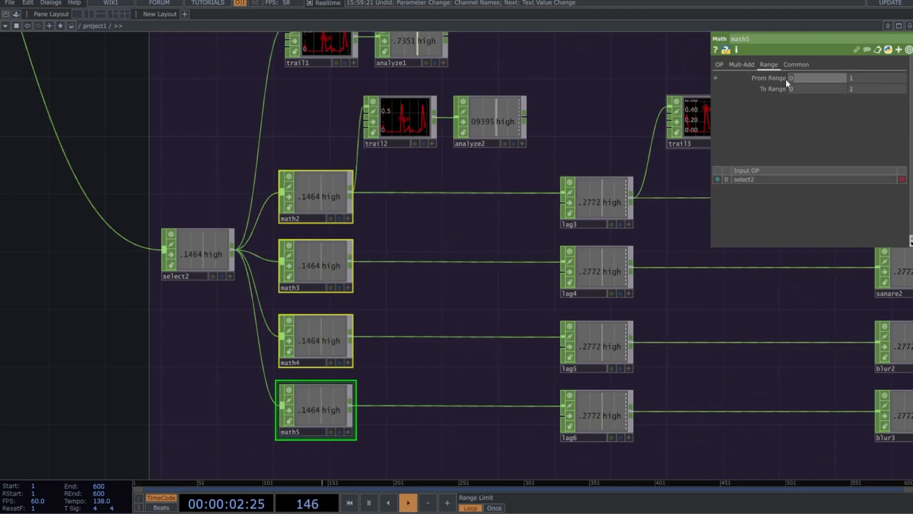
scroll(300, 121, up, 5)
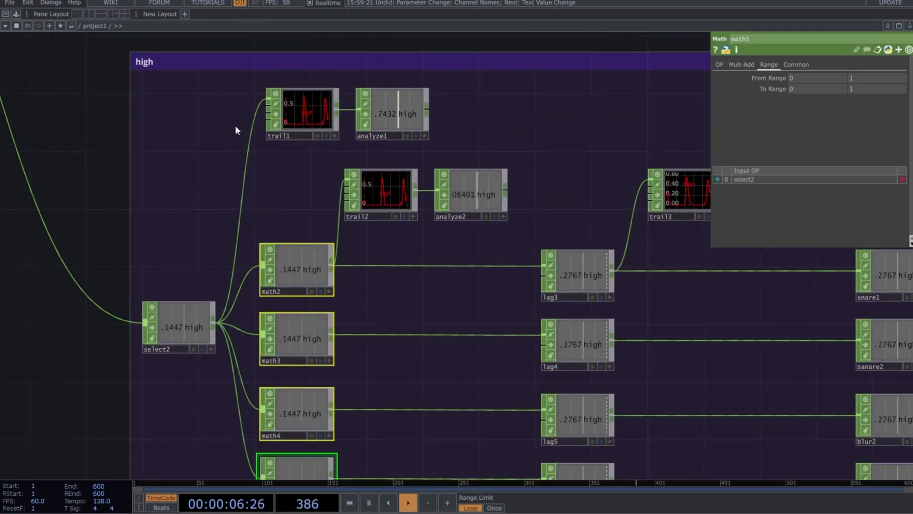
Step: Set audiodevout1's volume to 0.59 and check the high channel's maximum in analyze1
drag(233, 140, 470, 312)
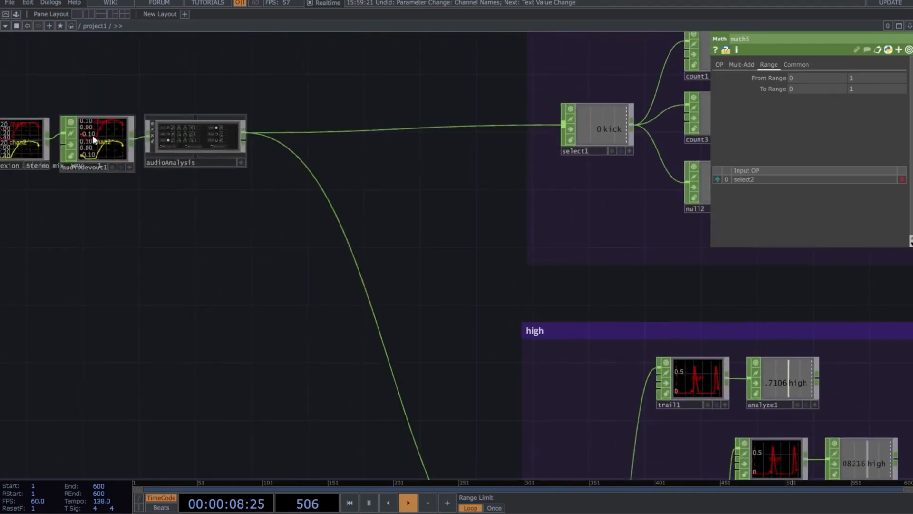
click(93, 136)
drag(848, 132, 871, 131)
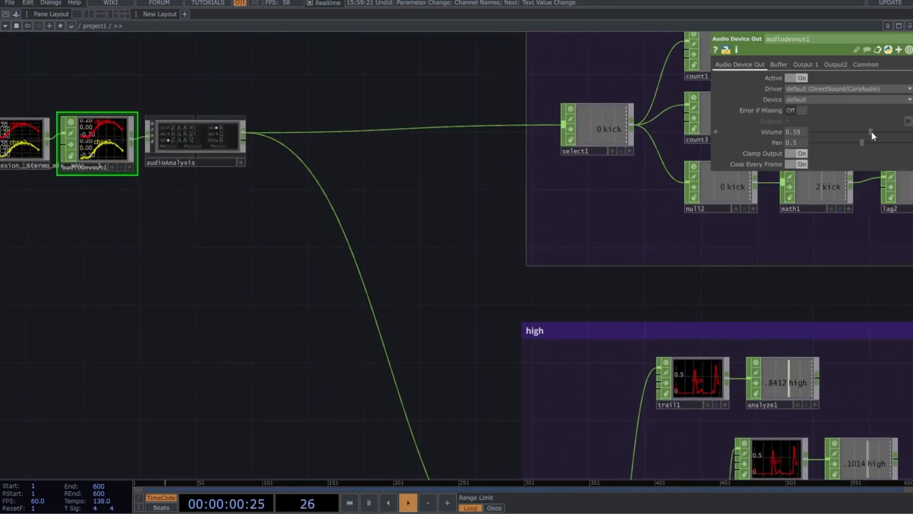
drag(740, 306, 403, 178)
scroll(427, 228, up, 3)
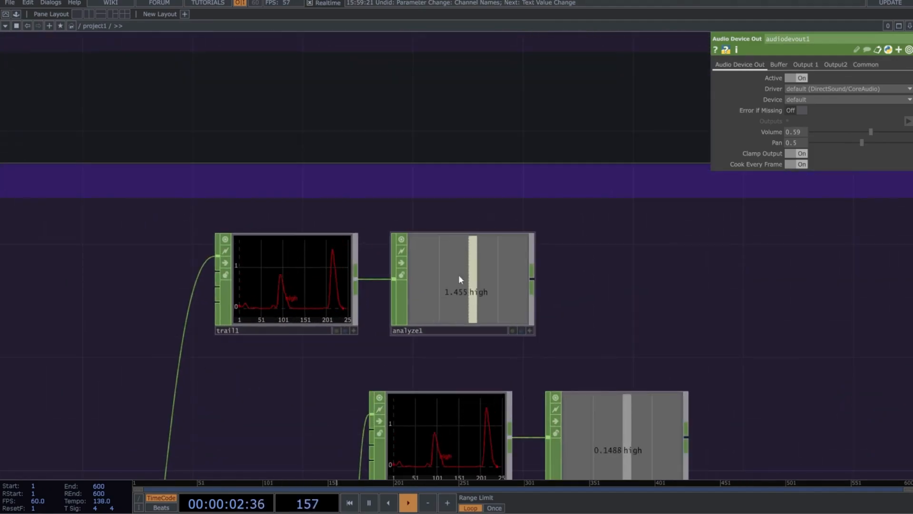
scroll(484, 216, down, 3)
Step: Link analyze1's high channel to the upper From Range value of math2, math3, math4 and math5
drag(444, 198, 404, 112)
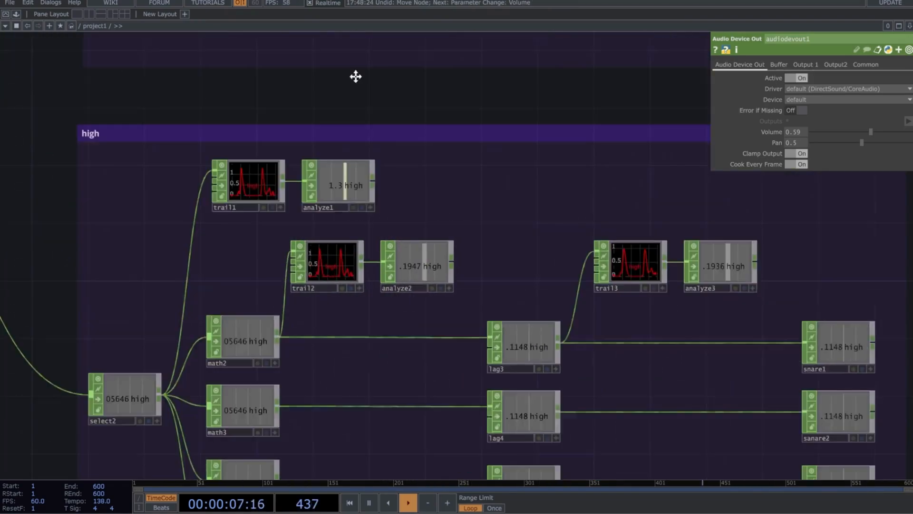
drag(357, 76, 354, 42)
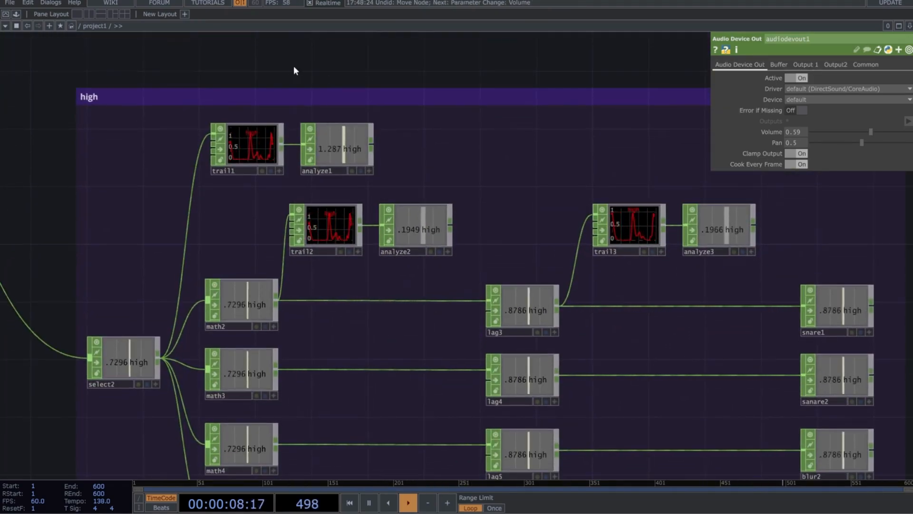
drag(296, 72, 383, 87)
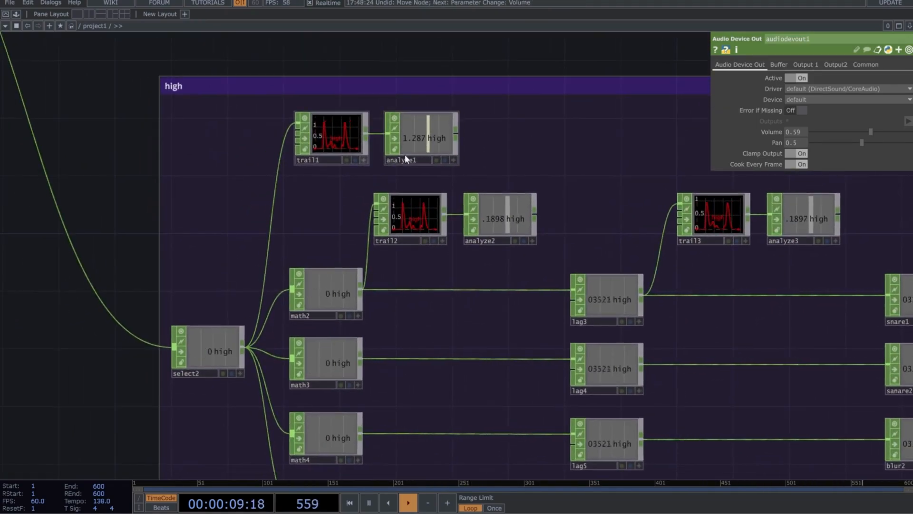
click(322, 290)
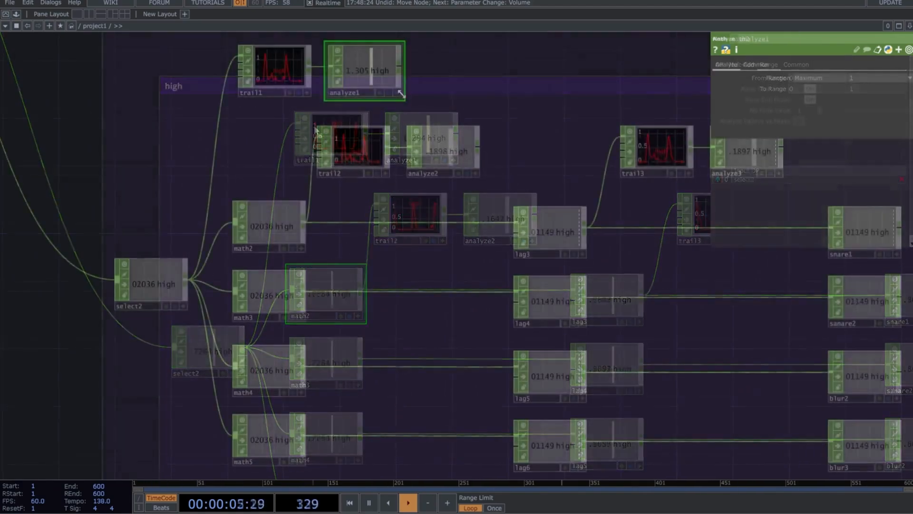
scroll(276, 165, down, 3)
right_drag(257, 148, 281, 364)
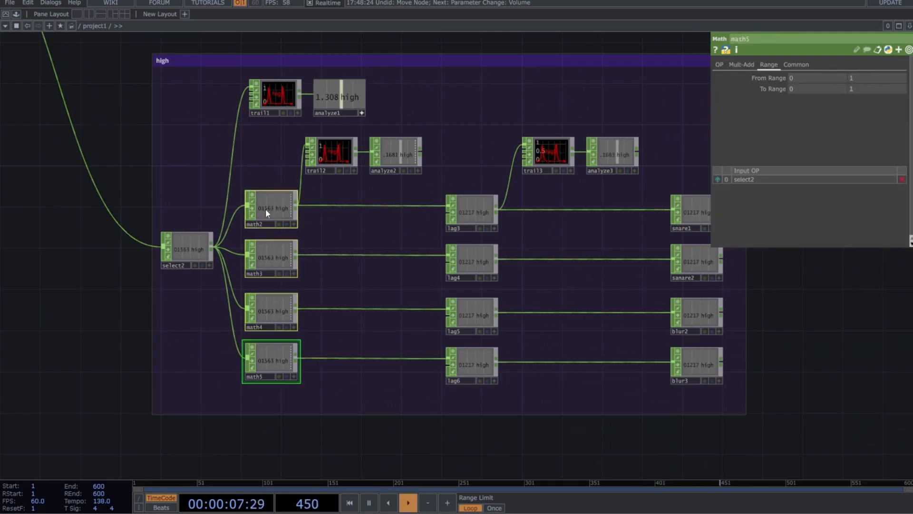
drag(761, 101, 869, 78)
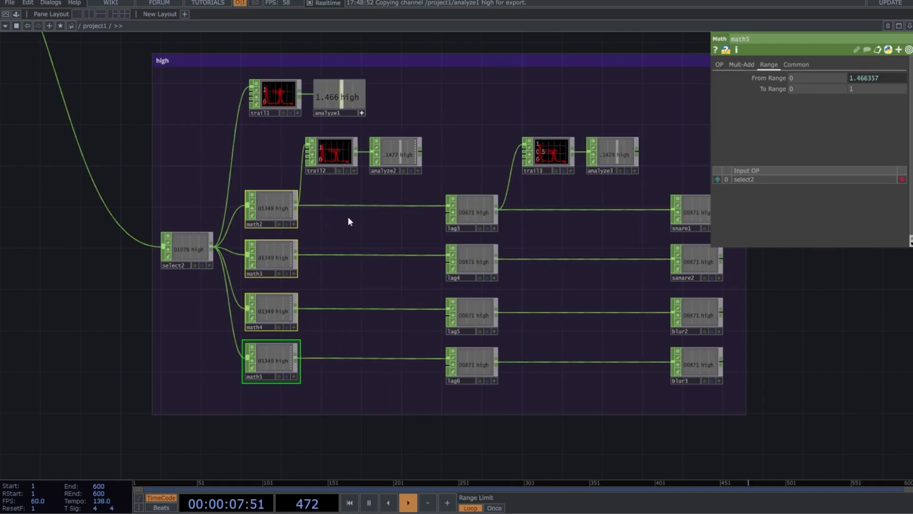
Step: Check how analyze1's maximum drives the From Range of the math nodes during playback
drag(486, 48, 392, 76)
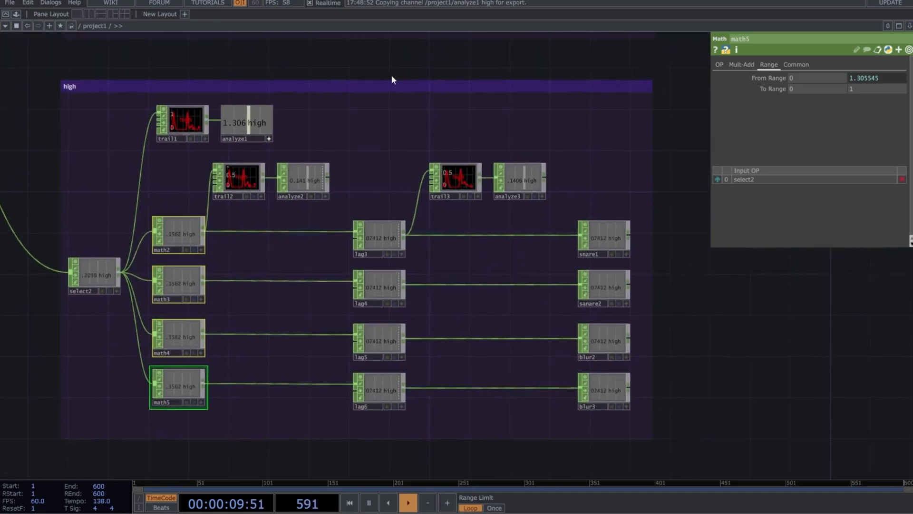
scroll(418, 182, down, 4)
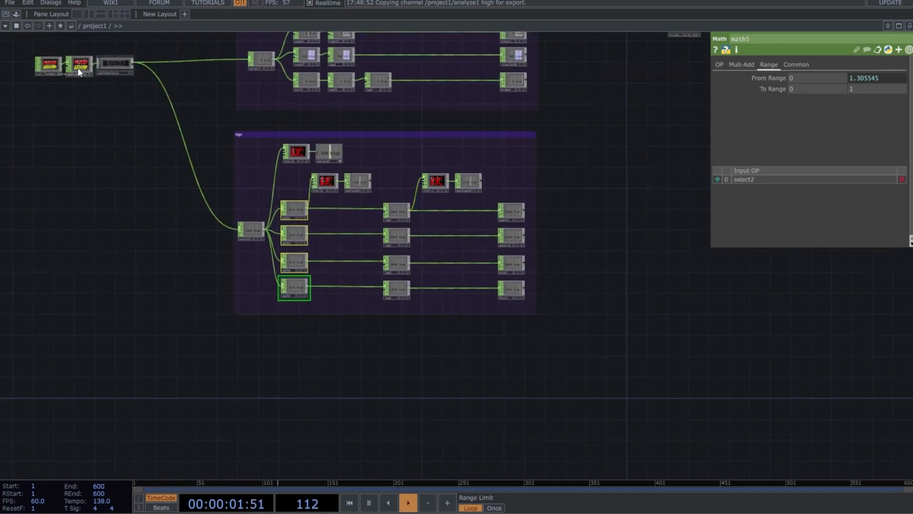
scroll(78, 71, up, 5)
scroll(50, 115, down, 2)
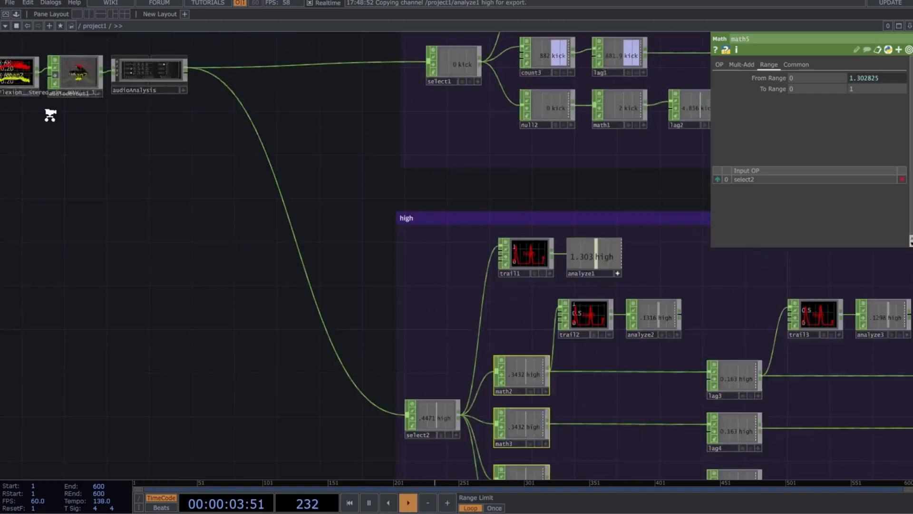
scroll(50, 115, down, 3)
scroll(561, 223, up, 3)
drag(528, 138, 436, 109)
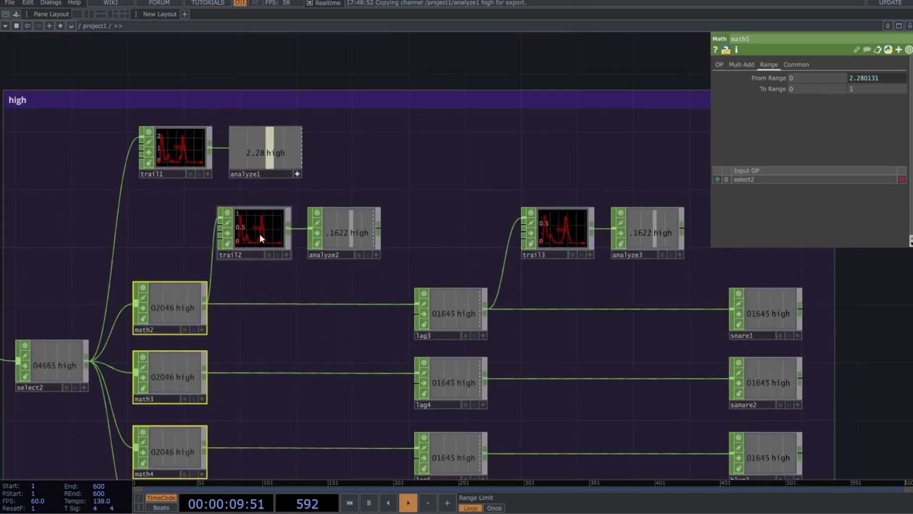
Step: Examine the remapped signal in trail2 and the lagged signal in trail3, with math2's range and lag3's settings
scroll(278, 200, up, 5)
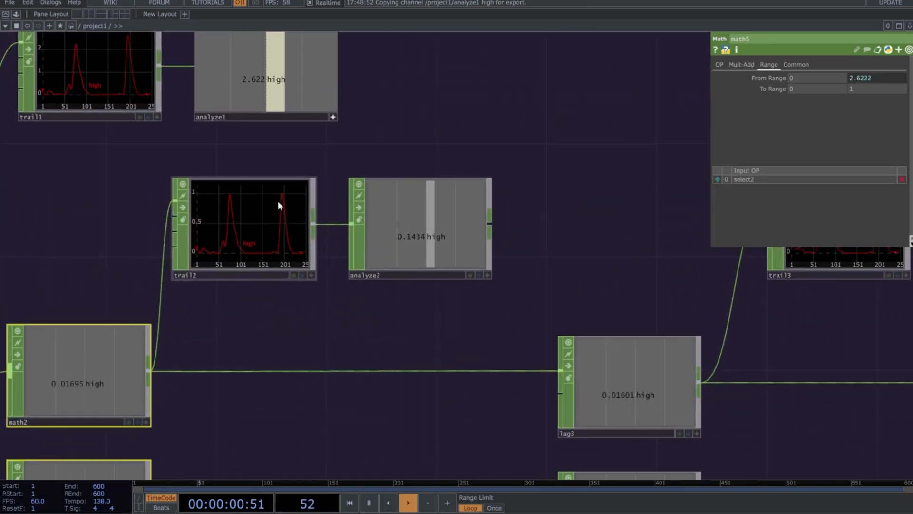
click(125, 364)
scroll(301, 298, down, 2)
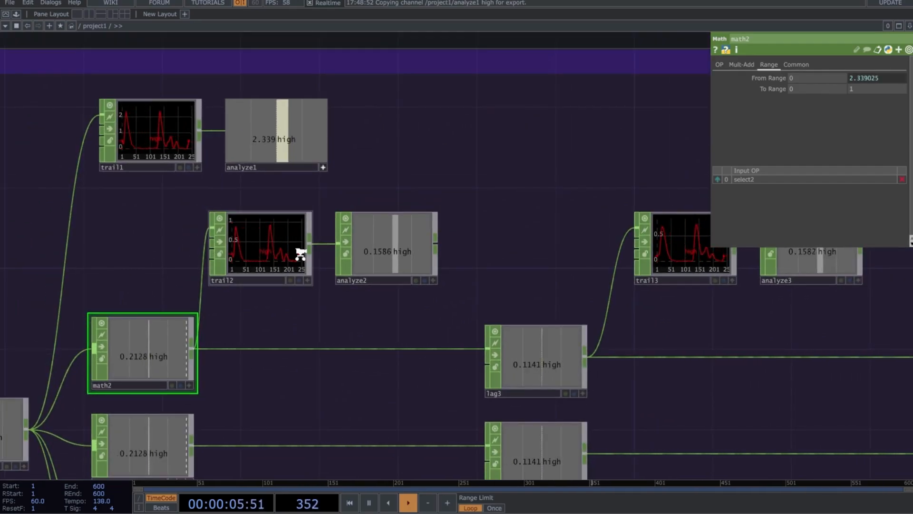
scroll(301, 253, down, 2)
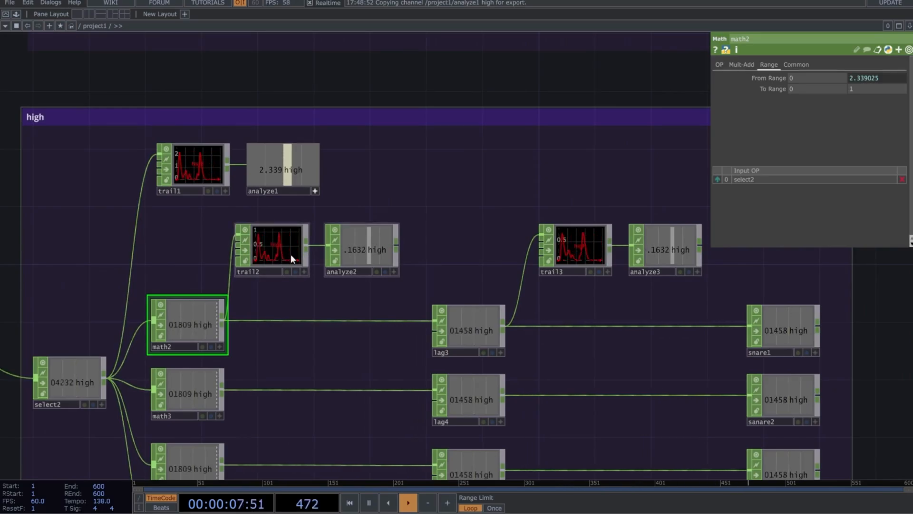
scroll(599, 266, up, 3)
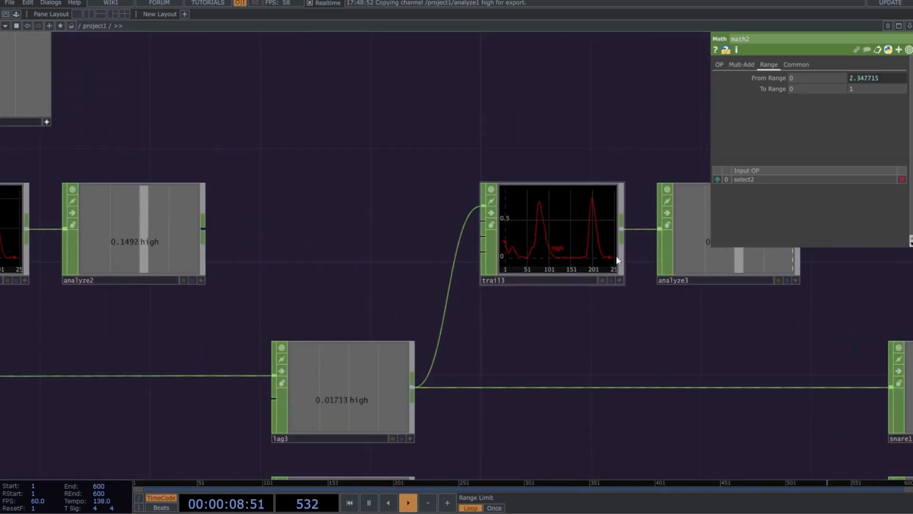
click(340, 399)
scroll(549, 265, down, 3)
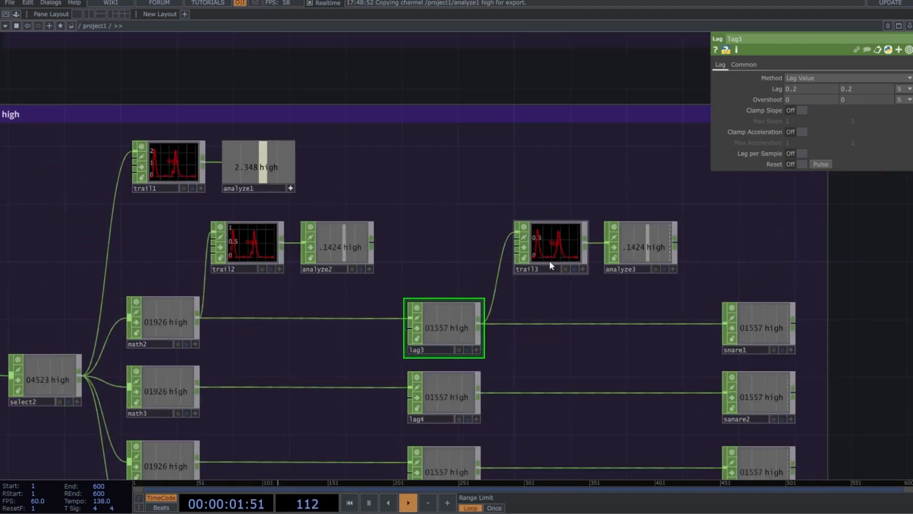
Step: Move trail2 and analyze2 directly above trail3 and analyze3 in the high group
drag(628, 284, 316, 391)
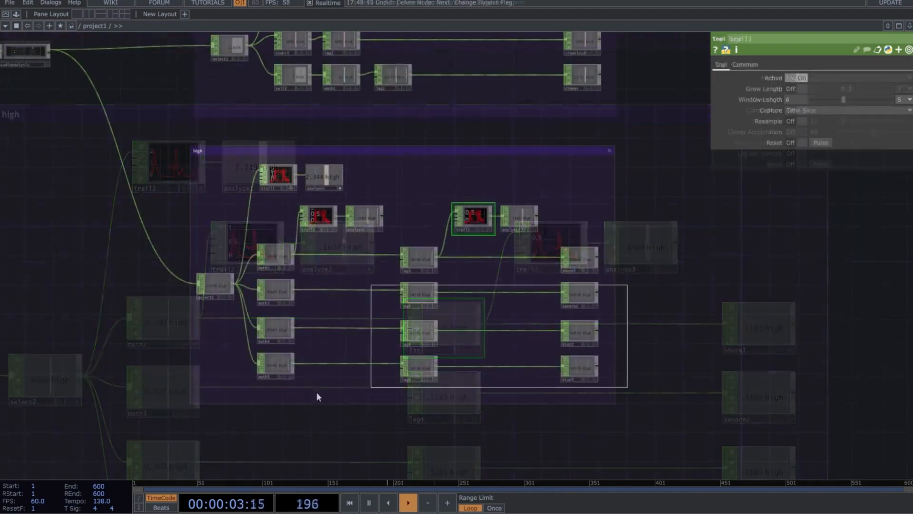
drag(316, 392, 252, 393)
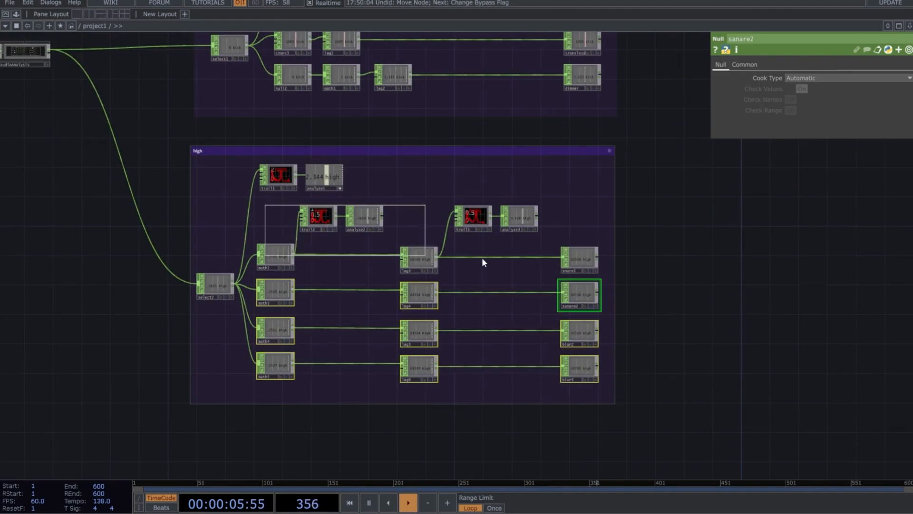
click(473, 216)
scroll(362, 228, up, 2)
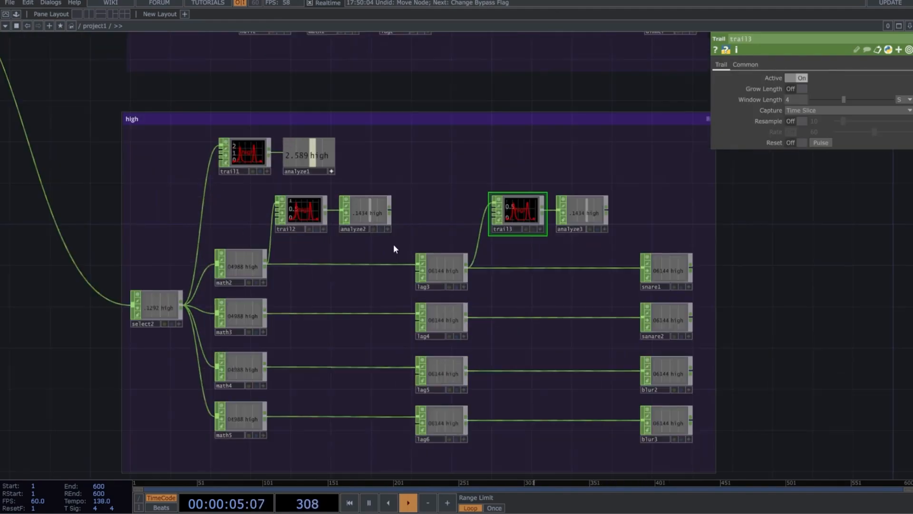
click(308, 210)
drag(308, 209, 524, 155)
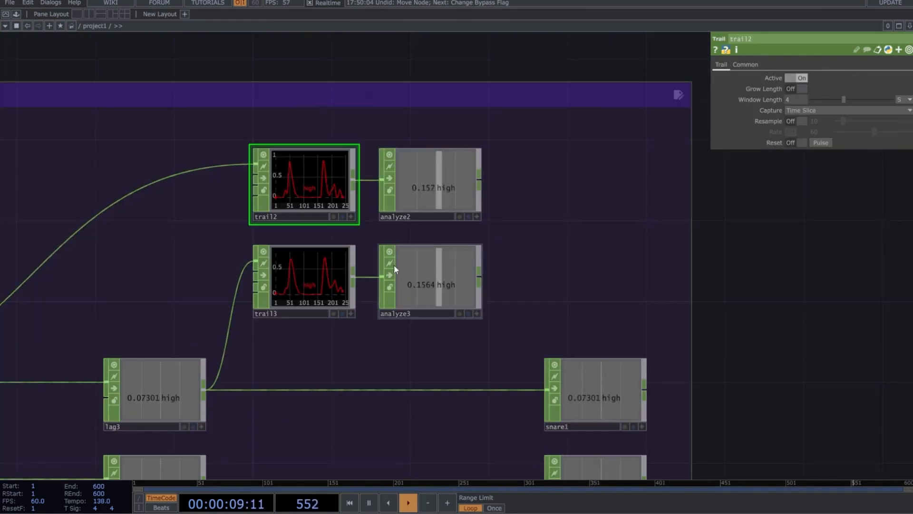
Step: Set the function of both analyze2 and analyze3 to Maximum
drag(534, 142, 428, 266)
click(808, 78)
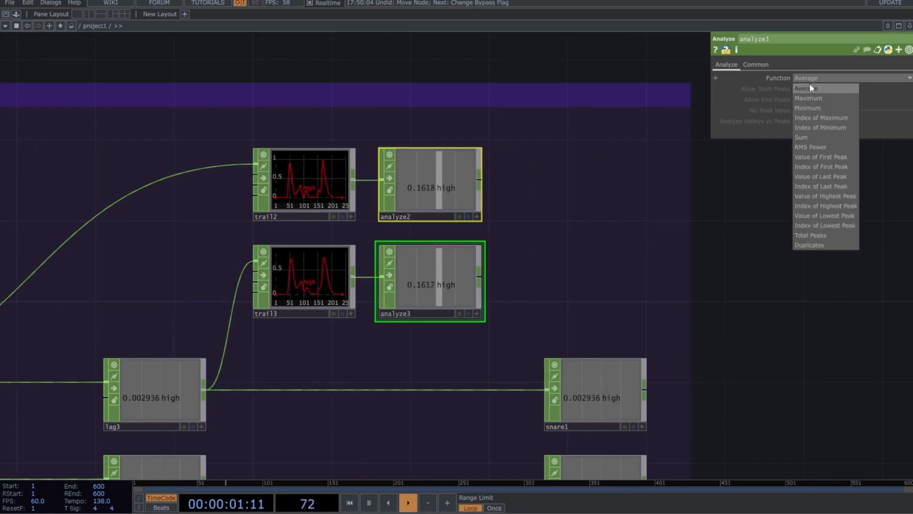
click(810, 96)
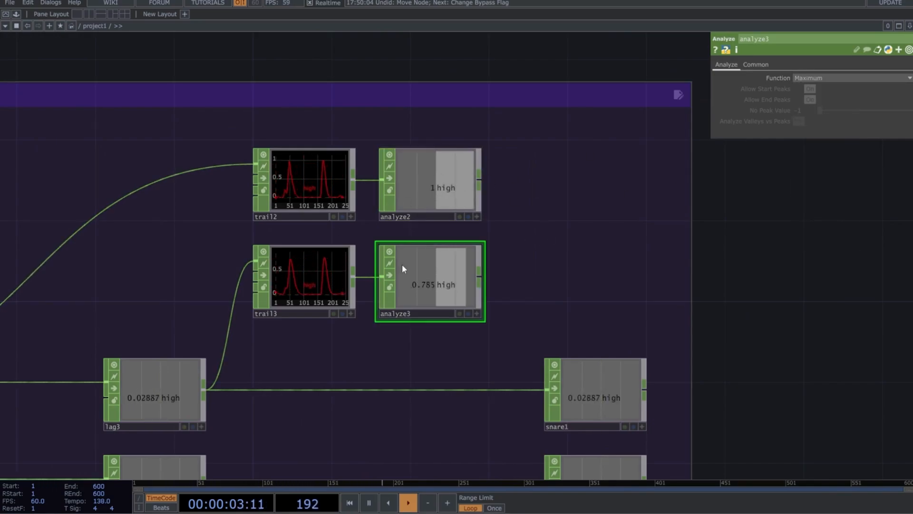
click(429, 264)
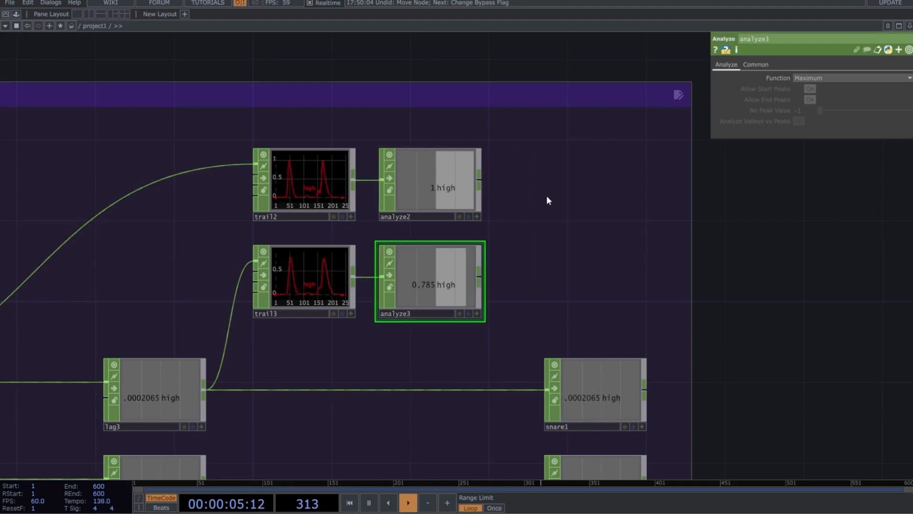
Step: Compare the waveforms and maxima of trail2 and trail3 to see how lag3 affects the remapped high signal
click(302, 183)
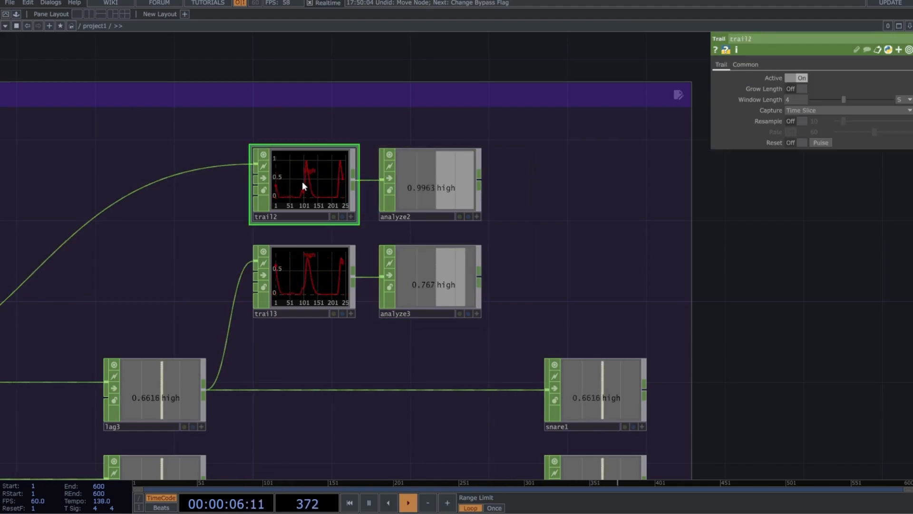
click(444, 184)
scroll(393, 276, down, 5)
scroll(306, 285, up, 3)
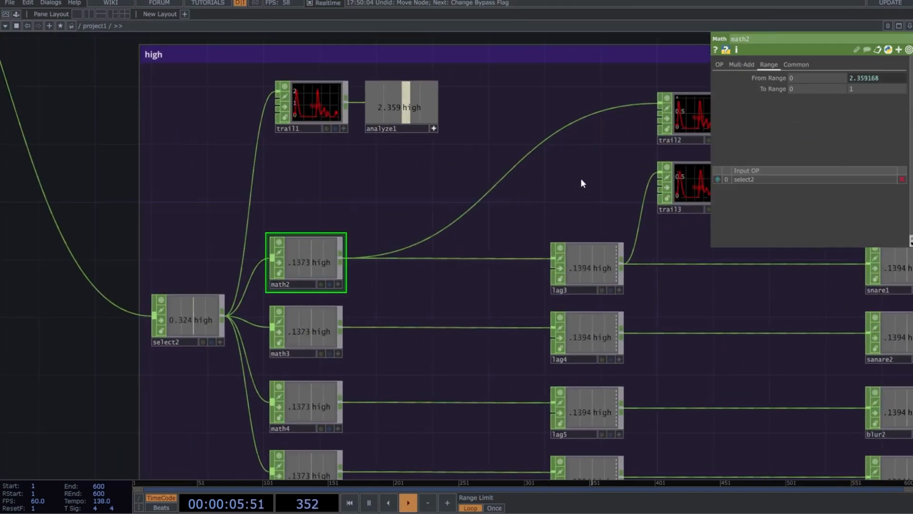
drag(595, 184, 279, 212)
click(275, 295)
scroll(396, 262, up, 2)
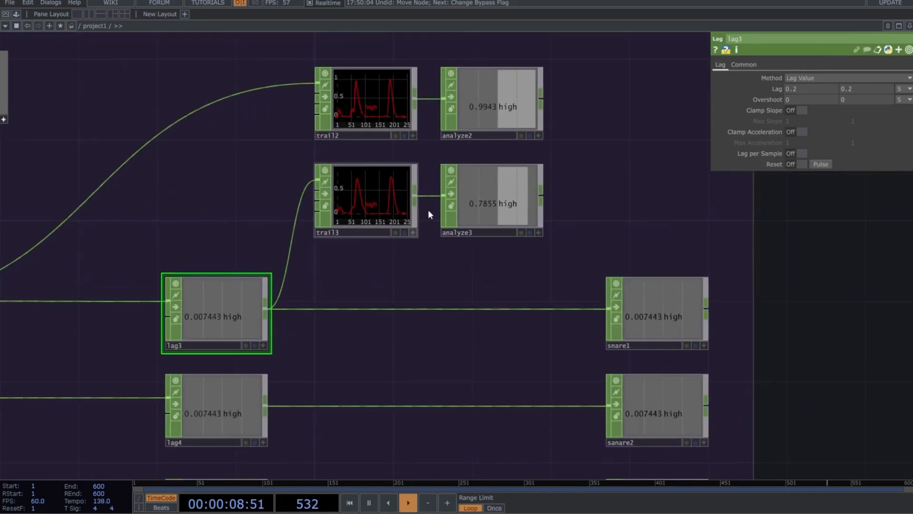
click(381, 195)
scroll(367, 193, up, 2)
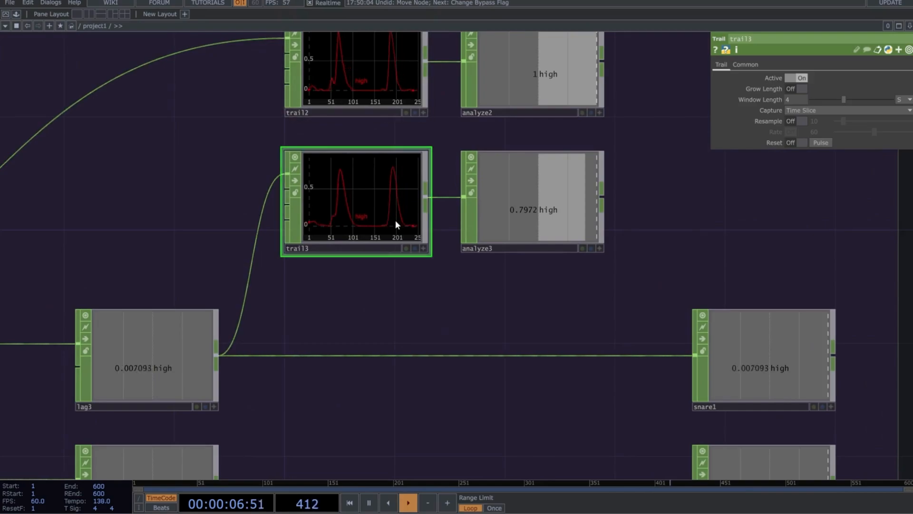
scroll(466, 270, up, 1)
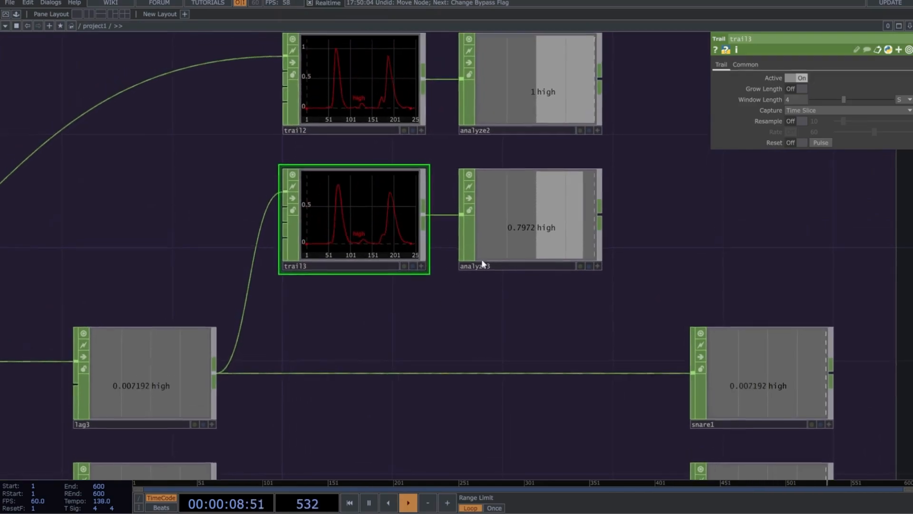
Step: Set both of lag3's Lag values to 1 second
click(555, 239)
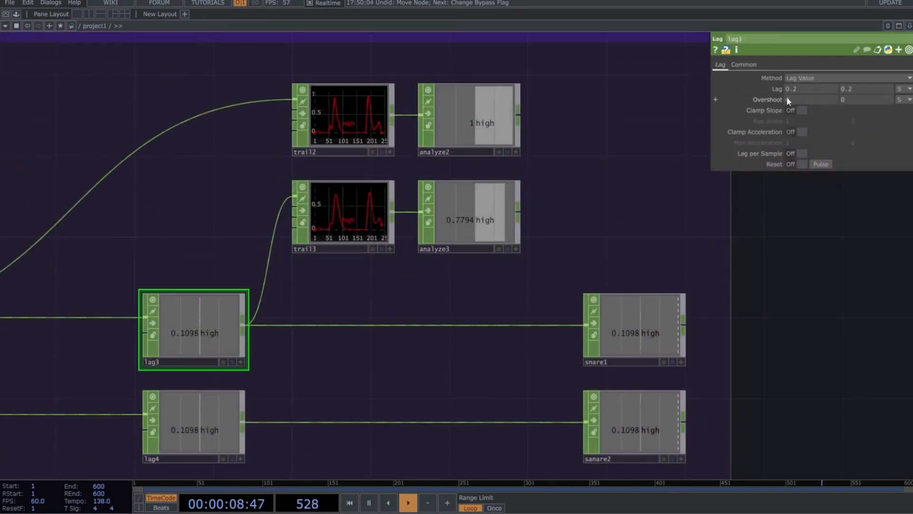
text(1)
key(Return)
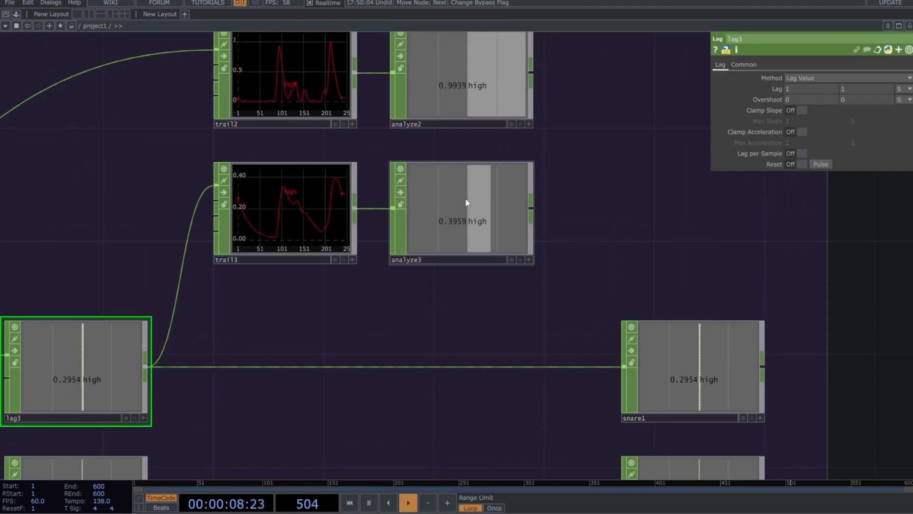
Step: Try driving the Invert parameter of level2 with math2's high channel and then with lag3's high channel
scroll(441, 217, down, 4)
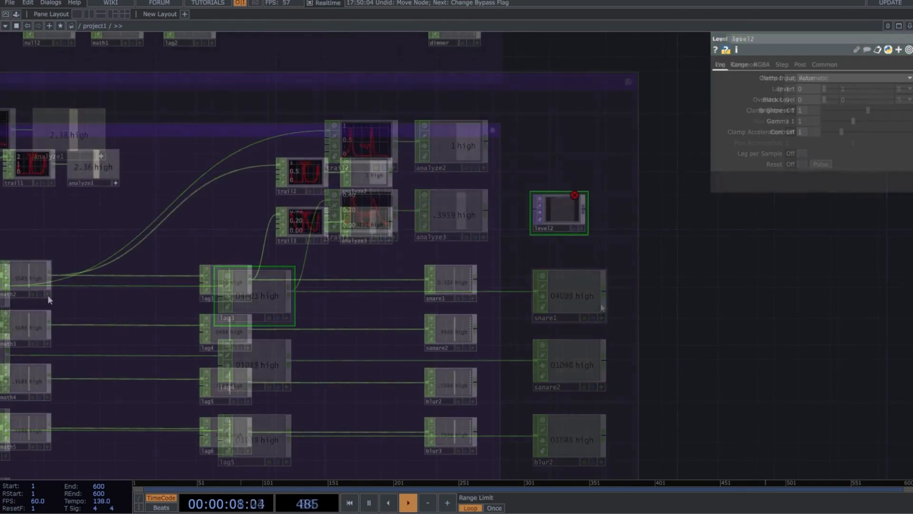
drag(27, 278, 546, 209)
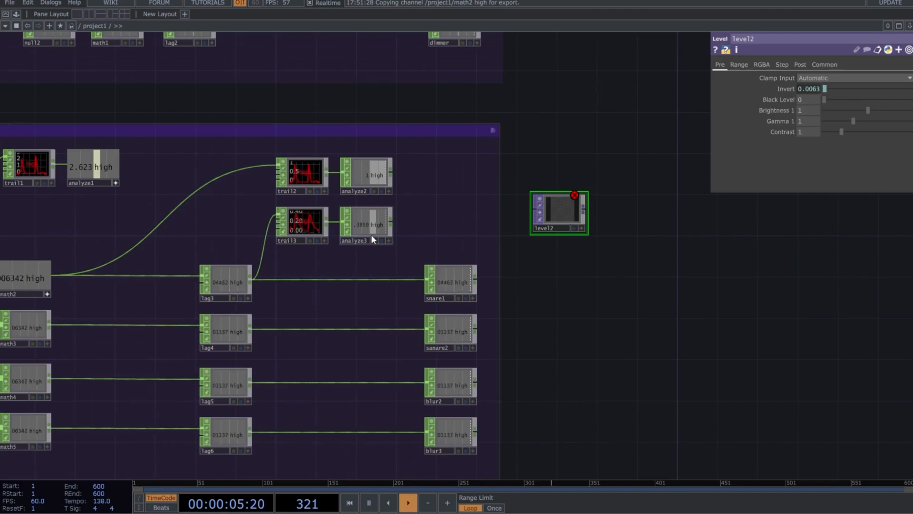
drag(233, 283, 814, 88)
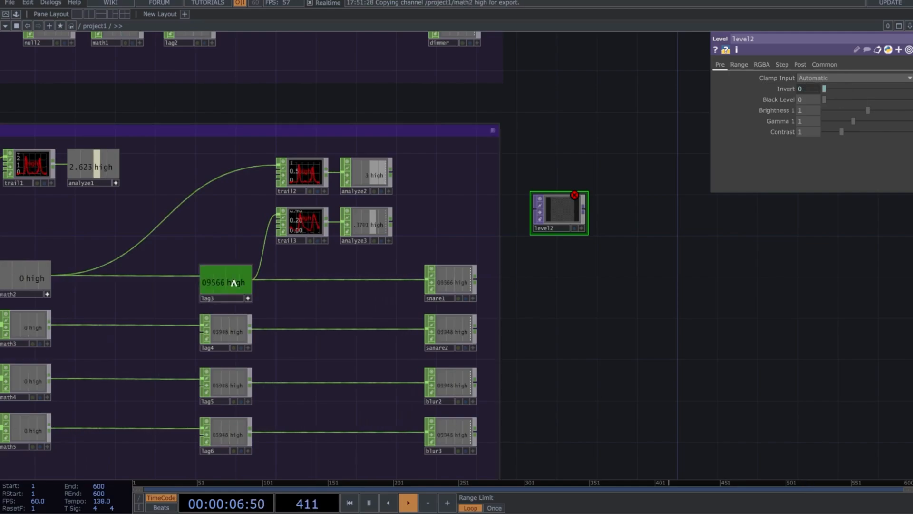
drag(234, 280, 794, 88)
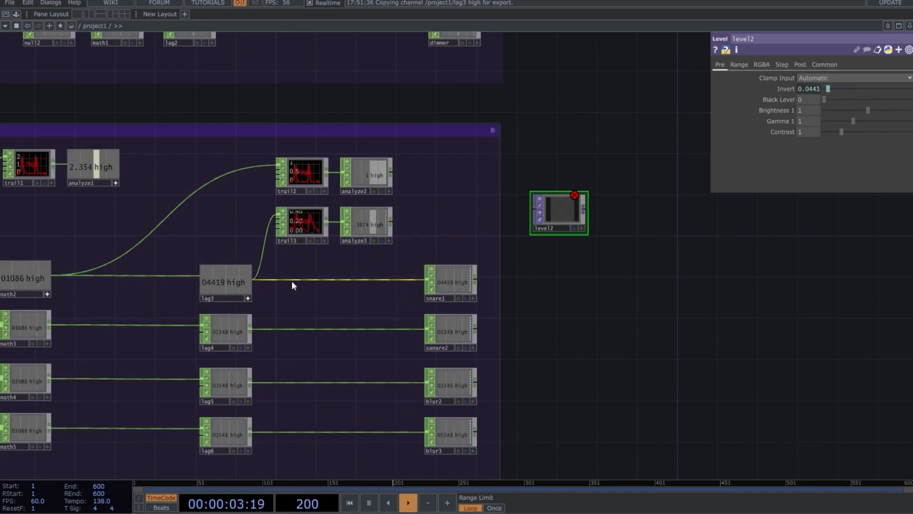
Step: Insert a Math CHOP between lag3 and snare1 and reference analyze3's high channel in its upper From Range value
click(339, 273)
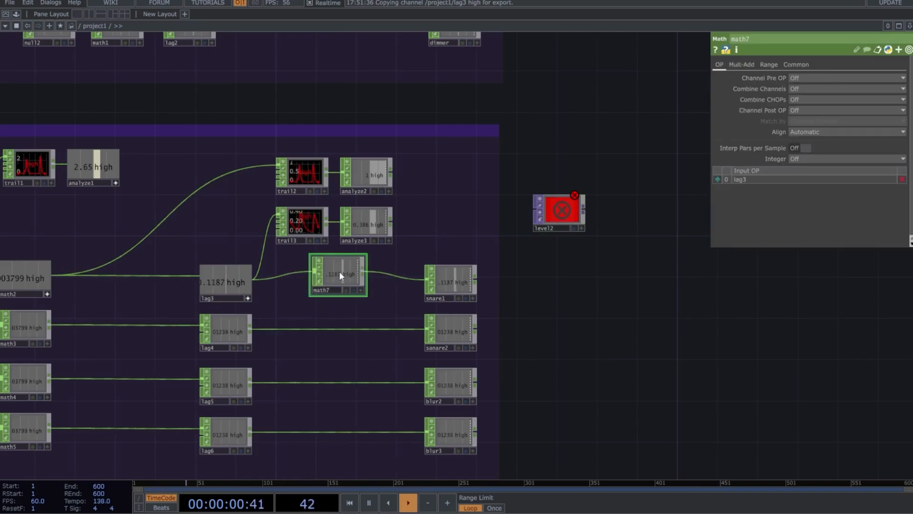
scroll(369, 235, up, 5)
click(371, 233)
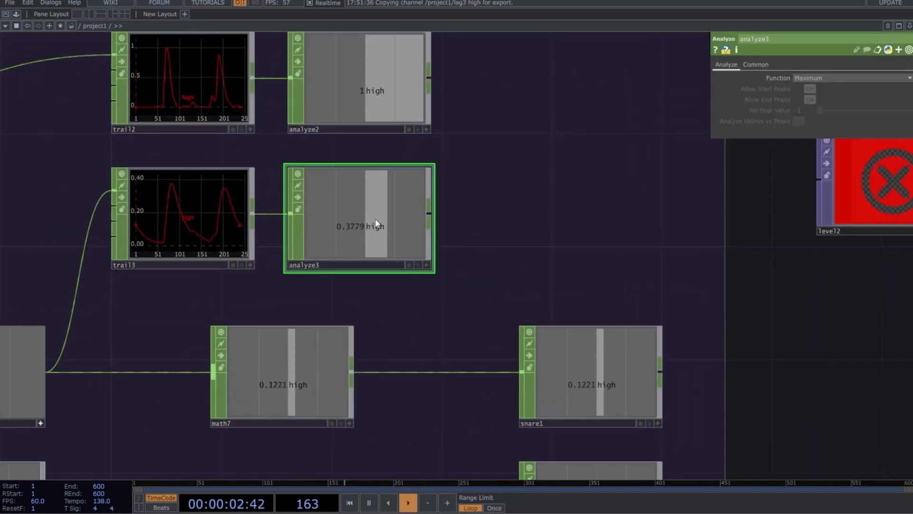
scroll(360, 245, down, 5)
click(338, 330)
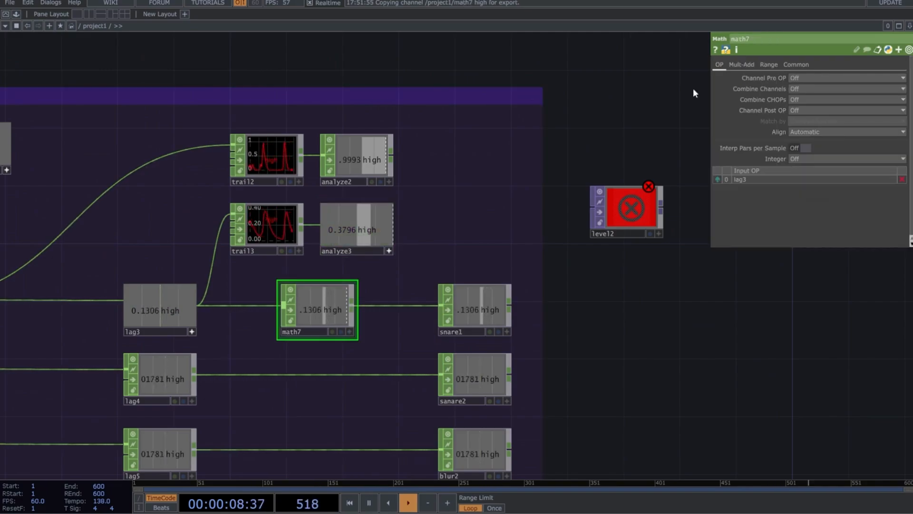
click(768, 64)
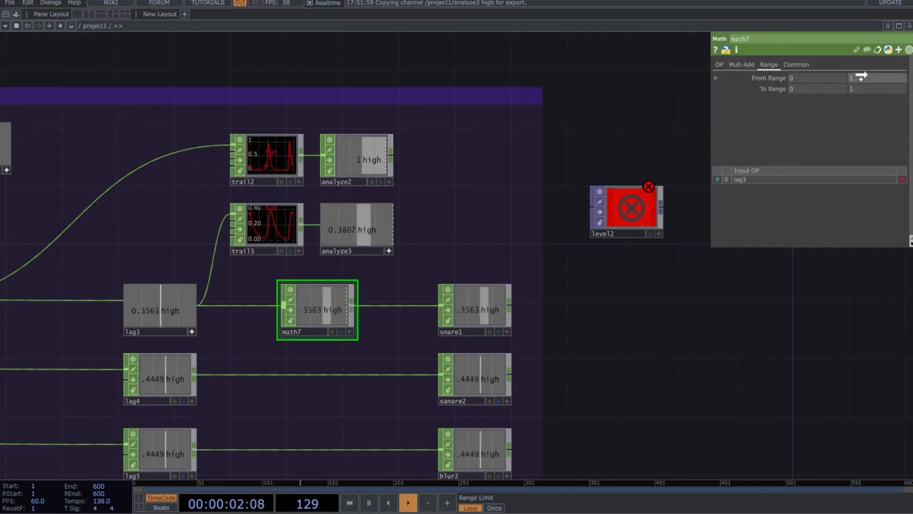
right_click(871, 78)
click(811, 94)
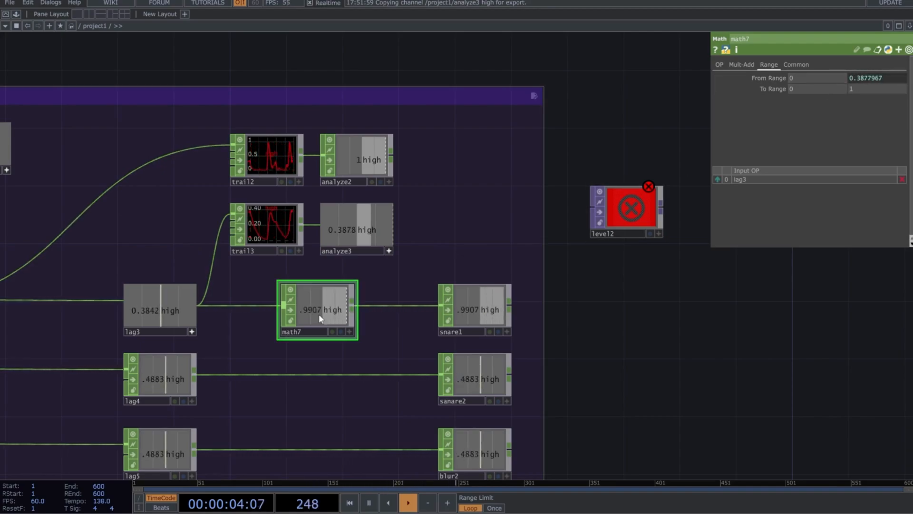
Step: Drive the Invert parameter of level2 with math7's high channel to test the renormalized signal
click(629, 207)
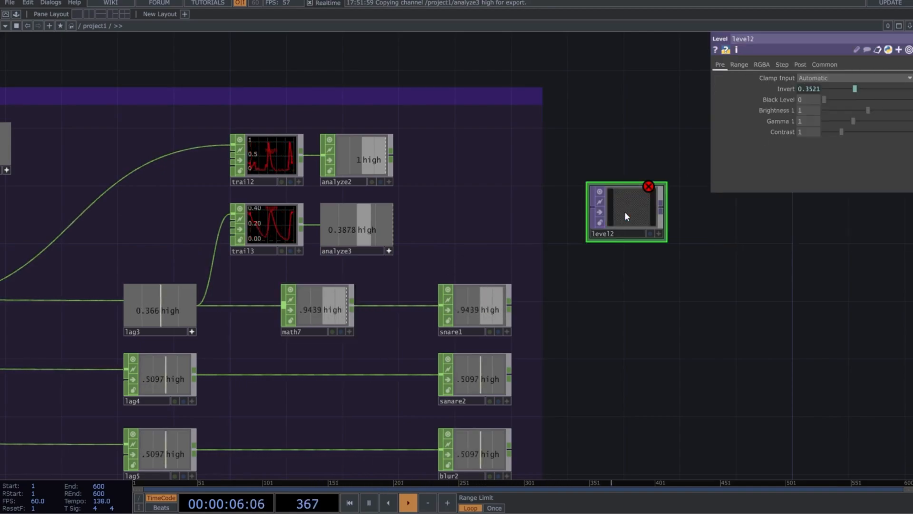
drag(326, 313, 765, 110)
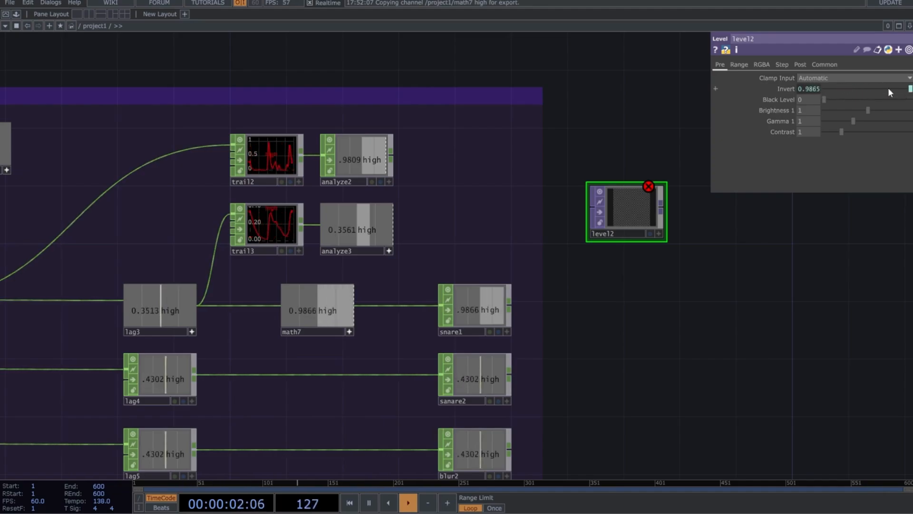
click(260, 217)
scroll(434, 188, down, 2)
right_click(426, 153)
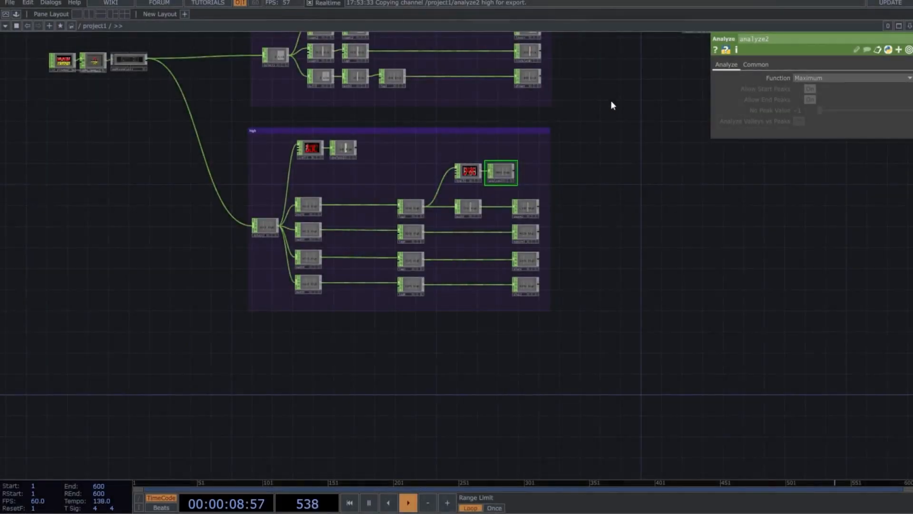
Step: Set math2's To Range to 0.35 and 0.7
drag(611, 101, 601, 156)
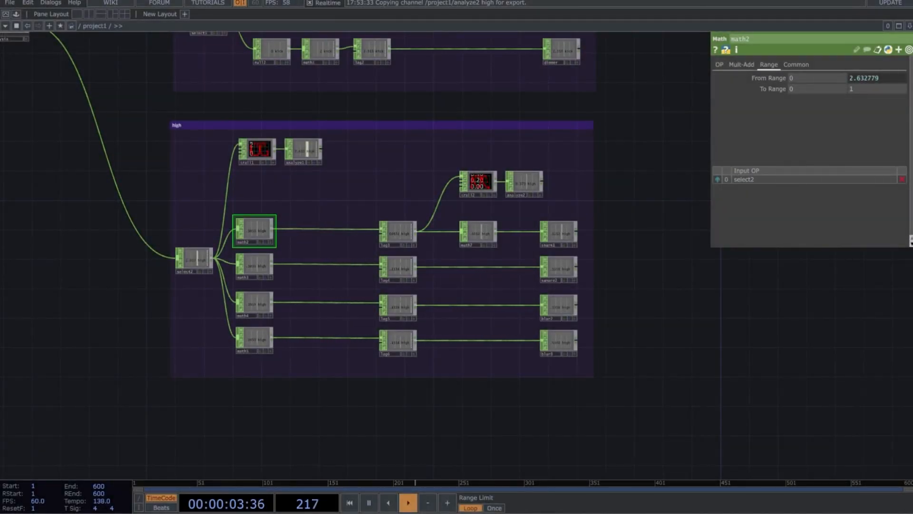
text(.35)
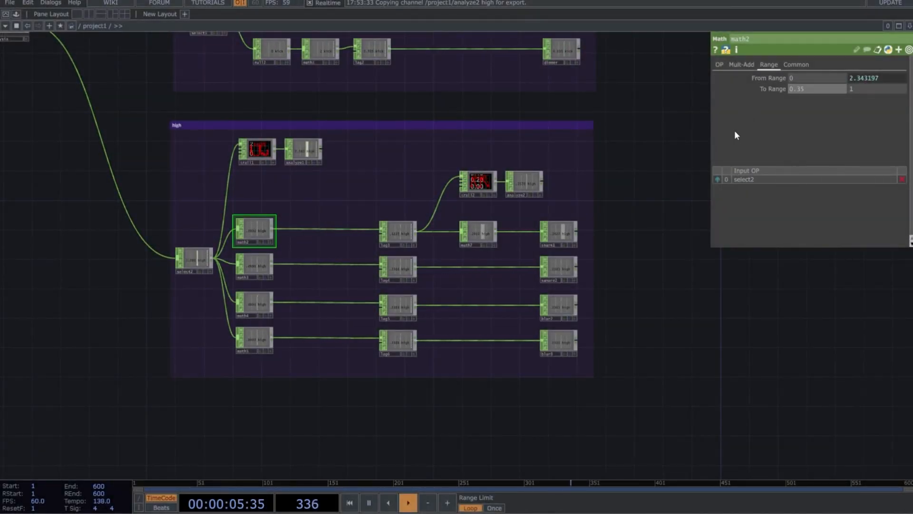
key(Tab)
text(0)
key(Return)
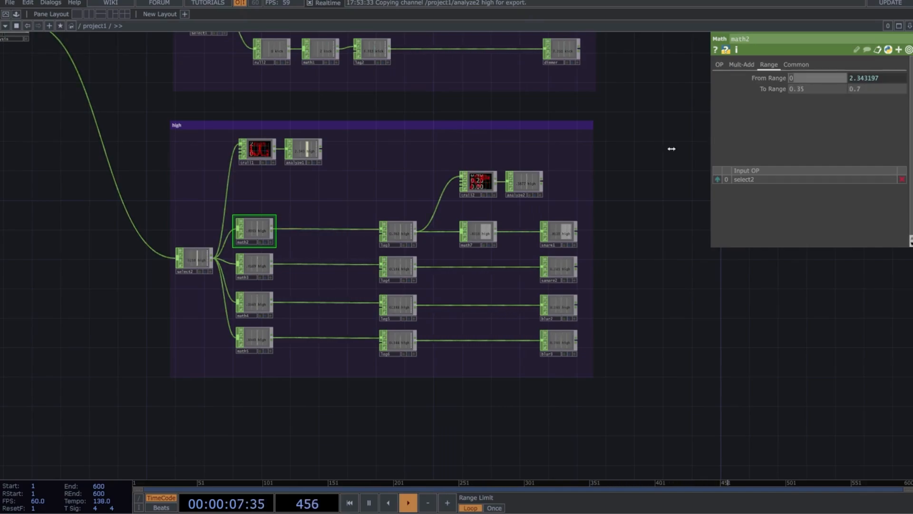
Step: Set lag3's Lag values to 0.6 and its Overshoot values to 0.5, using the Lag Magnitude method
click(394, 236)
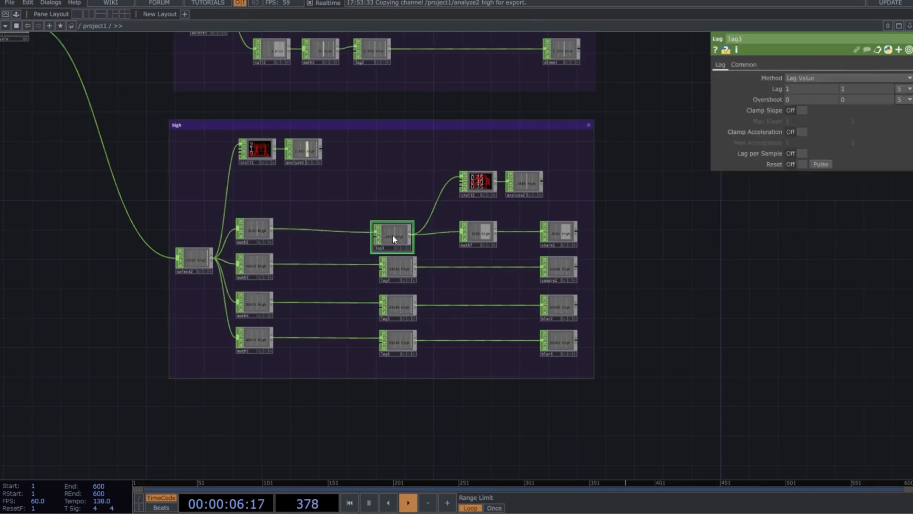
drag(392, 235, 399, 230)
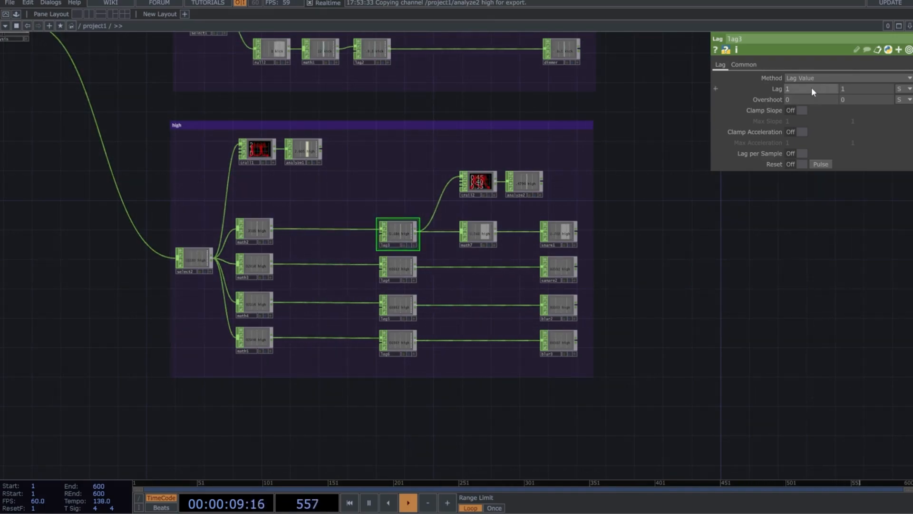
key(Tab)
text(0.6)
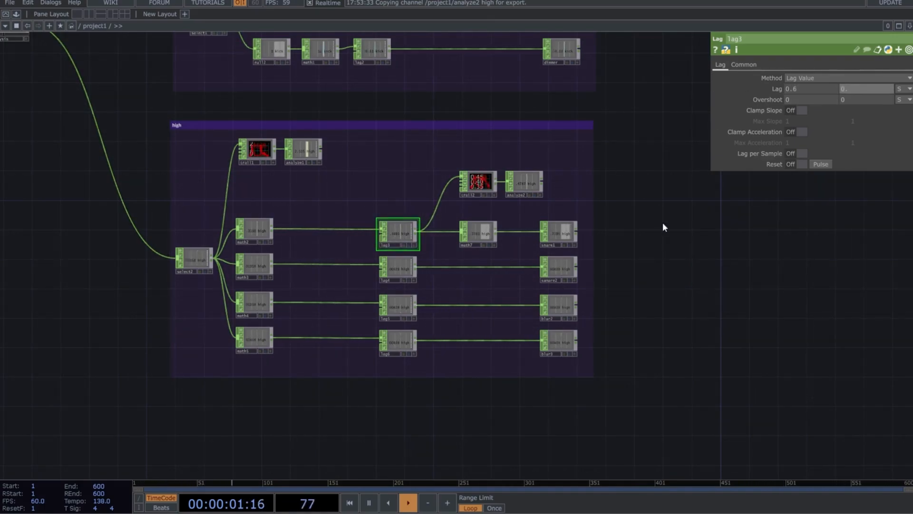
key(Tab)
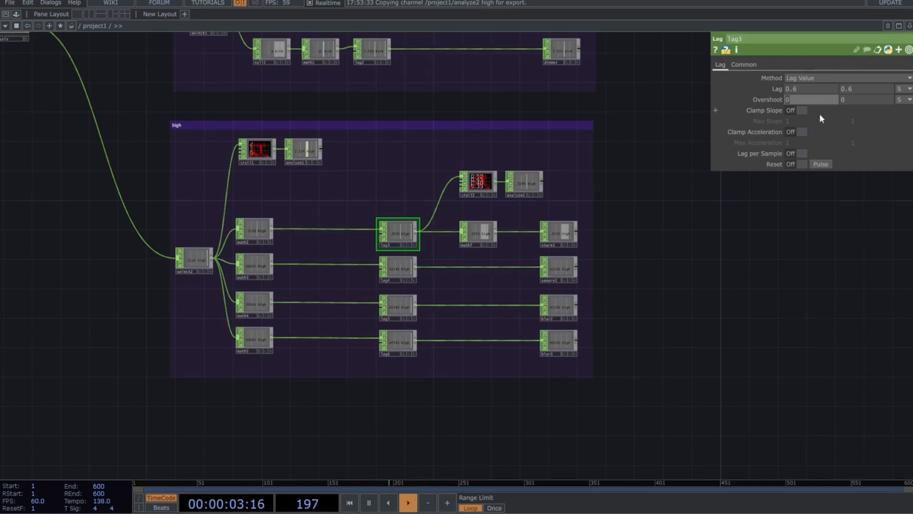
text(0.5)
key(Tab)
text(0.5)
key(Tab)
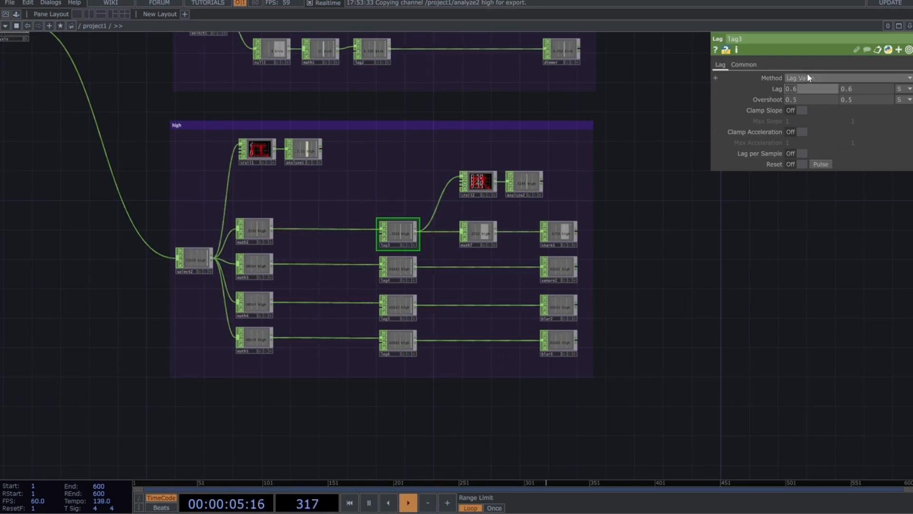
click(807, 76)
click(805, 107)
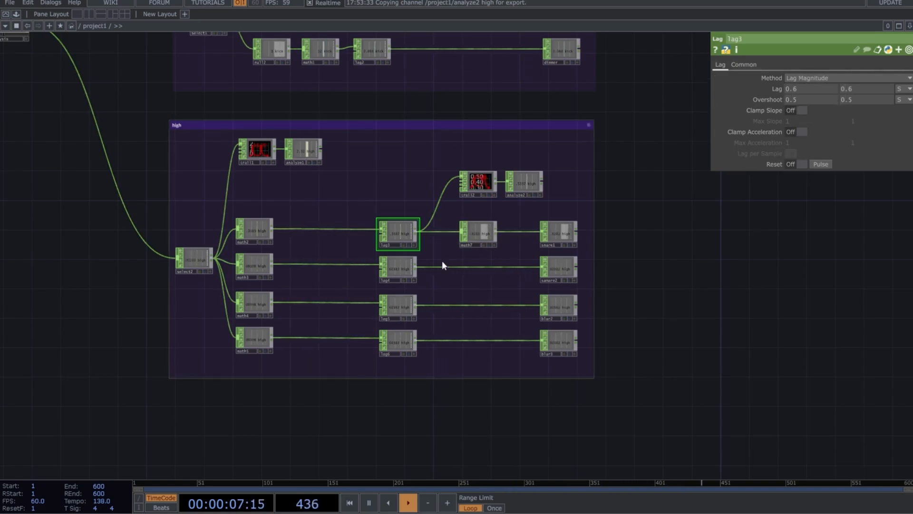
Step: Set math3's To Range to 0.5 and 0.05
click(261, 267)
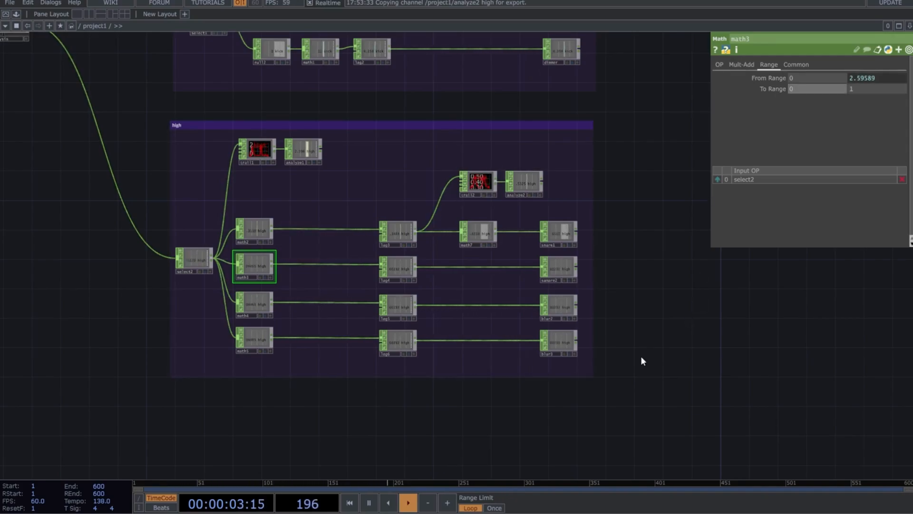
text(.5)
key(Tab)
key(Return)
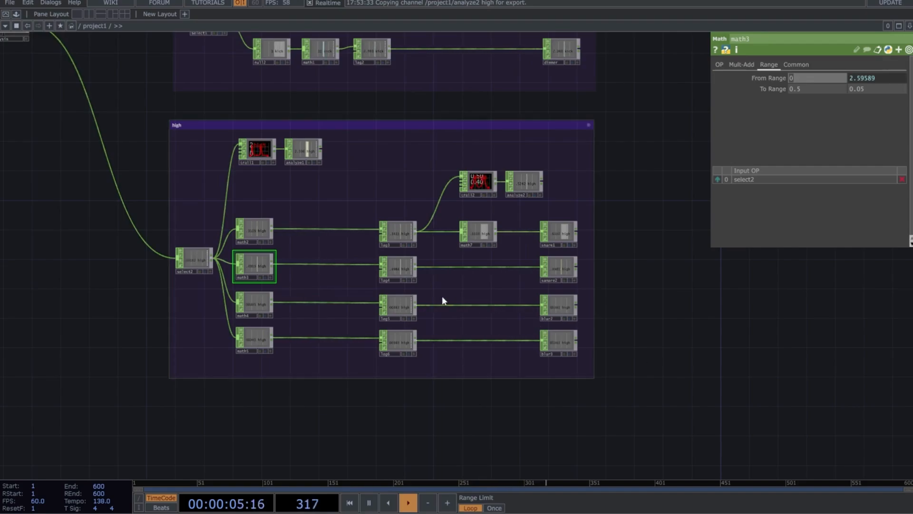
Step: Set lag4's Lag values to 0.6 and its Overshoot values to 0.5, using the Lag Magnitude method
click(401, 271)
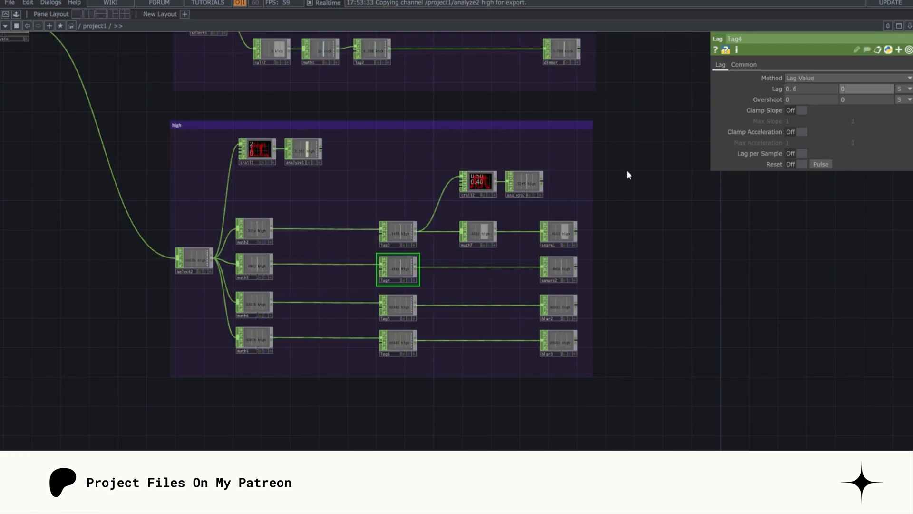
text(.6)
key(Tab)
text(.5)
key(Tab)
text(.5)
key(Tab)
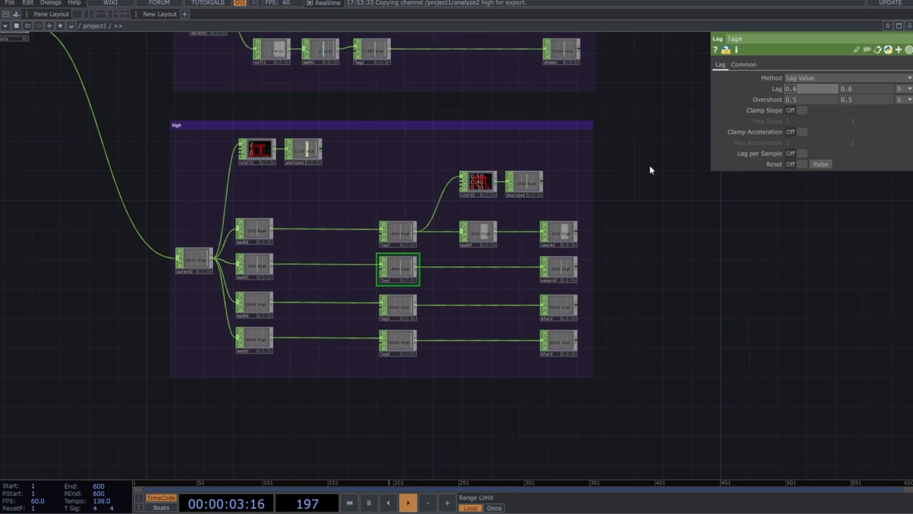
click(824, 78)
click(809, 109)
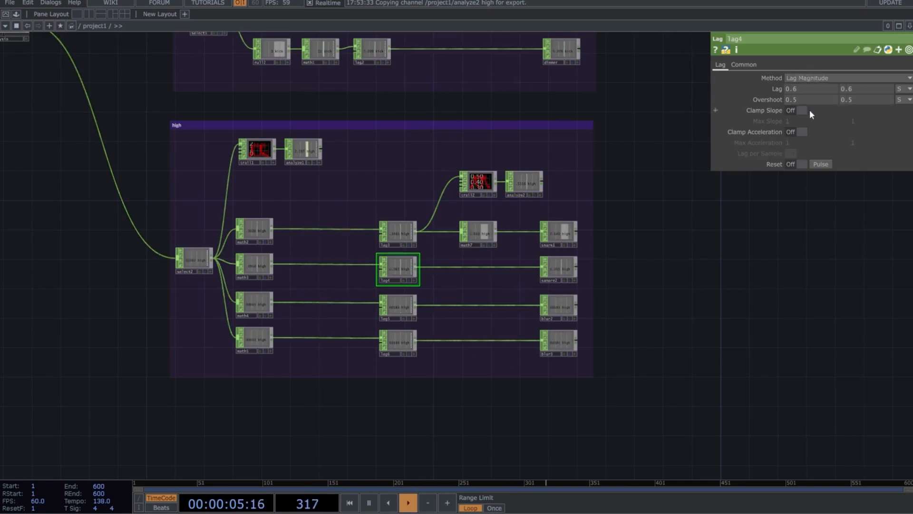
Step: Set math4's upper To Range value to 32
click(253, 305)
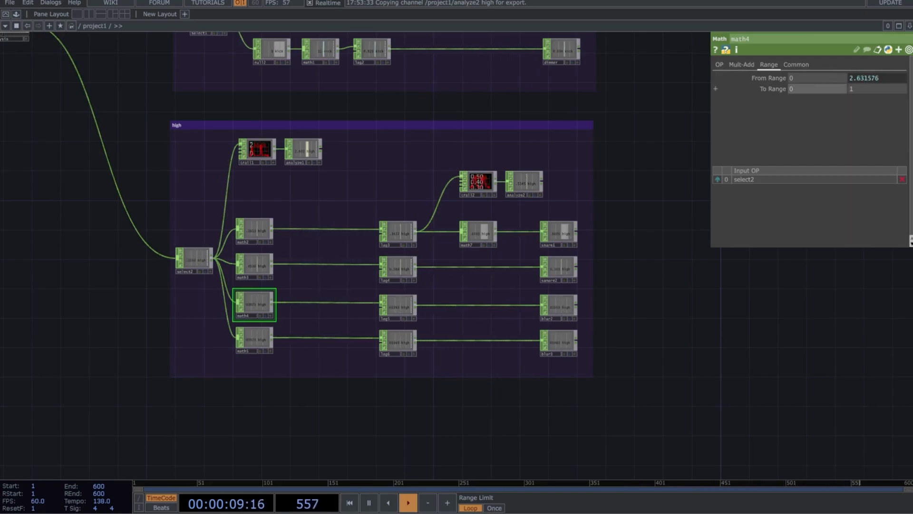
key(Tab)
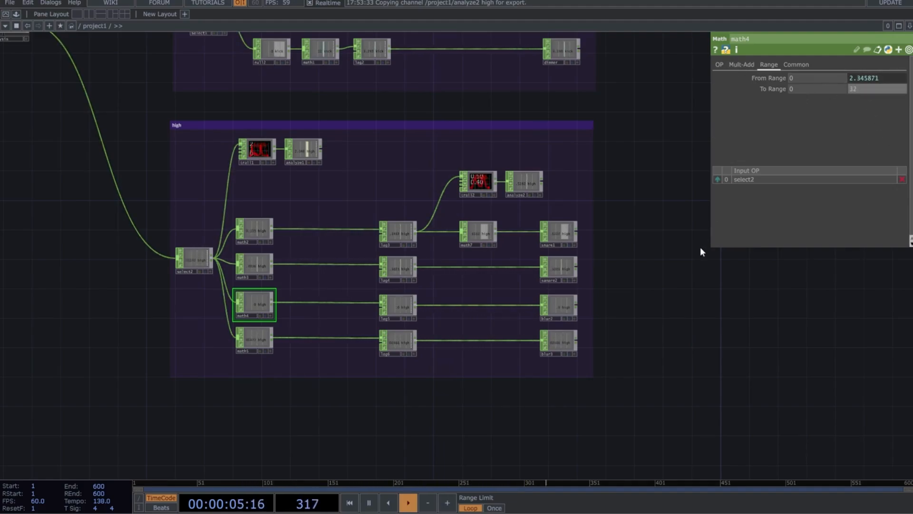
Step: Set both of lag5's Overshoot values to 0.5 and its method to Lag Magnitude
click(398, 305)
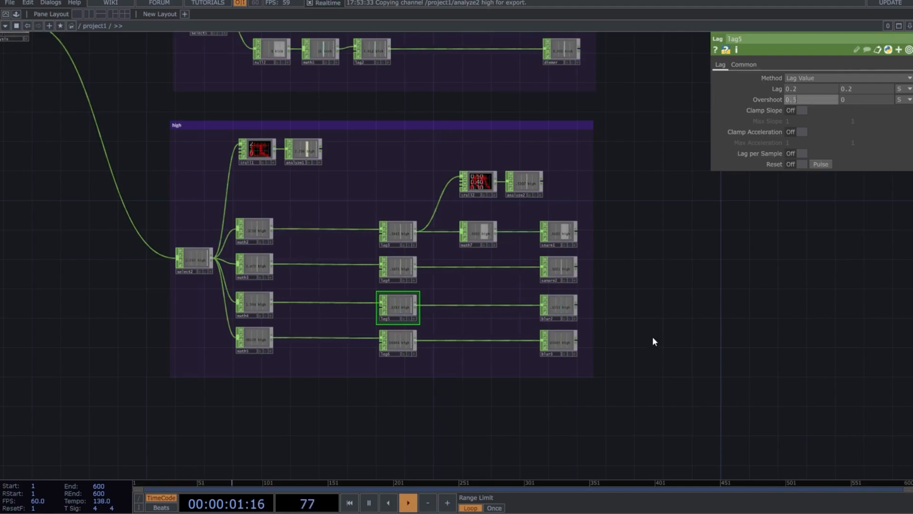
text(0.5)
key(Return)
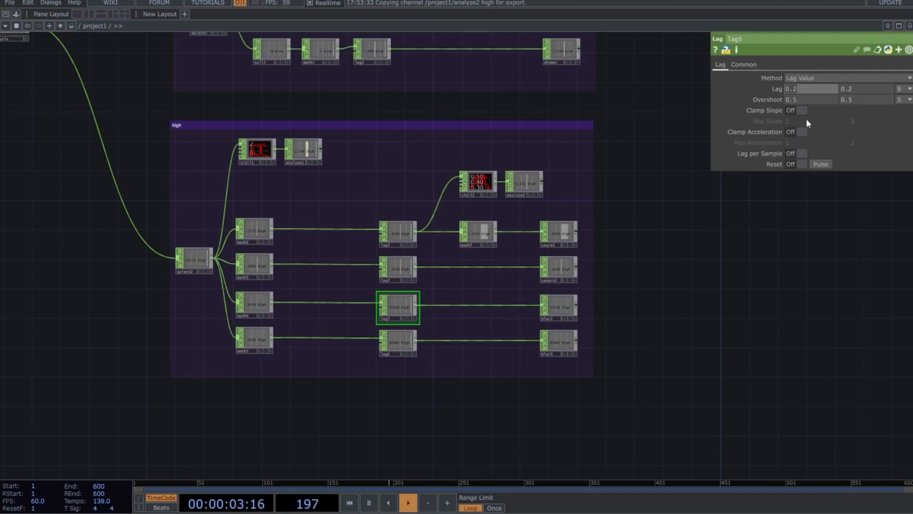
click(806, 78)
click(804, 107)
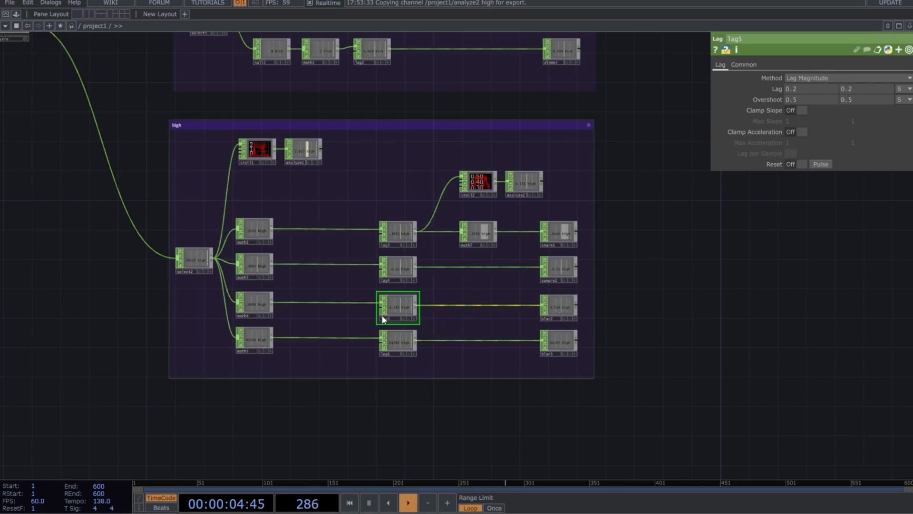
Step: Set math5's upper To Range value to 124
click(248, 335)
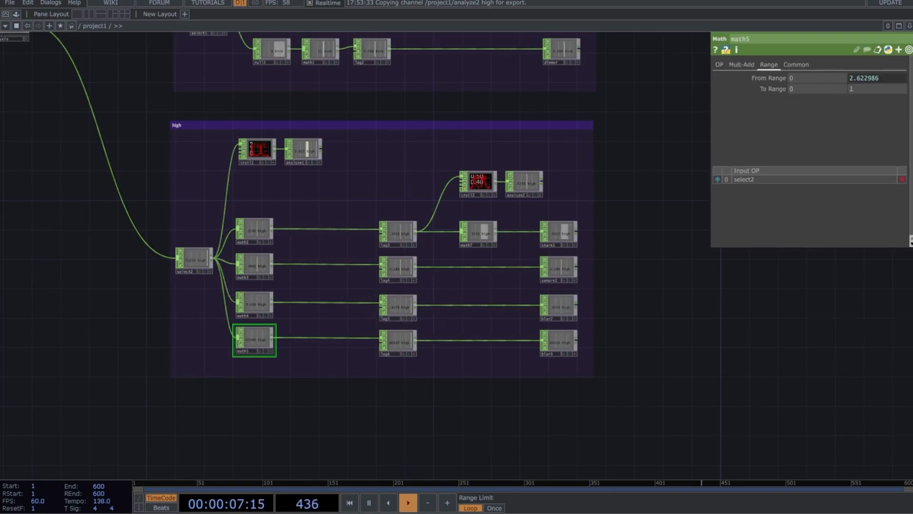
text(124)
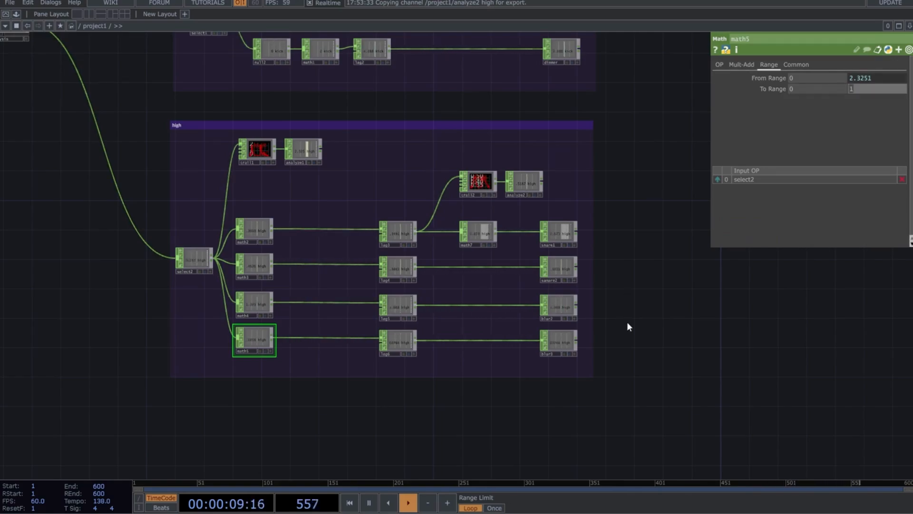
key(Return)
Step: Set both of lag6's Lag values to 0.5 and its first Overshoot value to 0.5
click(397, 339)
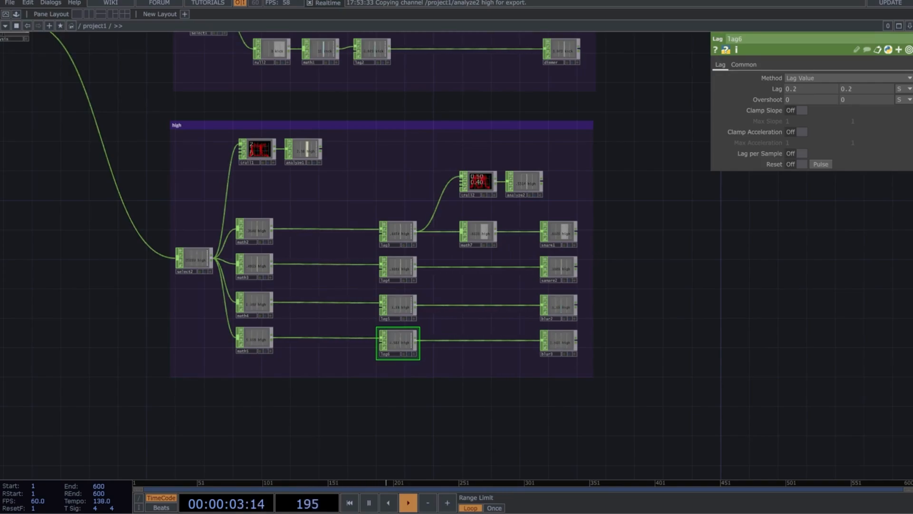
key(BackSpace)
text(5)
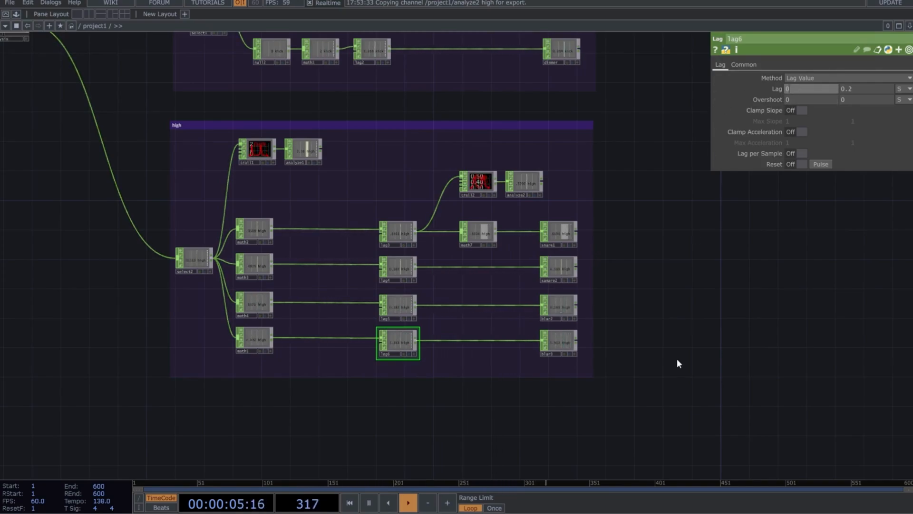
key(Tab)
text(0.5)
key(Tab)
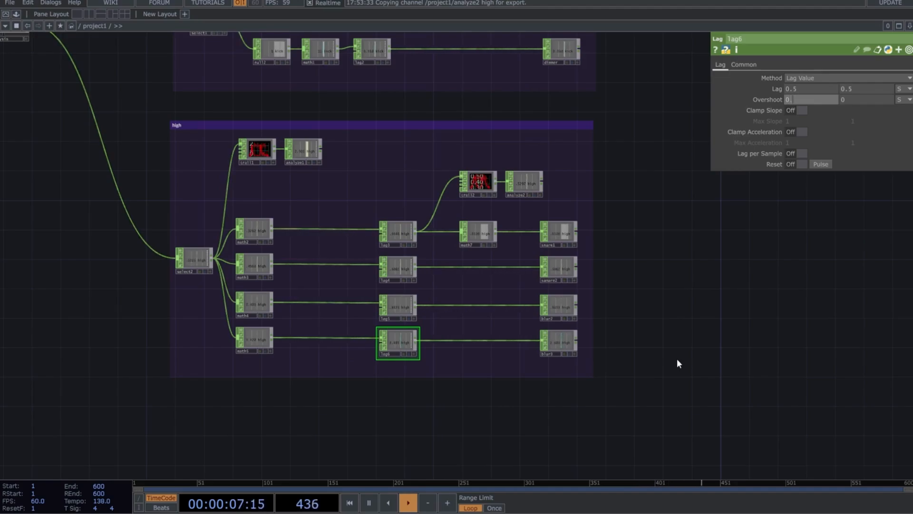
text(0.5)
key(Tab)
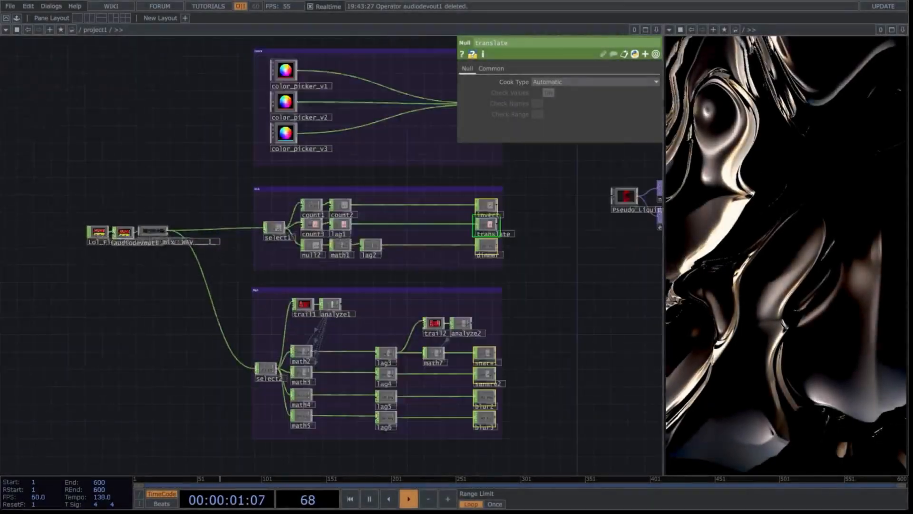
Step: Activate the viewers of switch1 and the output nulls in the Kick and High groups so their channels can be picked
scroll(133, 250, up, 5)
scroll(333, 238, down, 5)
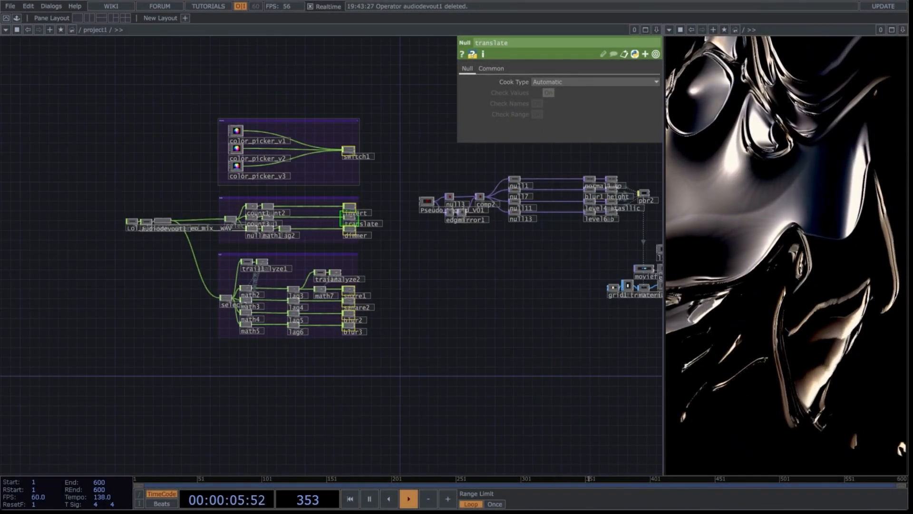
scroll(376, 200, up, 3)
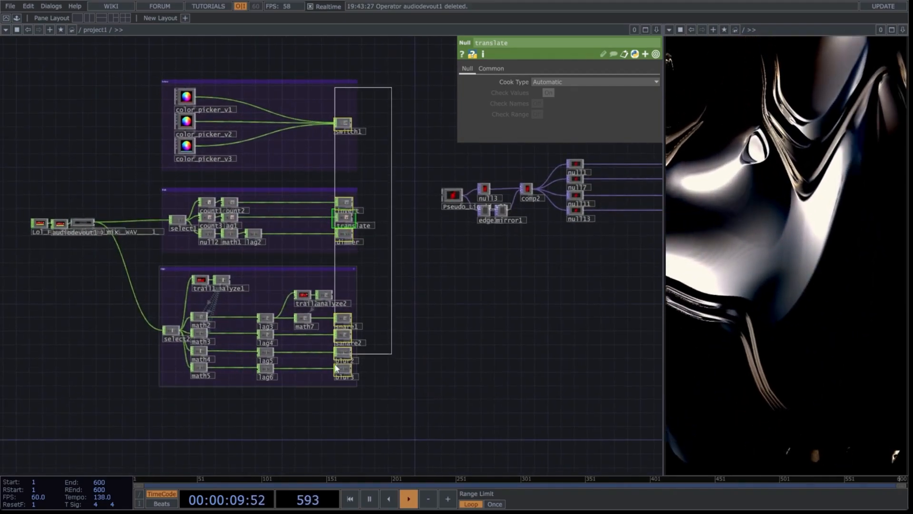
scroll(346, 119, up, 5)
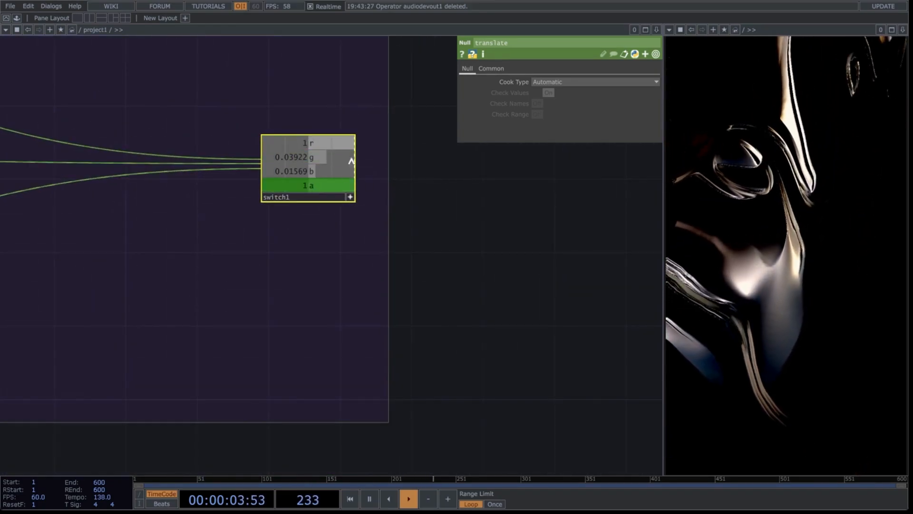
scroll(340, 128, down, 6)
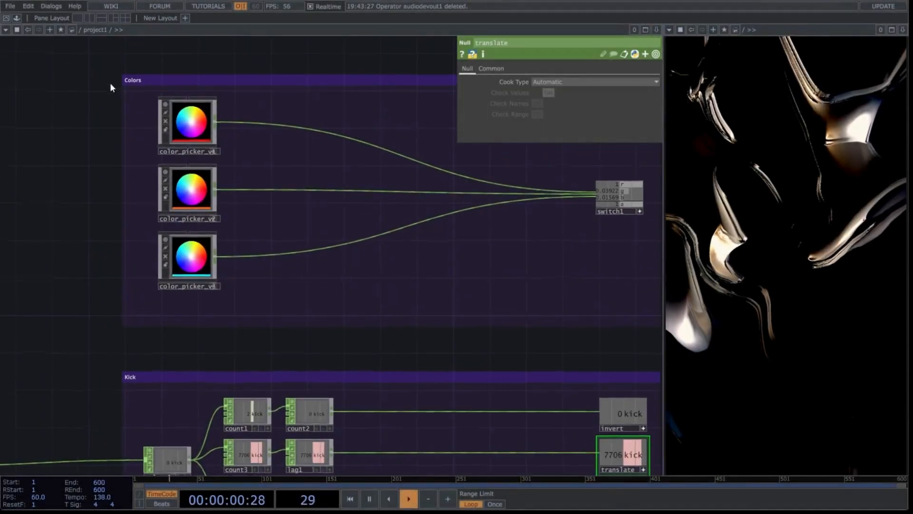
key(h)
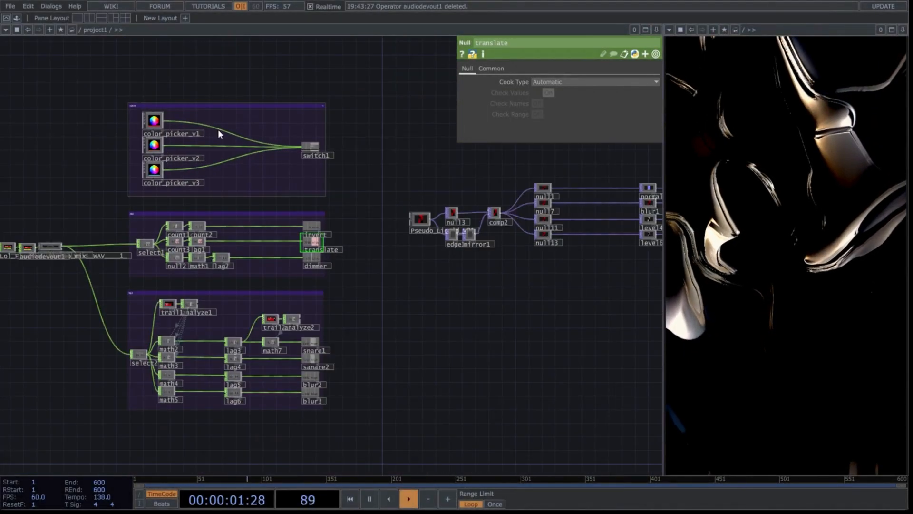
Step: Link switch1's r, g and b channels to the Level 1 R, Level 1 G and Level 1 B parameters of Pseudo_Liquid_V01
click(421, 222)
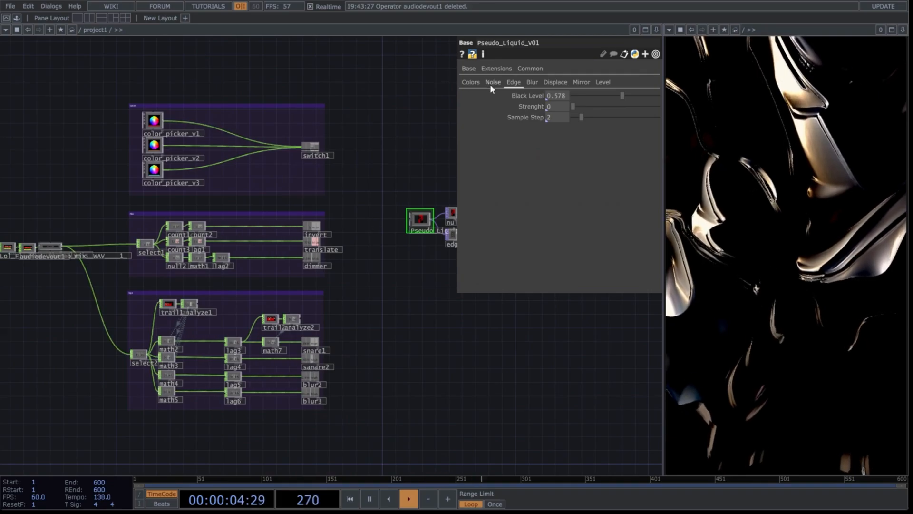
click(470, 83)
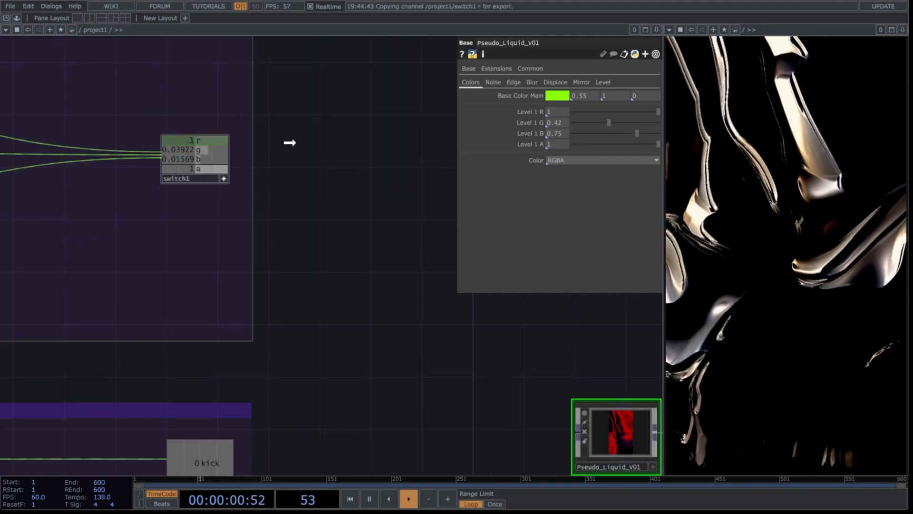
drag(197, 141, 523, 112)
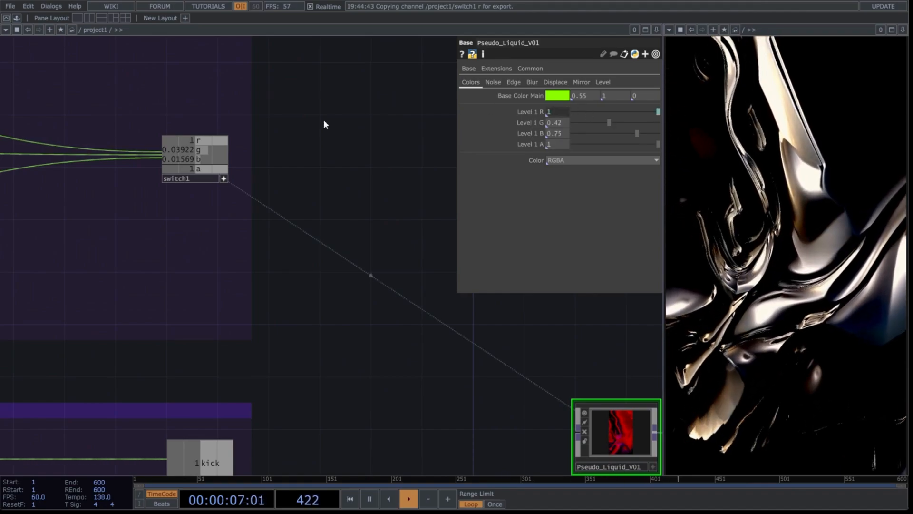
drag(199, 149, 535, 123)
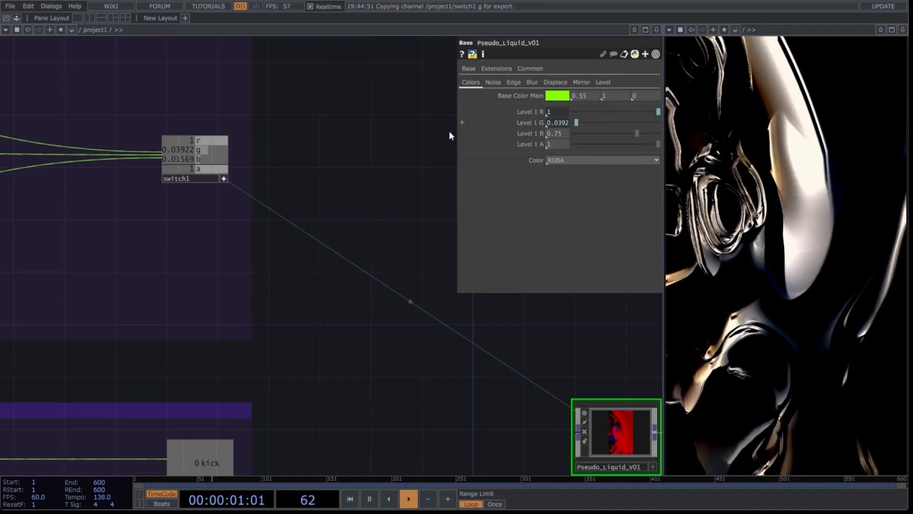
drag(198, 159, 374, 152)
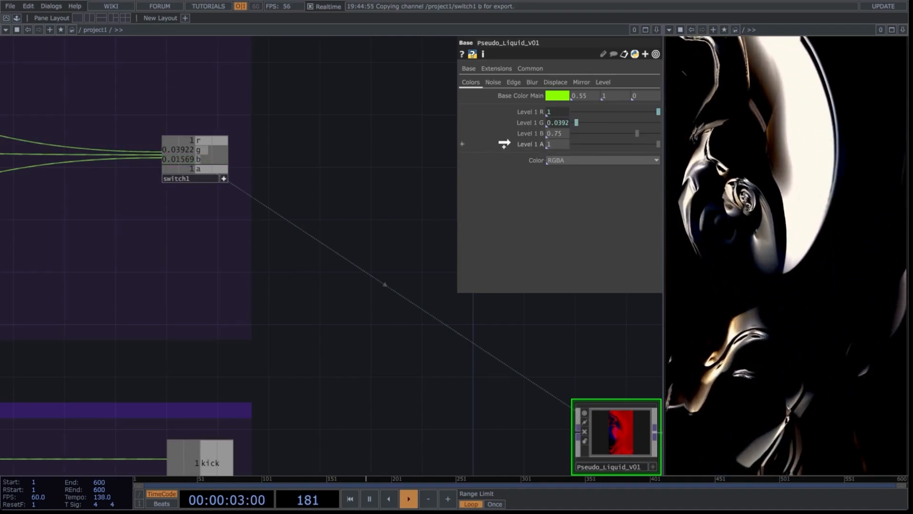
drag(504, 143, 535, 134)
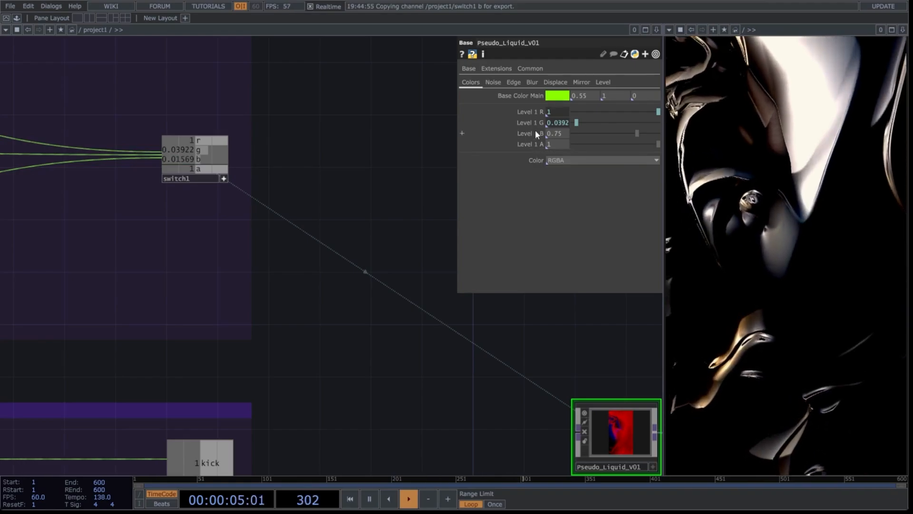
Step: Reference switch1's r, g and b channels in the cr, cg and cb components of light1's Light Color
scroll(418, 192, down, 5)
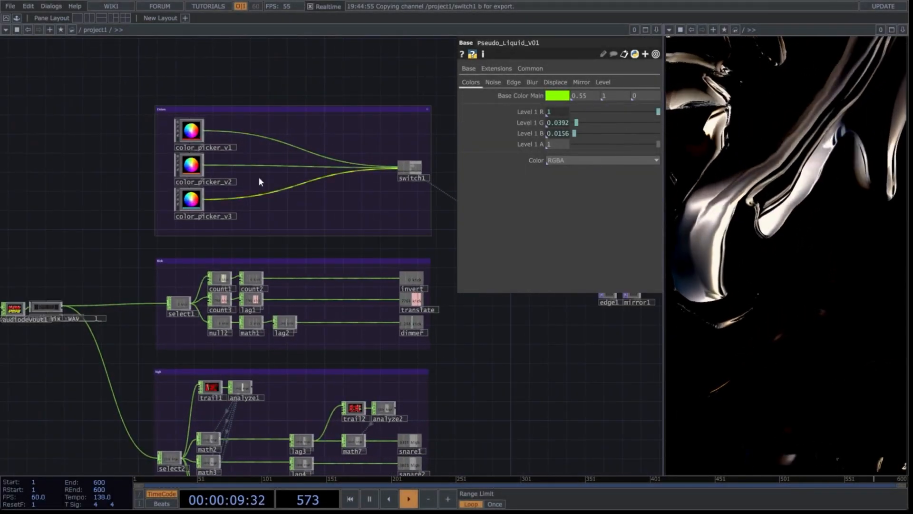
scroll(252, 176, down, 5)
scroll(410, 215, up, 5)
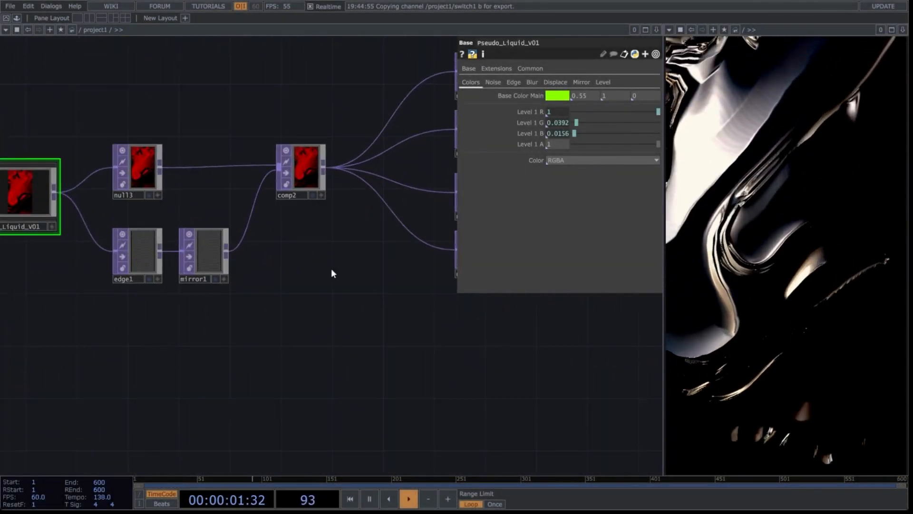
scroll(331, 272, down, 6)
drag(512, 371, 263, 322)
scroll(295, 227, up, 6)
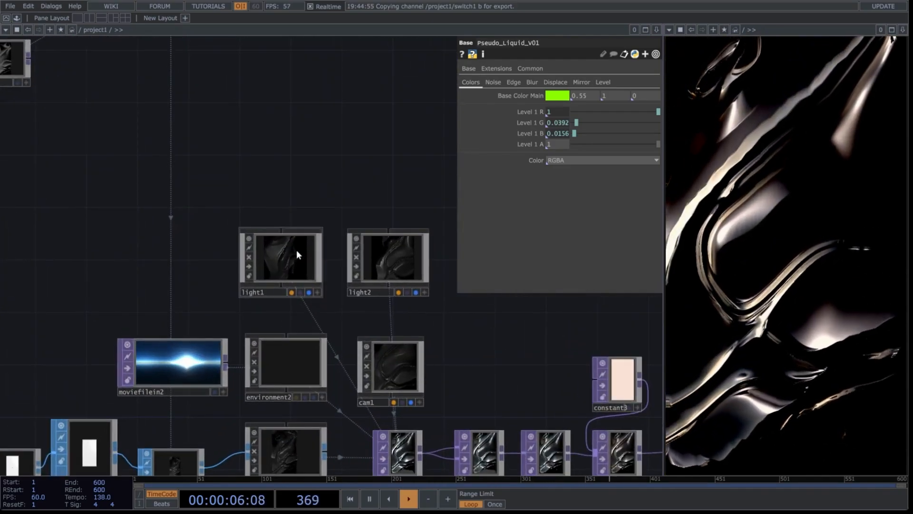
click(296, 249)
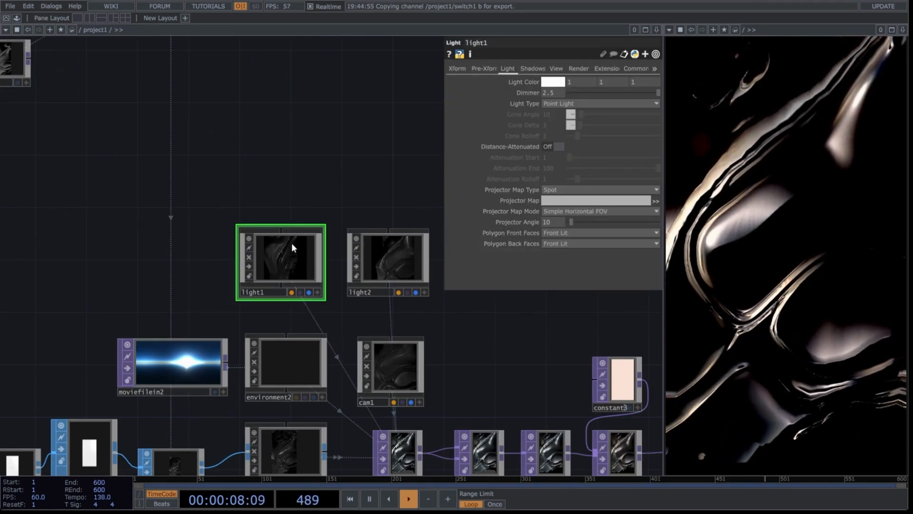
click(522, 82)
scroll(384, 154, down, 5)
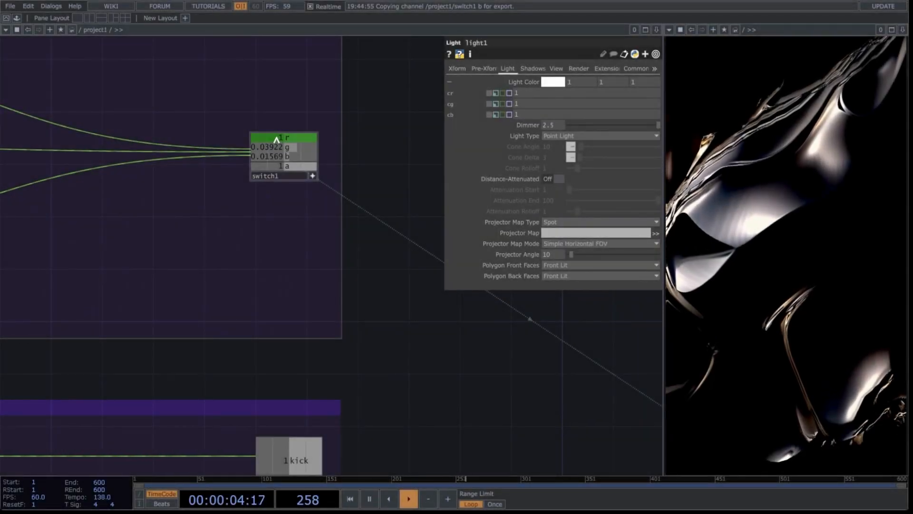
drag(276, 138, 536, 90)
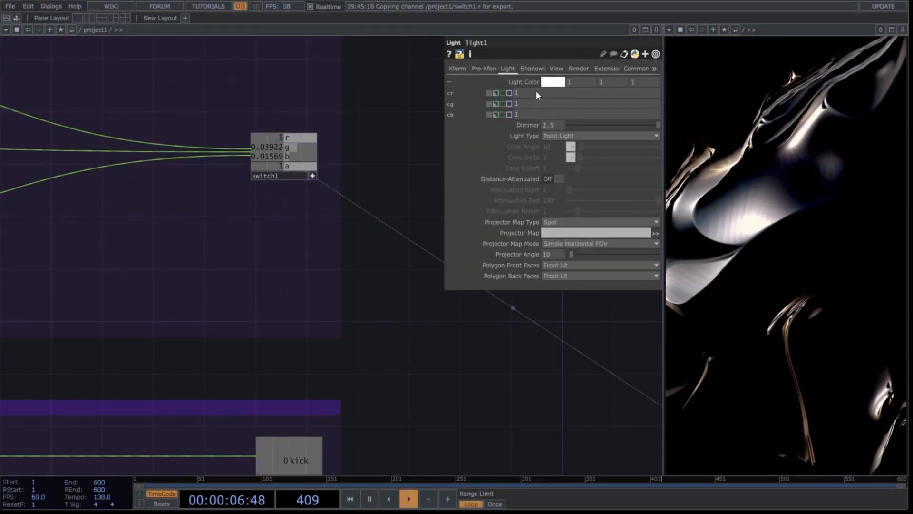
click(533, 86)
drag(270, 152, 534, 101)
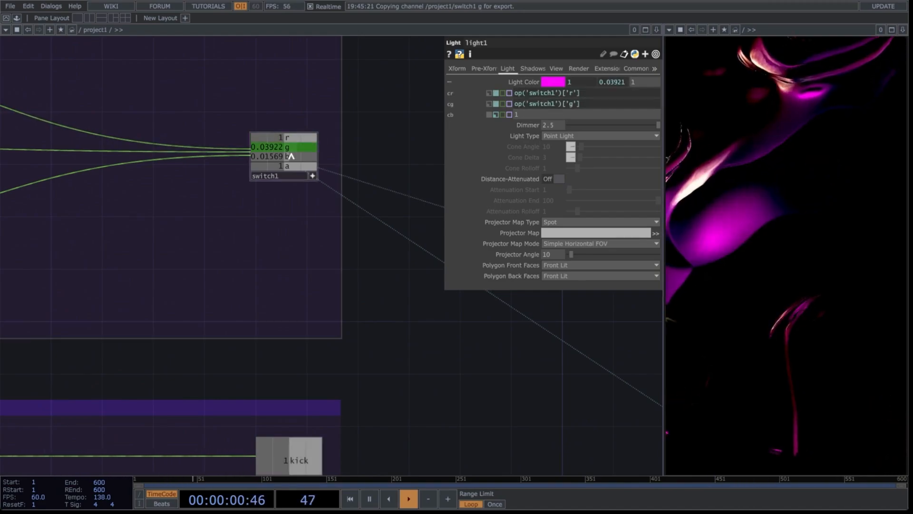
drag(272, 156, 537, 116)
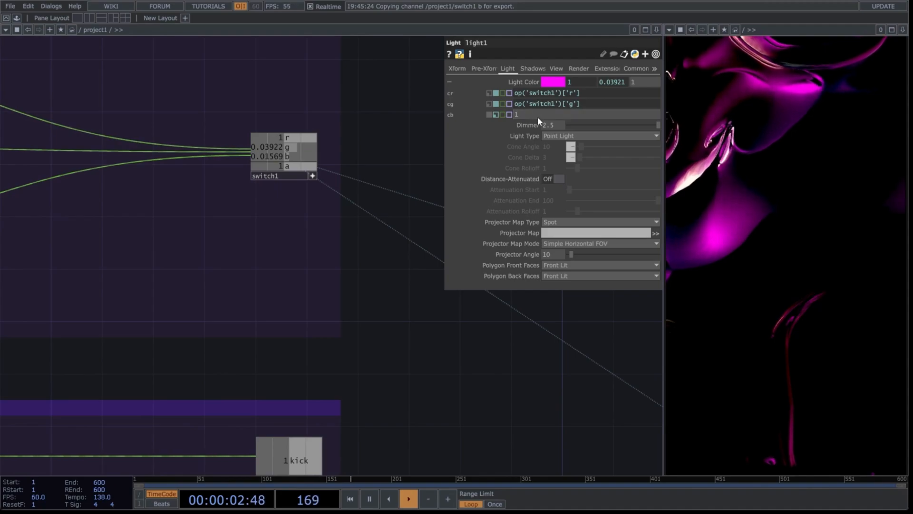
click(532, 111)
Step: Set switch1's Index to 2 and change color_picker_v3's color to yellow
scroll(362, 168, down, 3)
scroll(361, 167, down, 2)
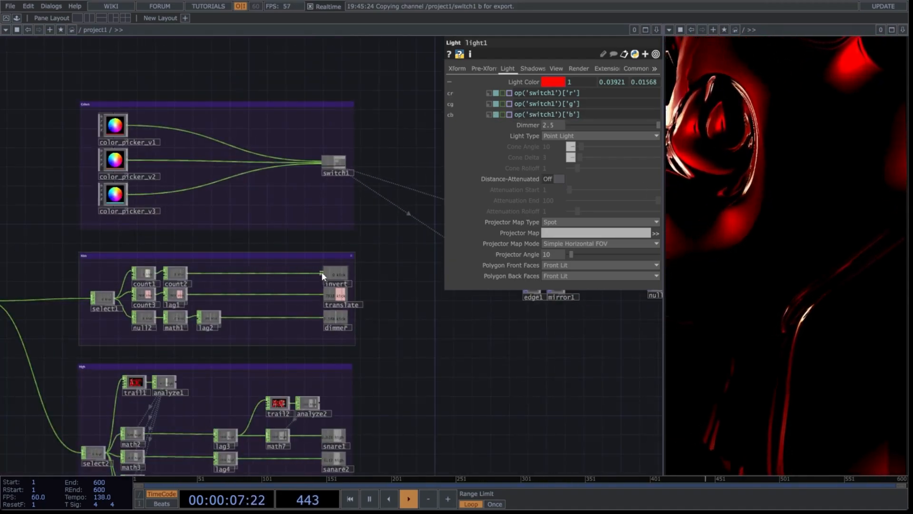
scroll(383, 278, up, 2)
click(350, 138)
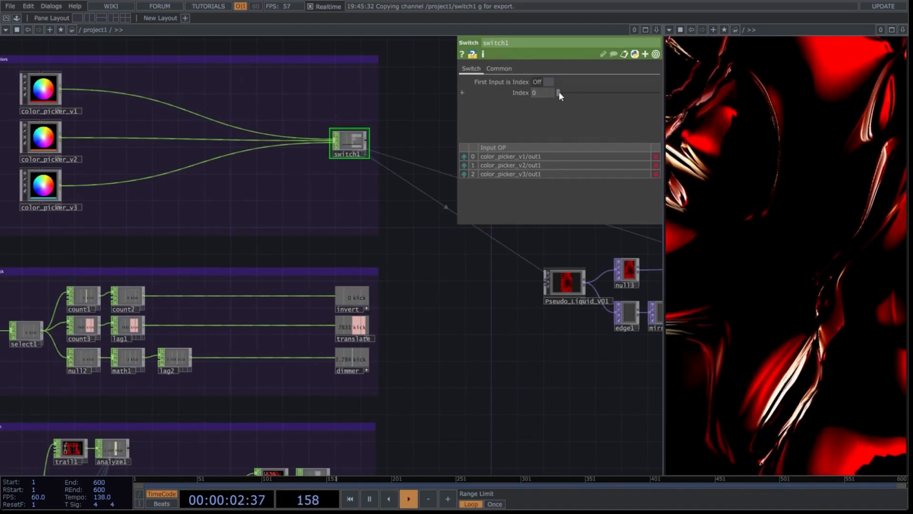
drag(558, 92, 575, 89)
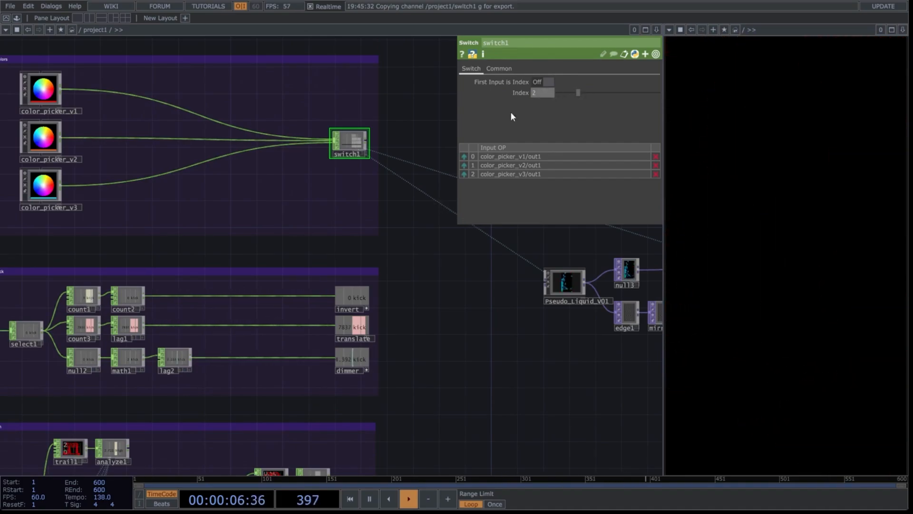
click(65, 209)
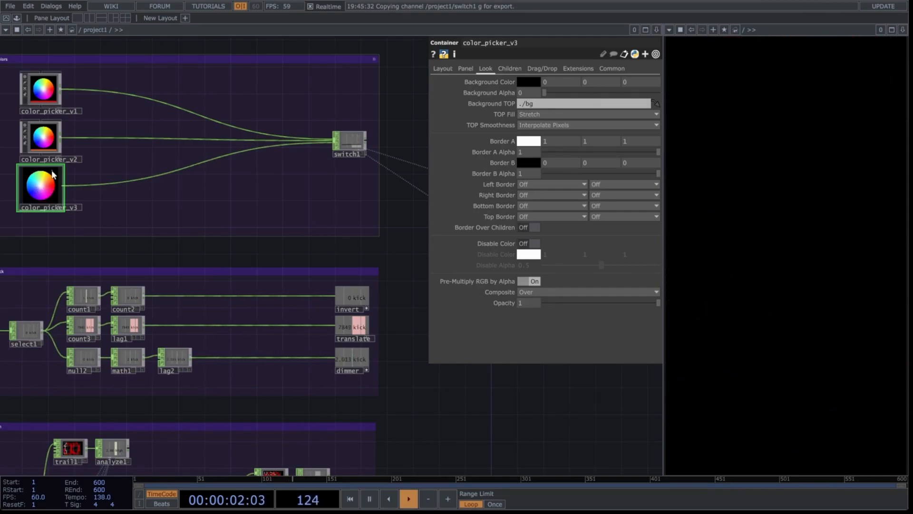
click(43, 178)
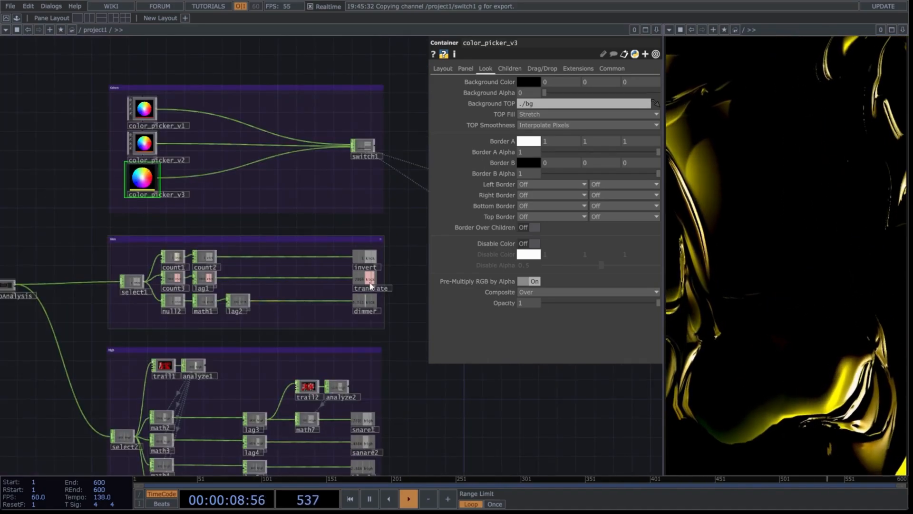
Step: Duplicate the count1, count2 and invert chain as a new branch of select1 and extend the Kick annotation around it
scroll(365, 287, up, 4)
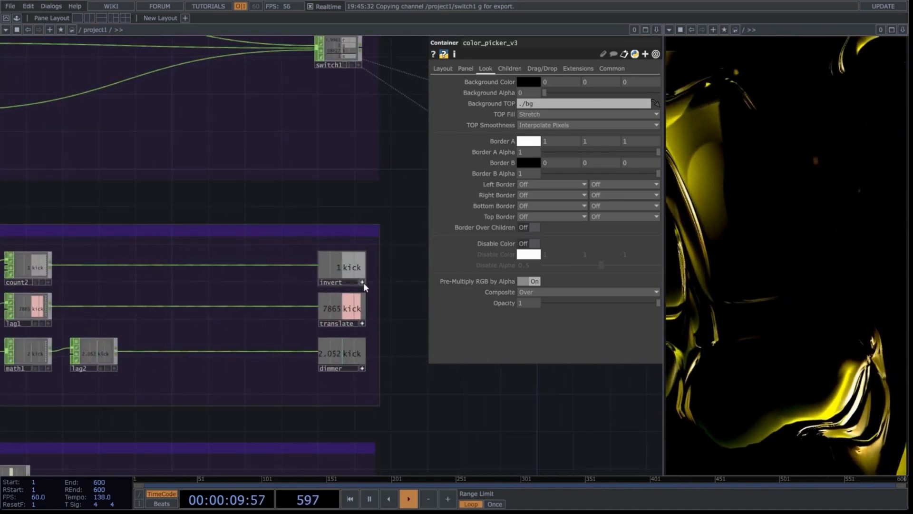
scroll(400, 252, down, 4)
click(369, 260)
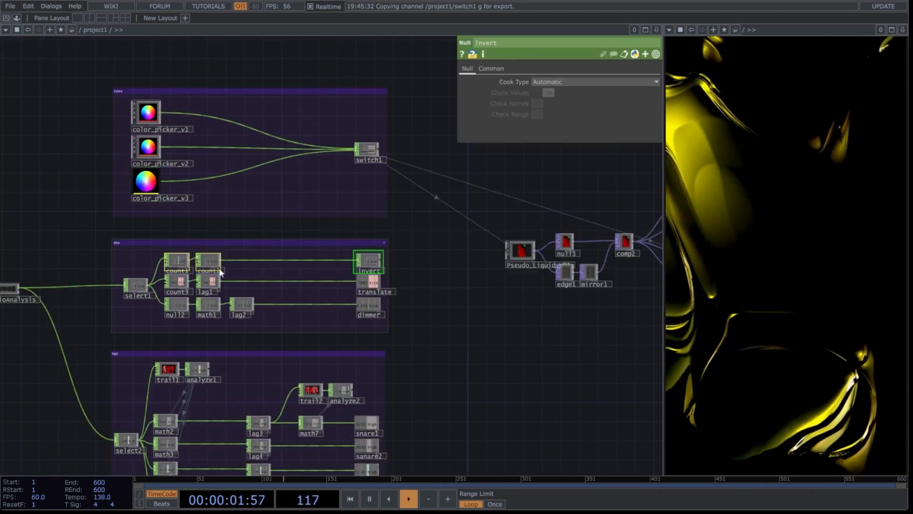
scroll(209, 269, up, 4)
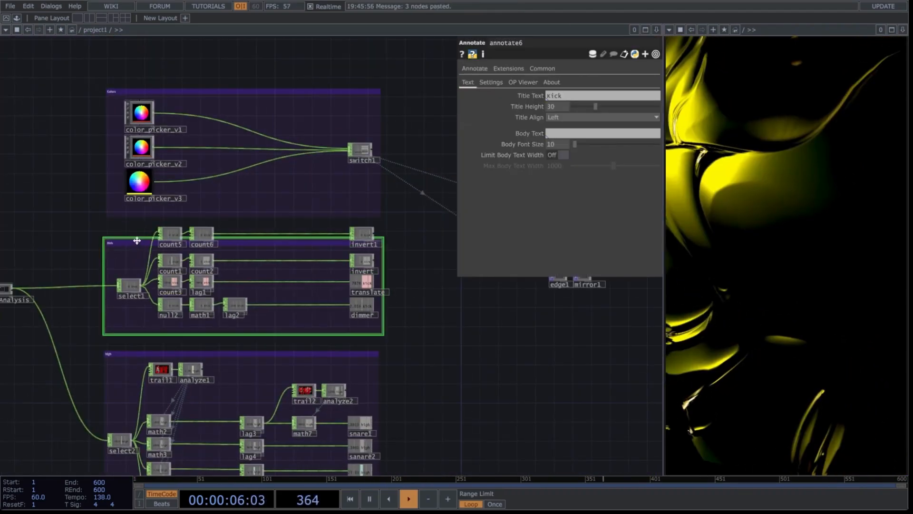
drag(137, 240, 137, 221)
scroll(415, 241, up, 3)
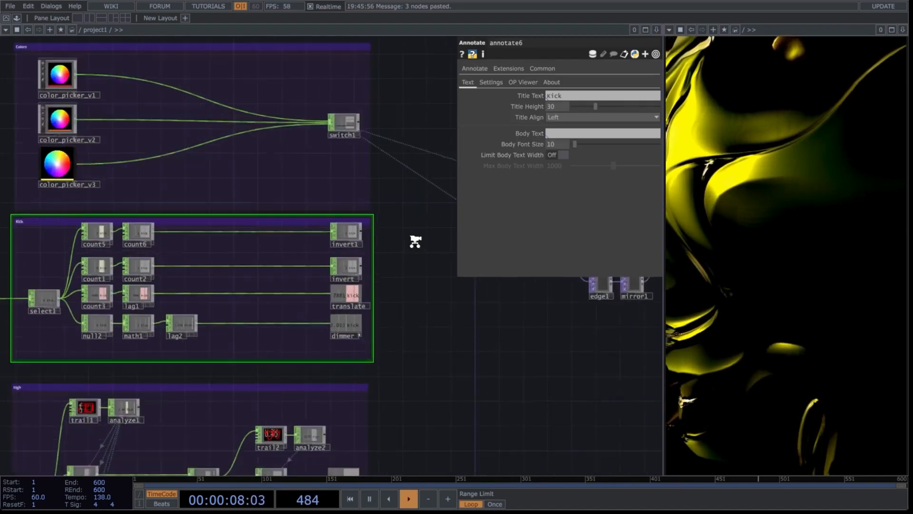
Step: Set count6's Limit Maximum to 2 and rename the duplicated invert1 null in the new Kick branch to selectcolors
scroll(416, 241, up, 3)
click(123, 266)
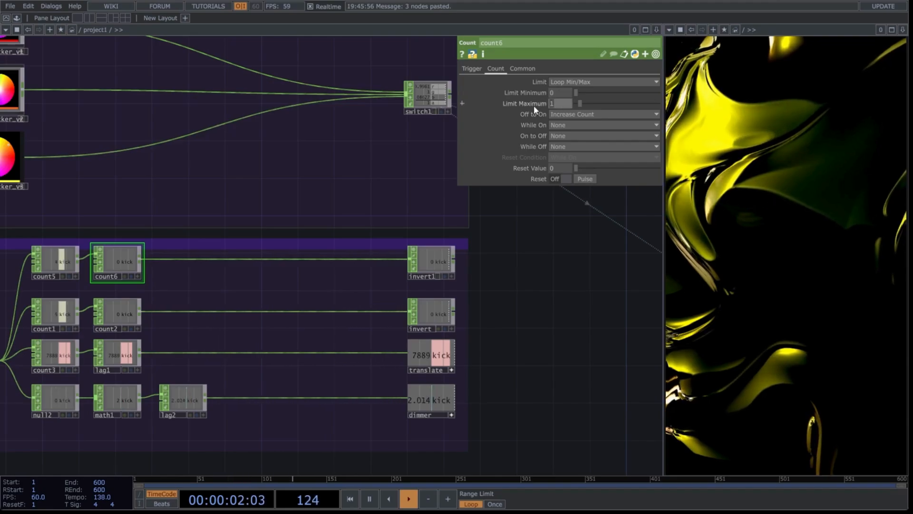
click(423, 94)
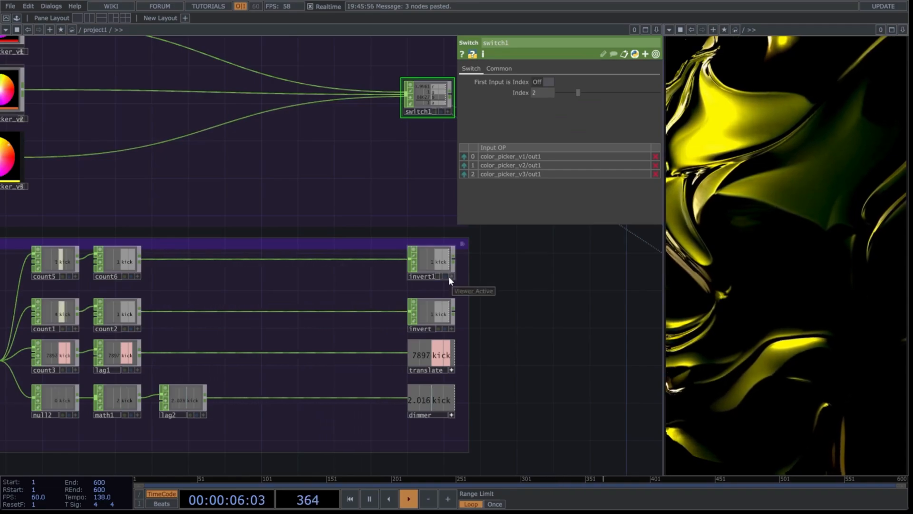
click(420, 276)
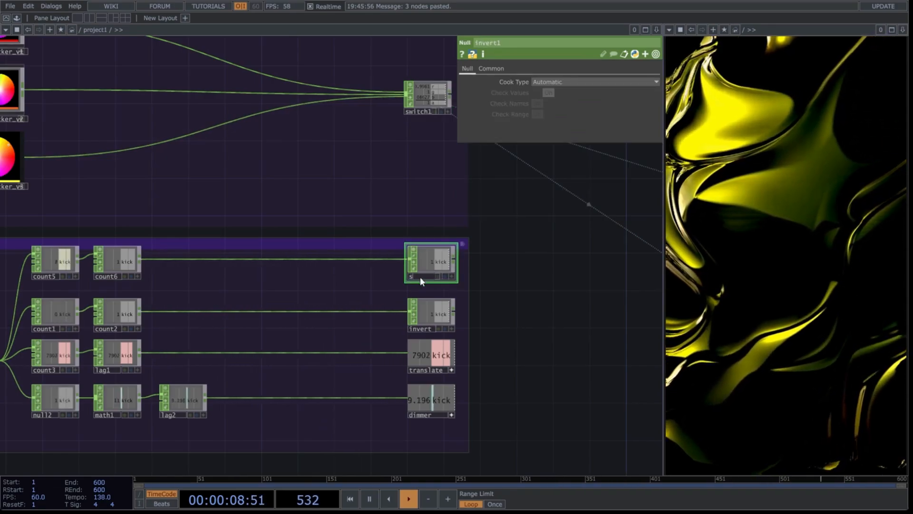
click(420, 277)
text(selec)
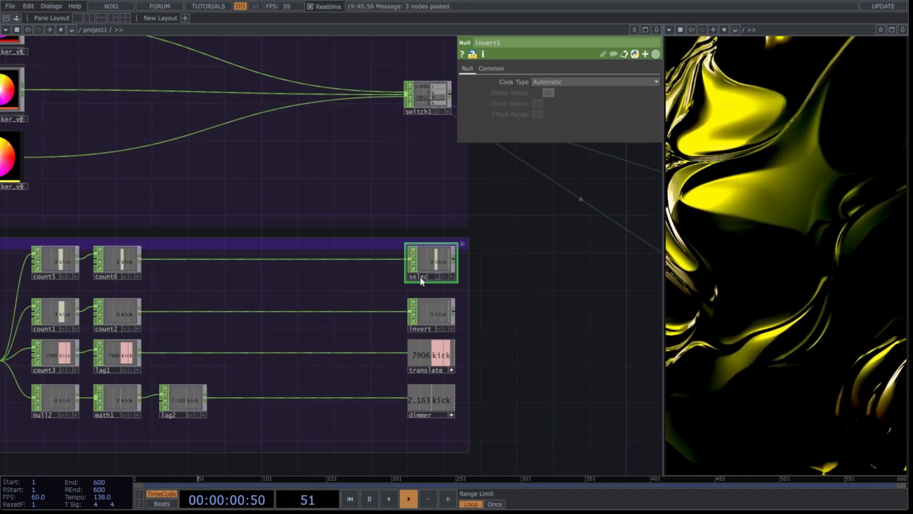
text(olors)
key(Return)
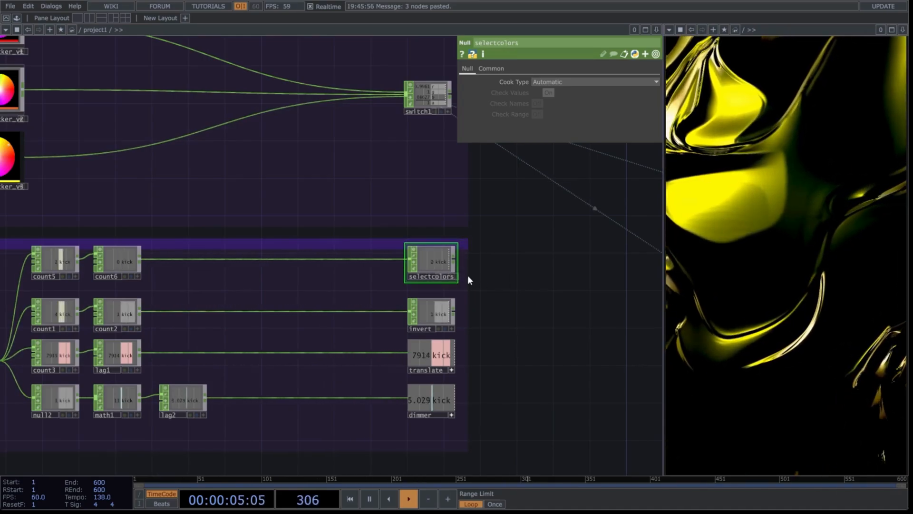
Step: Activate the selectcolors viewer and reference its kick channel in switch1's Index parameter
scroll(451, 304, up, 3)
scroll(464, 299, down, 3)
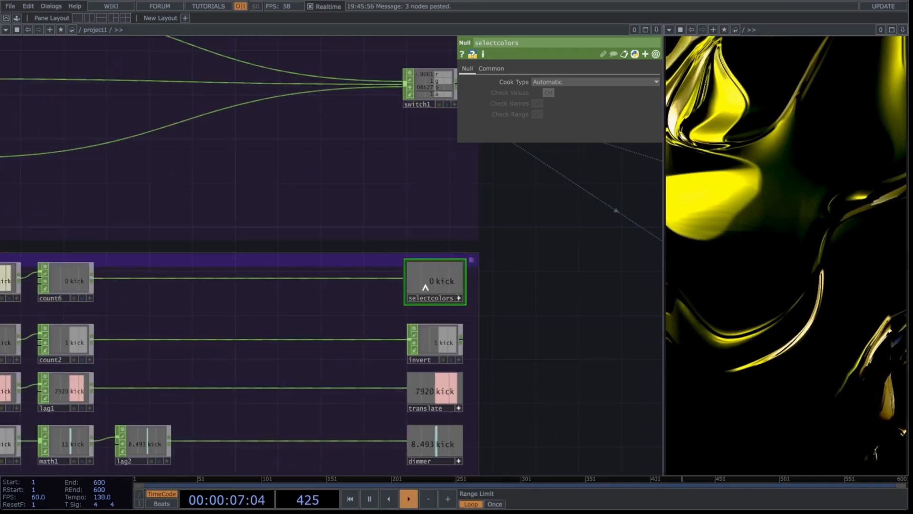
click(428, 88)
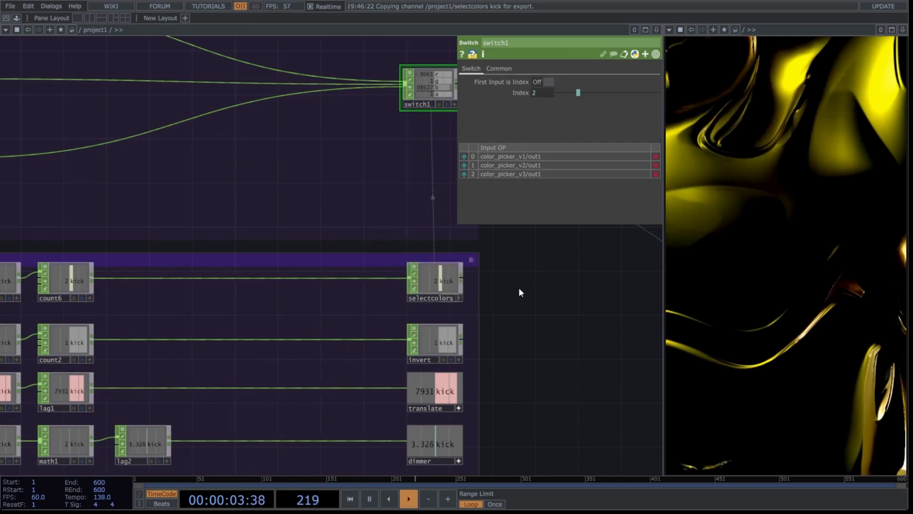
Step: Activate the invert null's viewer and reference its kick channel in the Invert parameter of Pseudo_Liquid_V01's Level settings
scroll(519, 291, down, 5)
drag(546, 315, 415, 224)
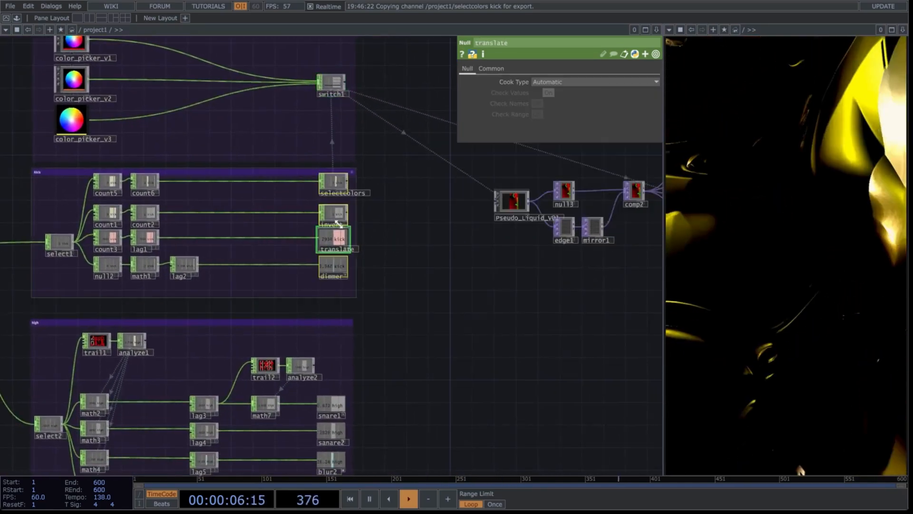
scroll(355, 214, up, 5)
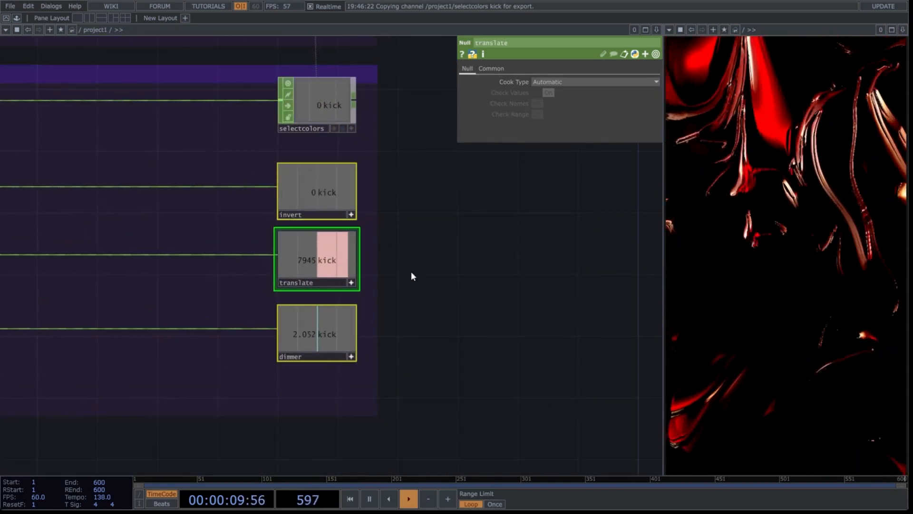
scroll(412, 271, down, 5)
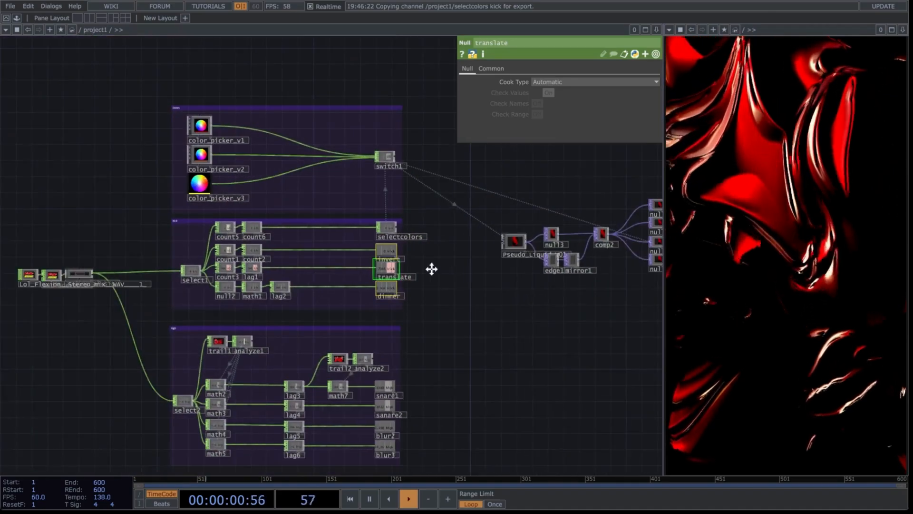
drag(431, 269, 425, 306)
scroll(398, 259, up, 3)
click(545, 224)
click(604, 82)
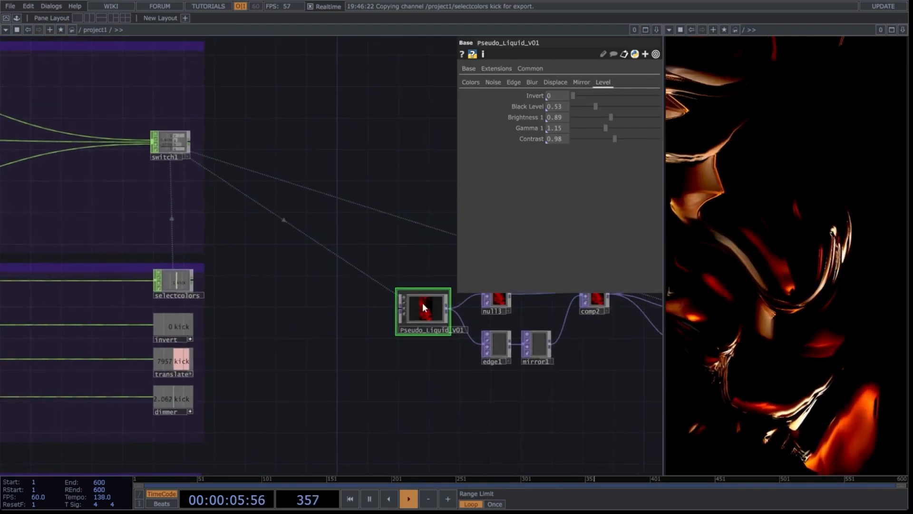
right_click(541, 89)
click(552, 88)
Step: Set Pseudo_Liquid_V01's Noise 1 Translate to the expression op('translate')['kick'] + absTime.seconds/15
drag(237, 355, 332, 347)
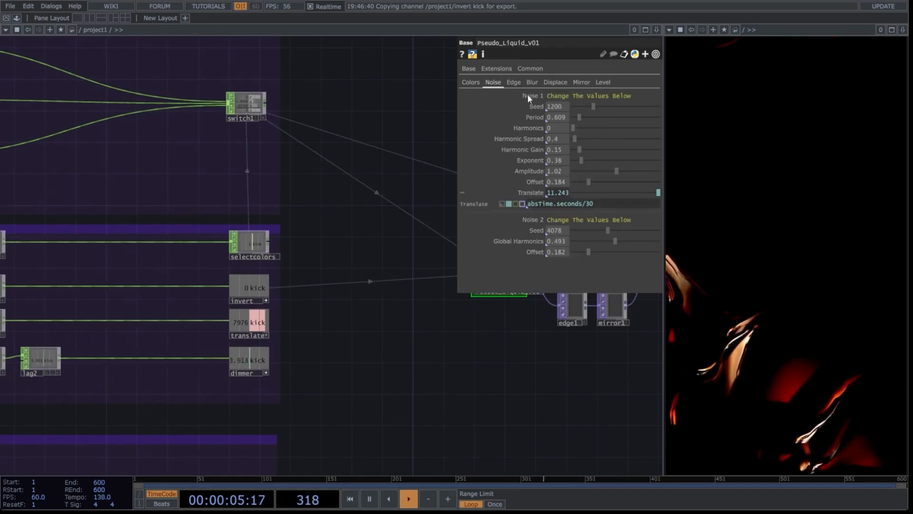
click(508, 204)
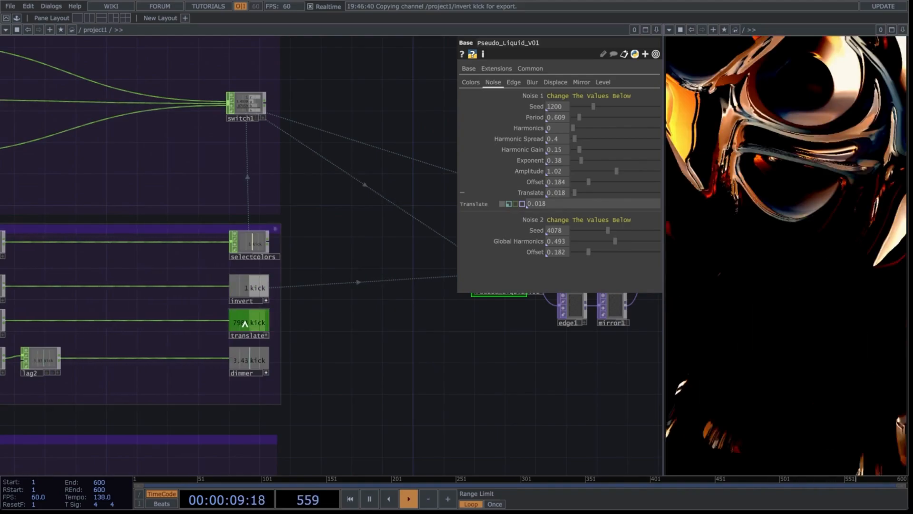
drag(247, 322, 483, 240)
drag(474, 204, 478, 204)
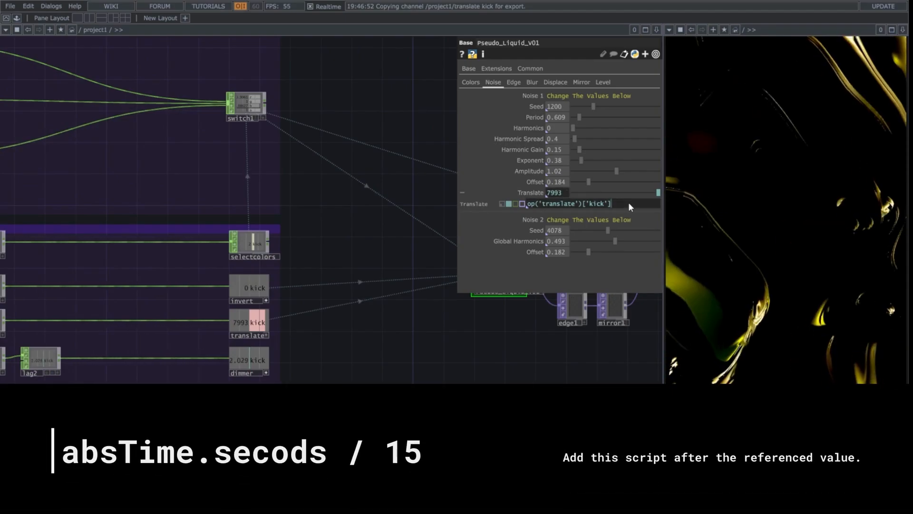
text(+ absTime)
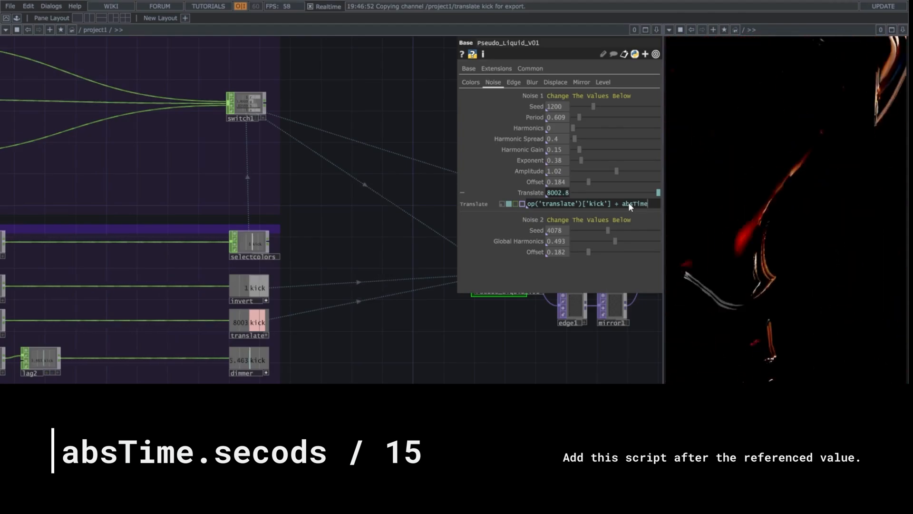
text(.seconds)
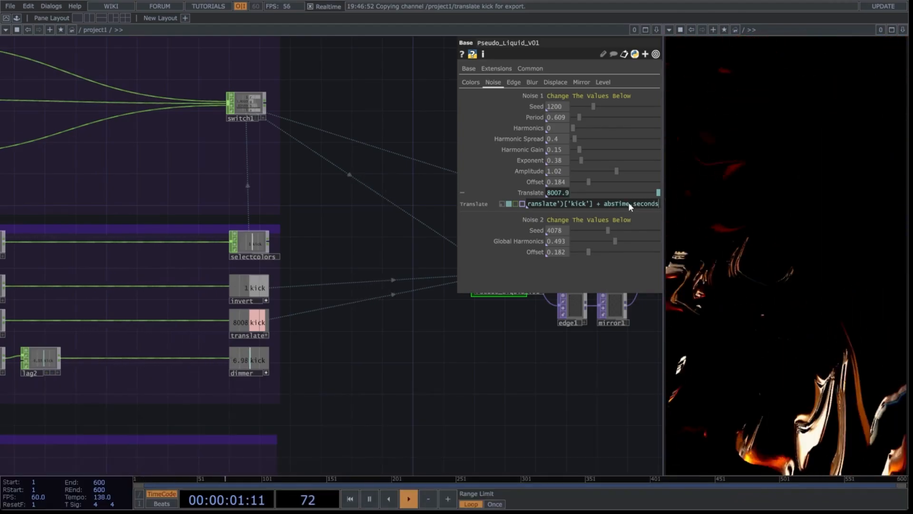
key(Return)
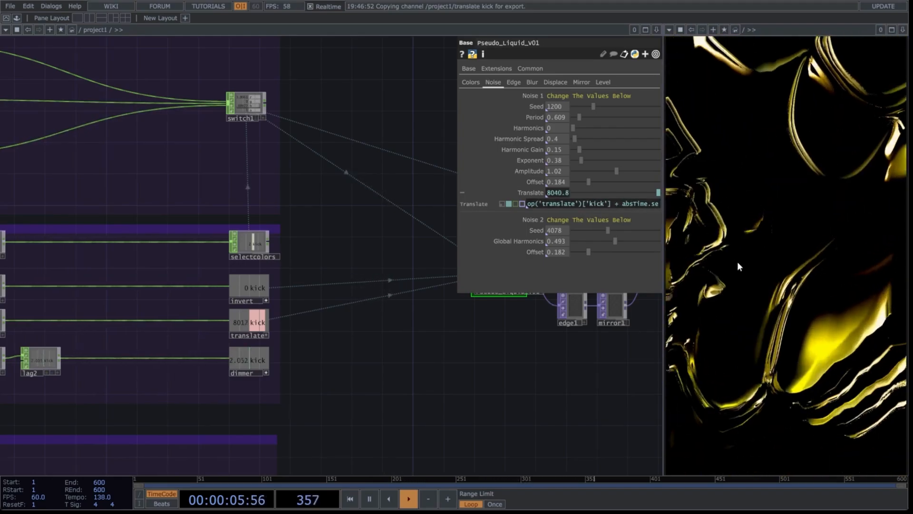
Step: Test higher Dimmer values of 1 and 10 on light2, and reference the dimmer null's kick channel in that parameter
scroll(361, 232, down, 2)
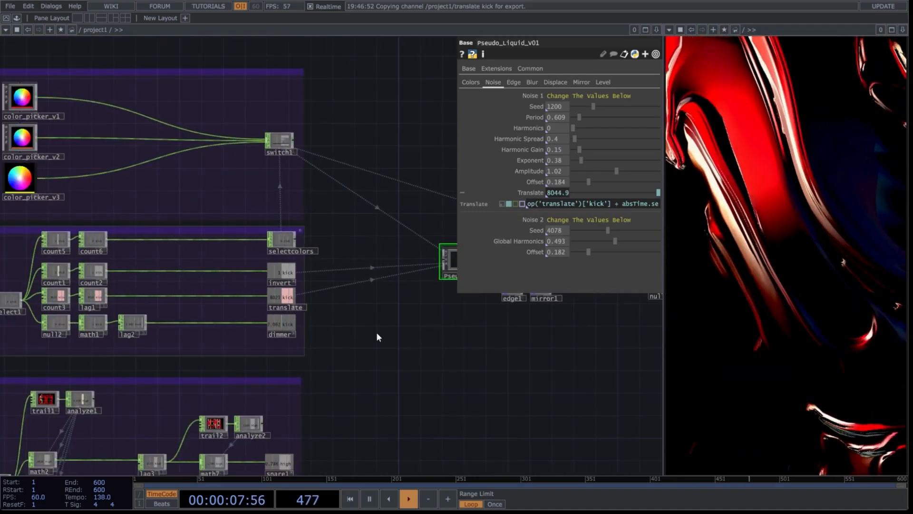
drag(377, 337, 339, 306)
scroll(333, 304, up, 2)
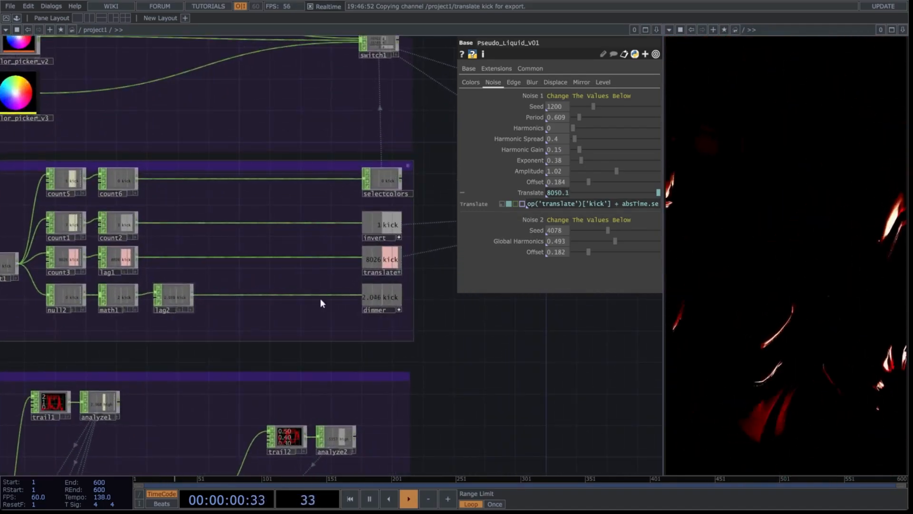
drag(519, 339, 277, 265)
scroll(322, 279, down, 3)
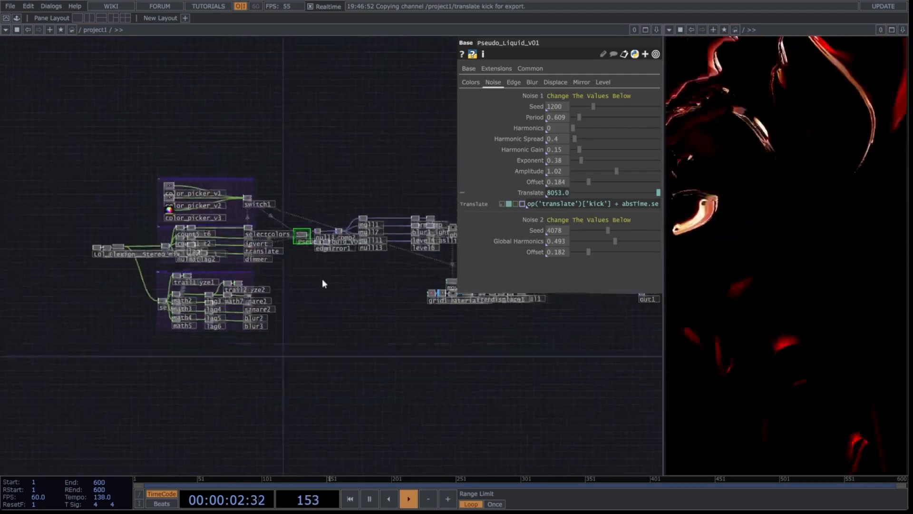
scroll(357, 278, up, 4)
click(437, 275)
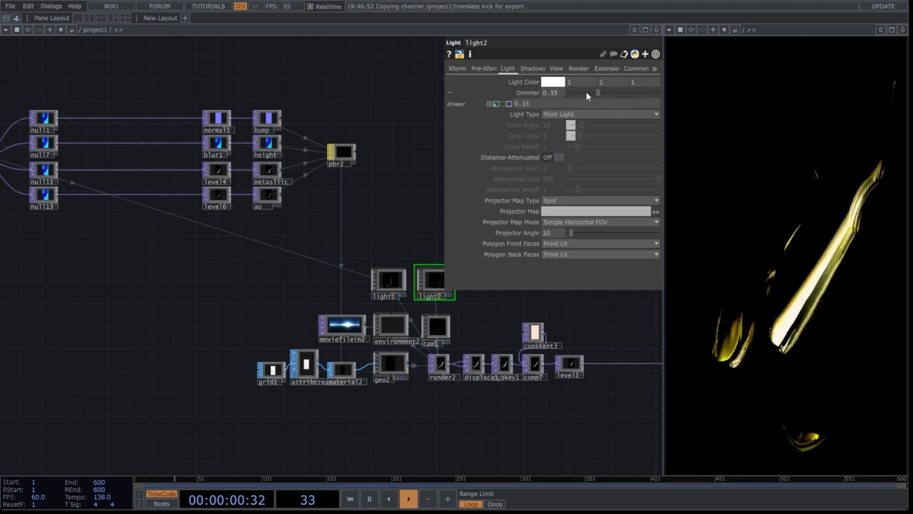
drag(586, 92, 659, 90)
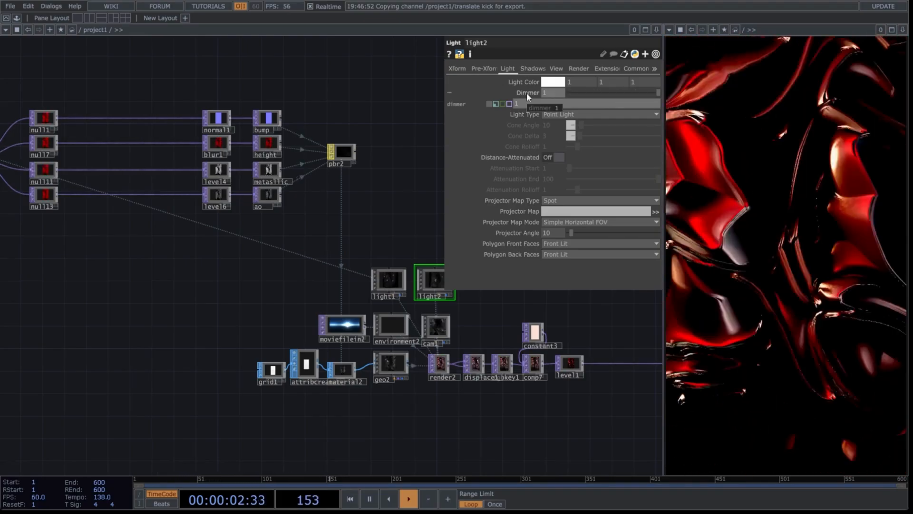
scroll(408, 179, down, 5)
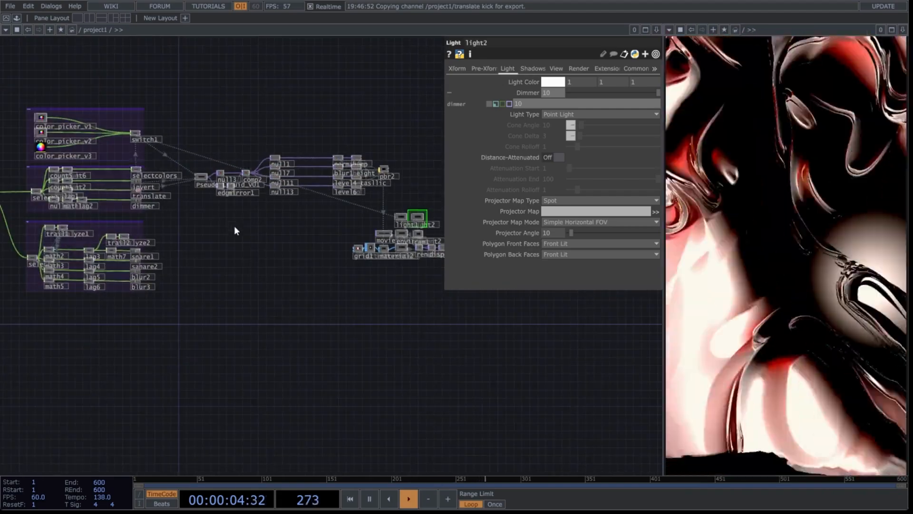
scroll(229, 207, up, 8)
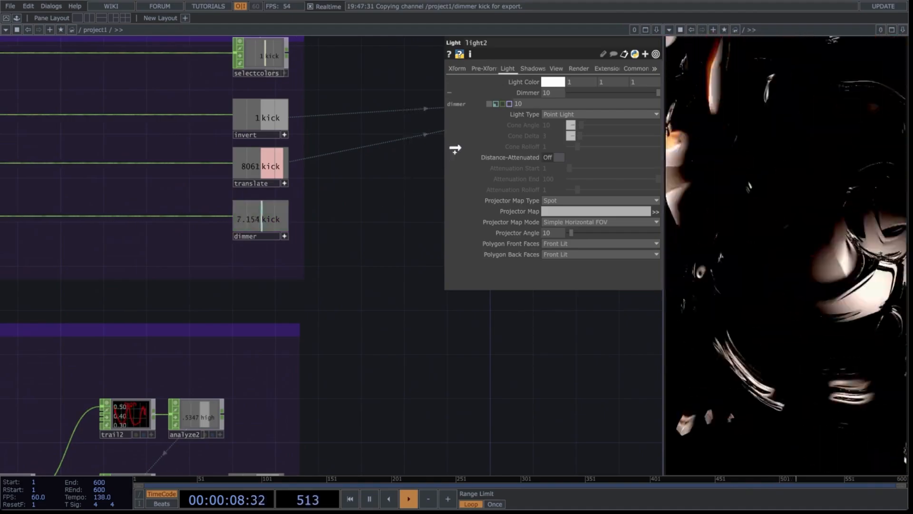
drag(455, 148, 533, 90)
Step: Set the upper To Range value of math1 in the Kick dimmer branch to 5
scroll(409, 187, down, 8)
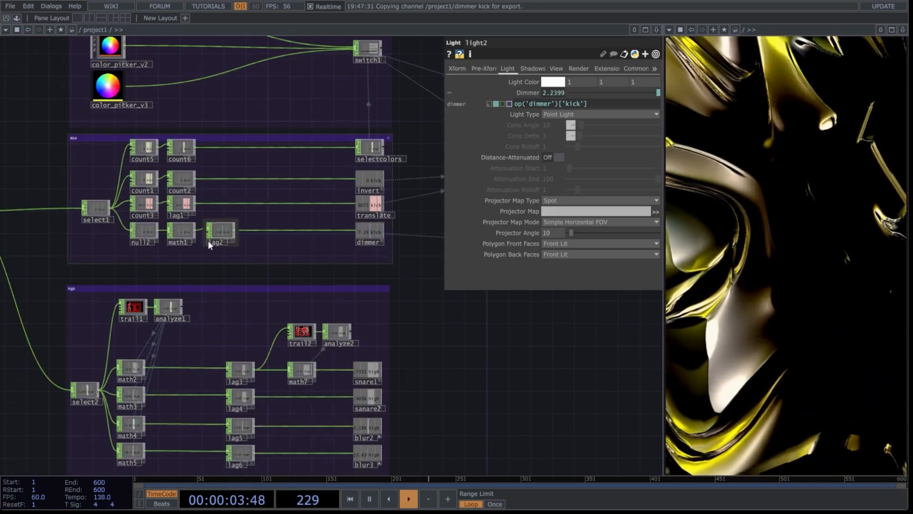
scroll(208, 243, up, 6)
click(150, 202)
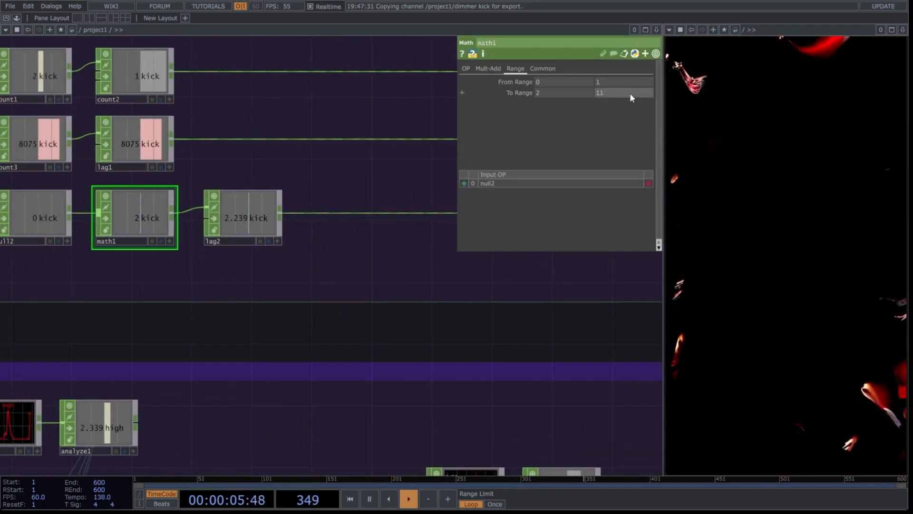
drag(630, 93, 581, 95)
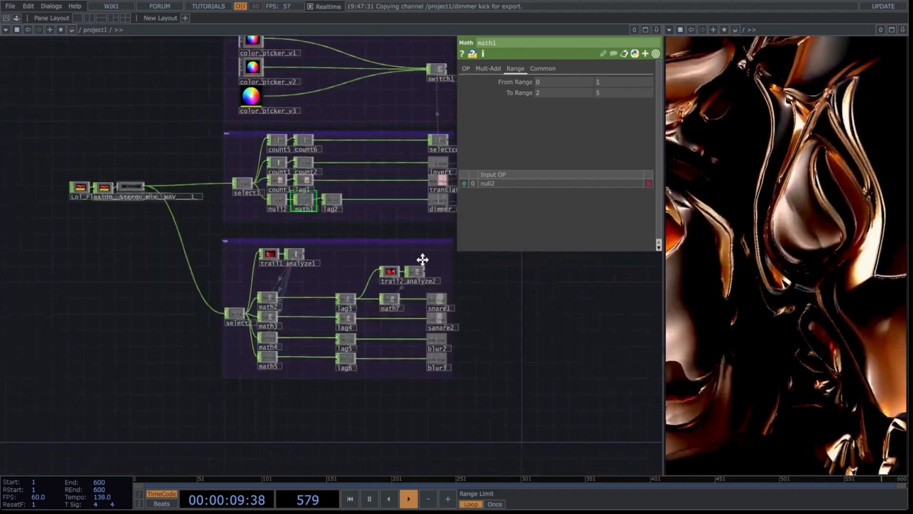
Step: Reference snare1's high channel in the Noise 1 Period parameter of Pseudo_Liquid_V01
drag(423, 261, 338, 232)
scroll(338, 233, up, 3)
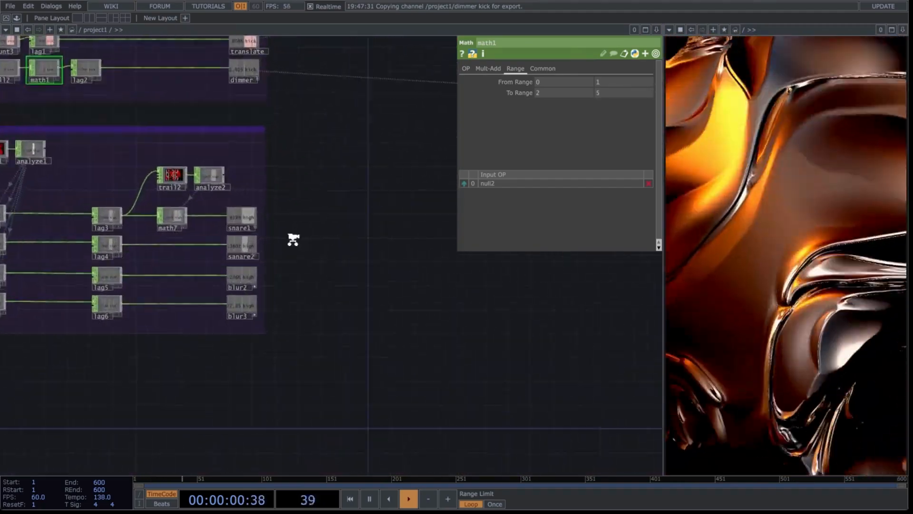
scroll(294, 239, up, 2)
drag(273, 183, 320, 300)
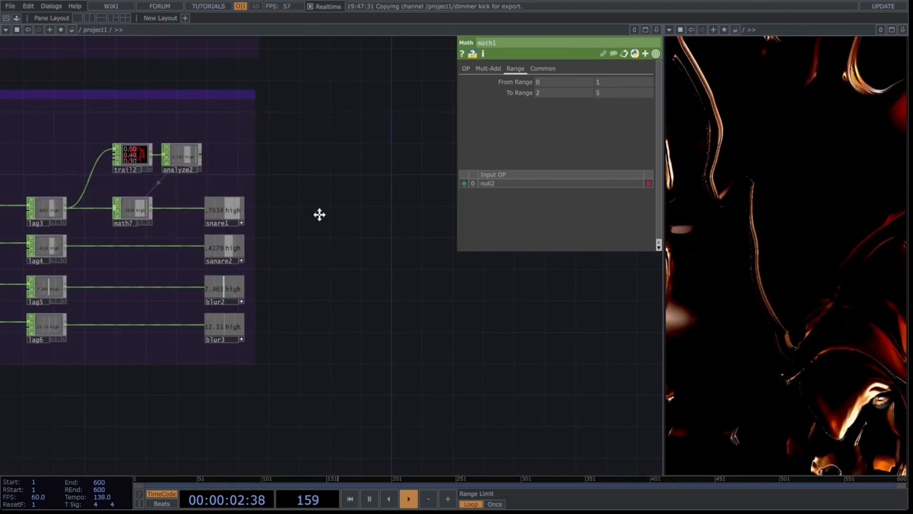
drag(319, 214, 319, 274)
scroll(313, 221, down, 3)
drag(315, 207, 292, 263)
click(367, 163)
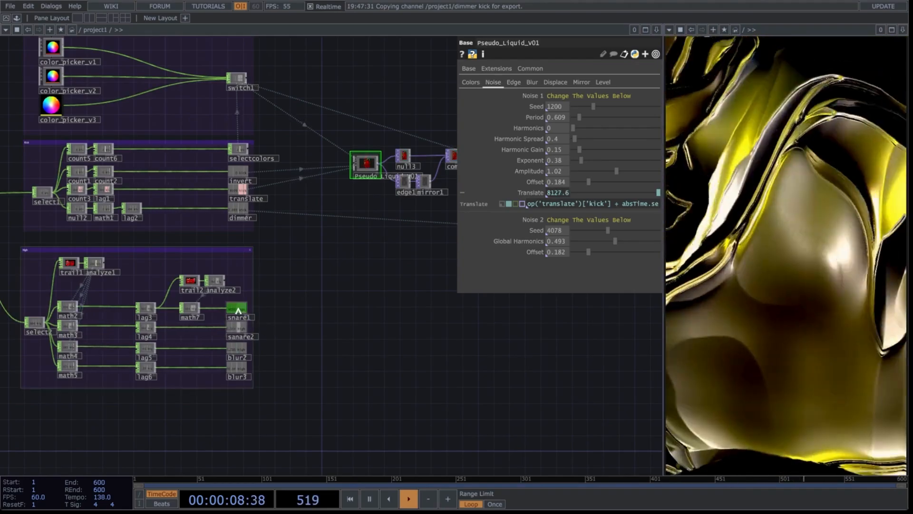
drag(238, 311, 519, 128)
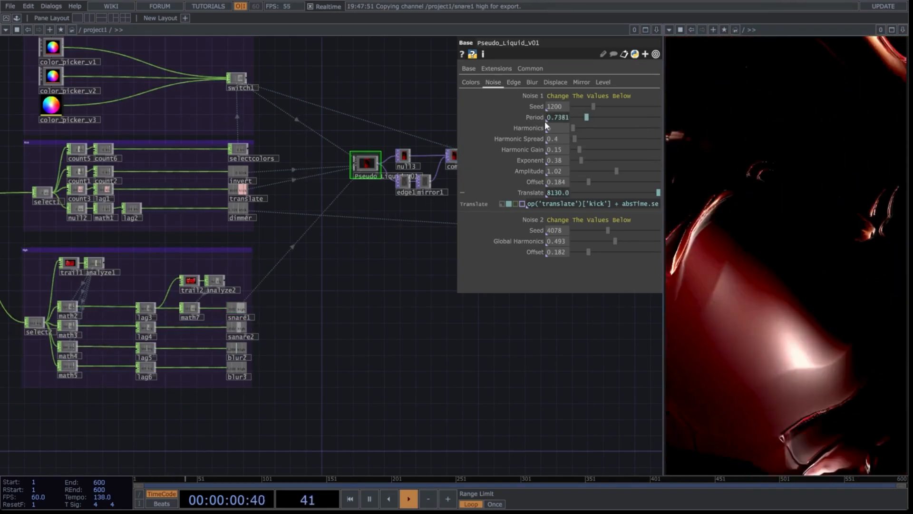
Step: Reference sanare2's high channel in the UV Weight 2 parameter of Pseudo_Liquid_V01's Displace settings
scroll(221, 347, up, 5)
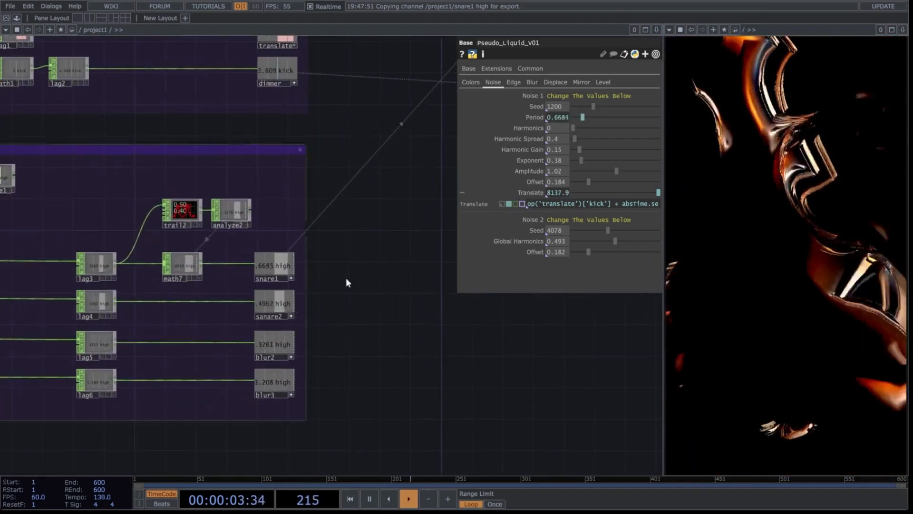
click(556, 82)
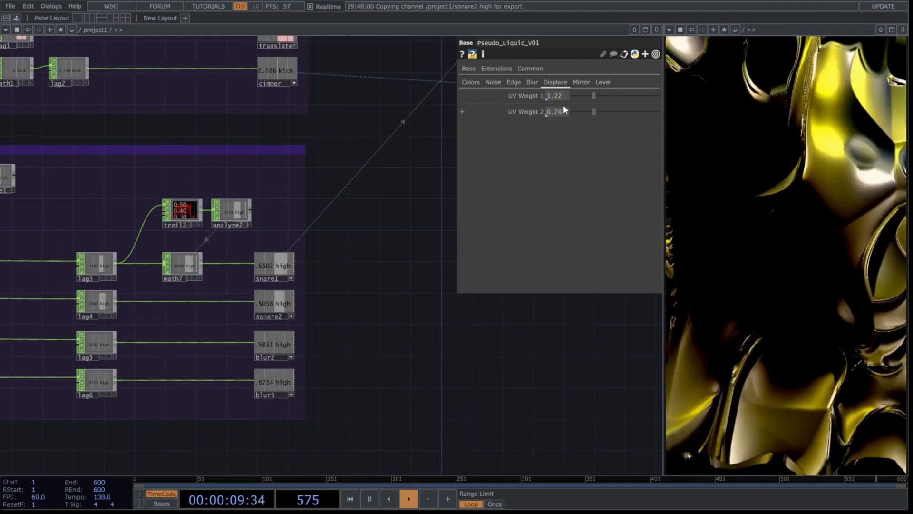
click(563, 106)
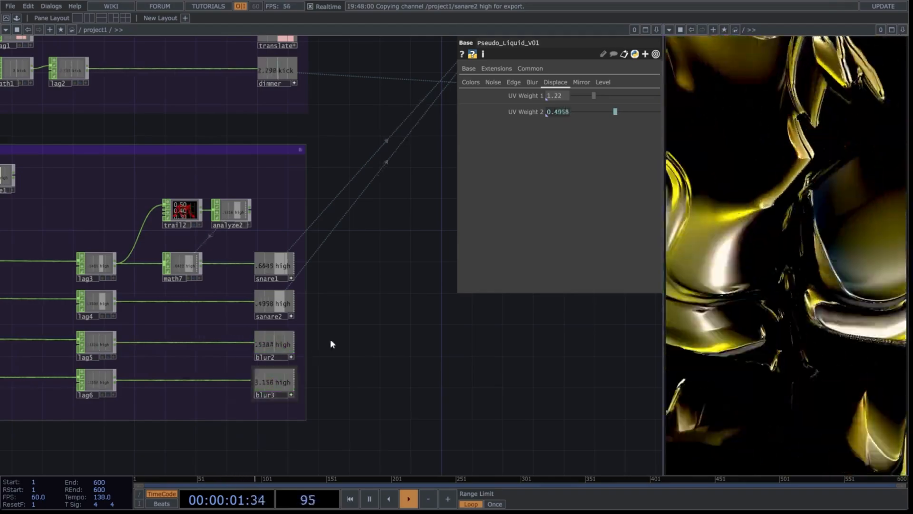
Step: Reference blur2's high channel in Pre-Shrink 2 and blur3's high channel in Filter Size 2 of Pseudo_Liquid_V01's Blur settings
drag(306, 314, 240, 327)
click(539, 81)
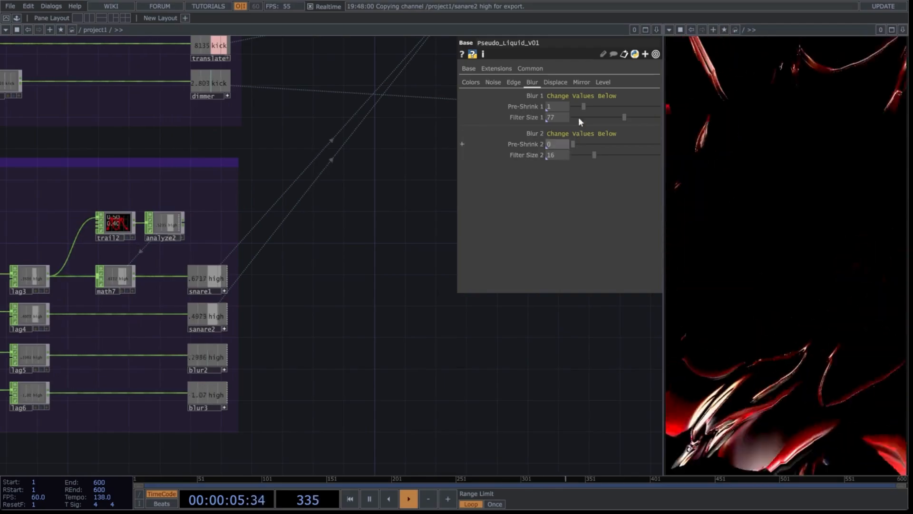
drag(217, 357, 556, 144)
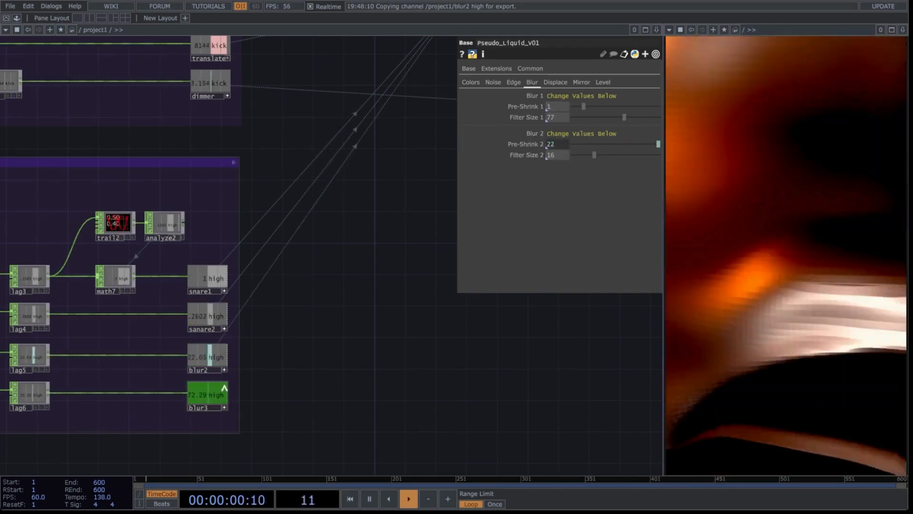
drag(207, 394, 555, 156)
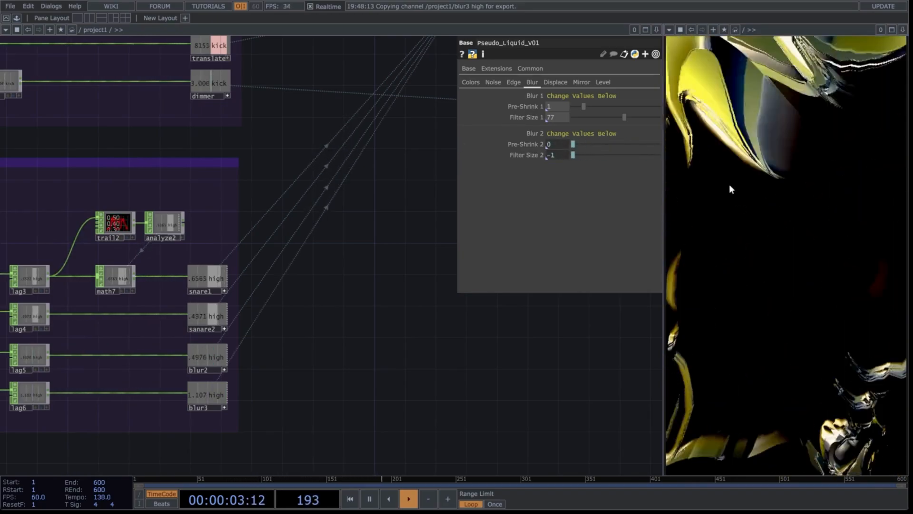
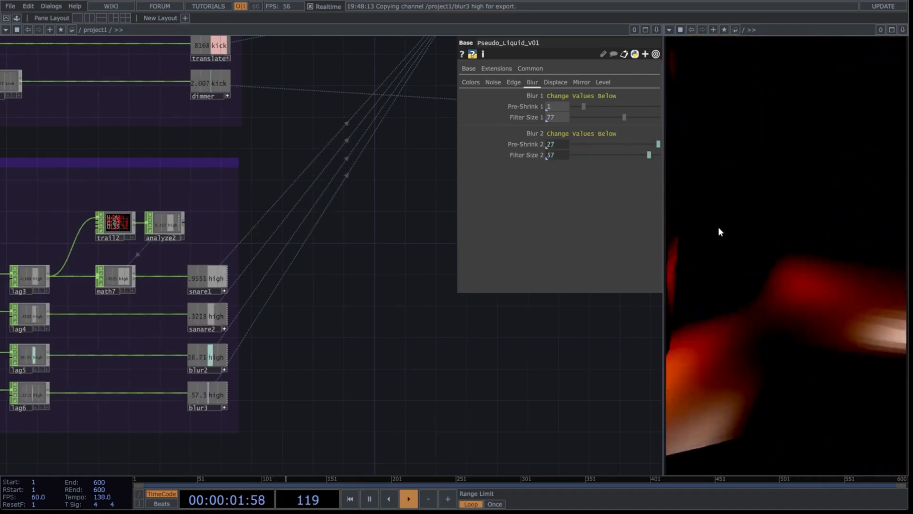
Step: Set the output channels of beat1 in the Beat Music group to Beat only, with Ramp, Pulse, Count and Bar off
scroll(522, 312, down, 3)
middle_drag(521, 312, 423, 344)
drag(422, 344, 109, 357)
scroll(222, 322, down, 2)
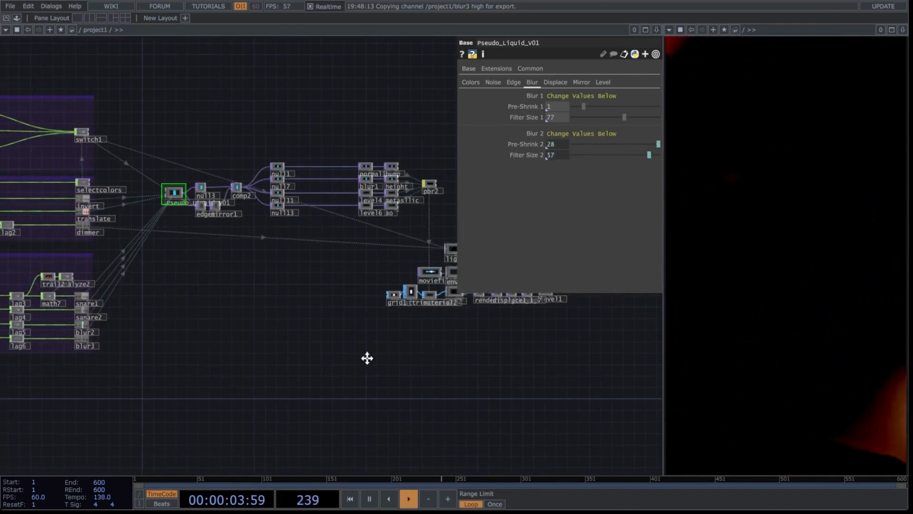
drag(367, 357, 69, 345)
drag(341, 340, 281, 339)
scroll(336, 209, up, 4)
right_drag(62, 103, 452, 295)
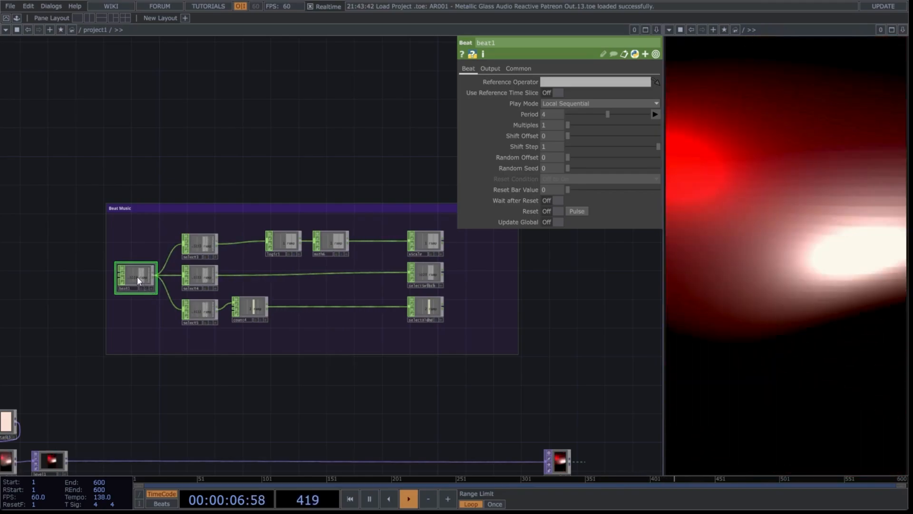
scroll(137, 276, up, 2)
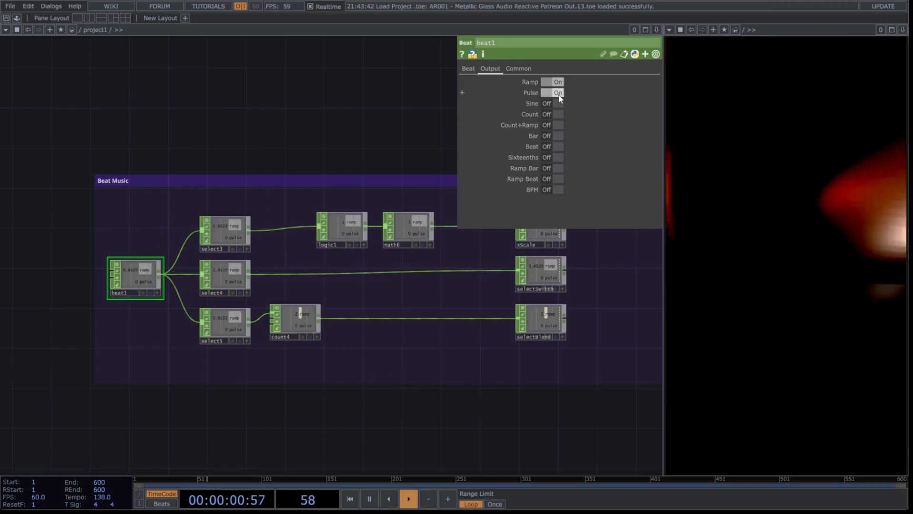
click(553, 136)
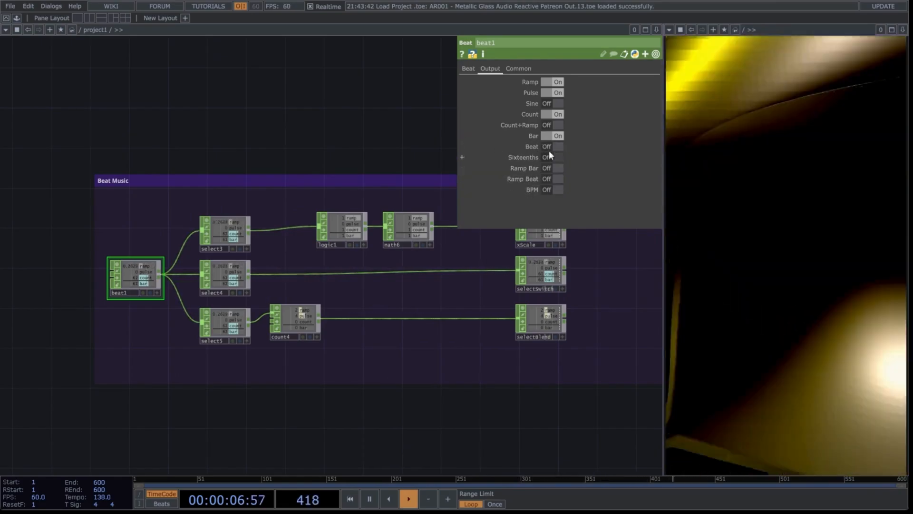
click(552, 146)
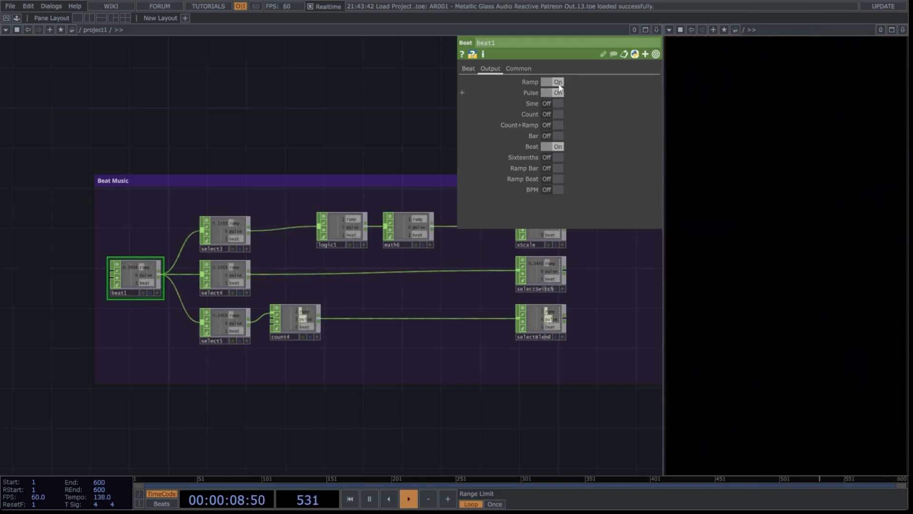
Step: Set the lower To Range value of math6 in the Beat Music group to 100
scroll(381, 387, down, 2)
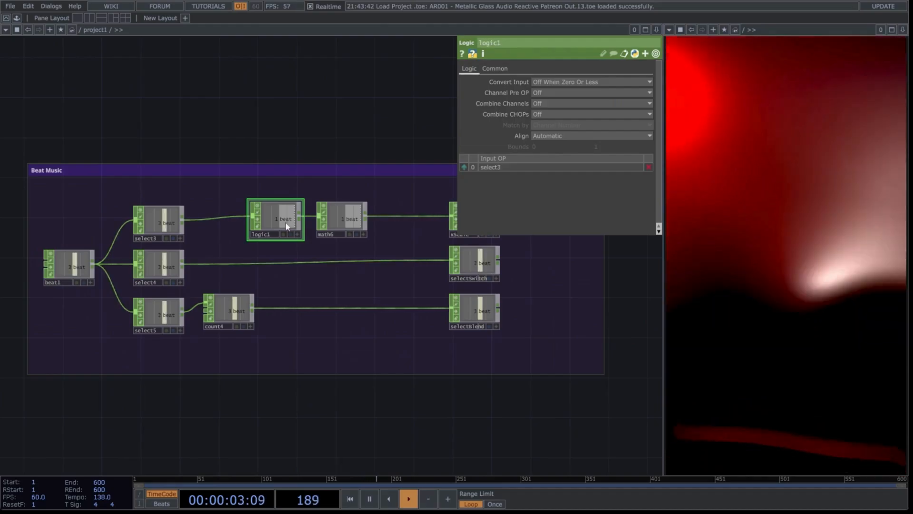
click(341, 216)
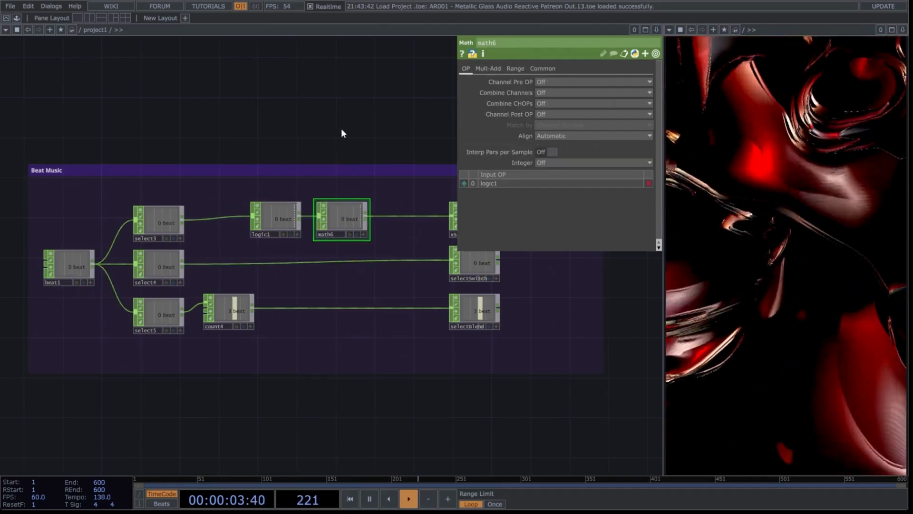
drag(341, 133, 317, 141)
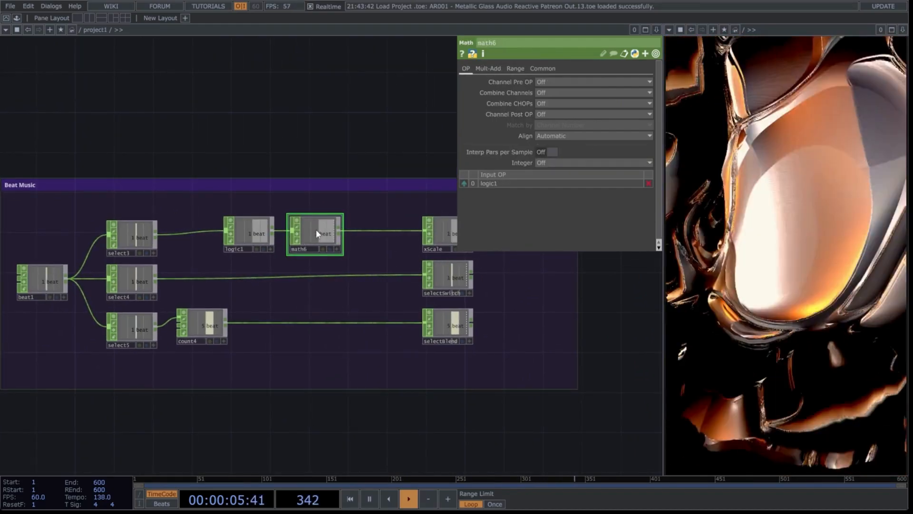
click(517, 69)
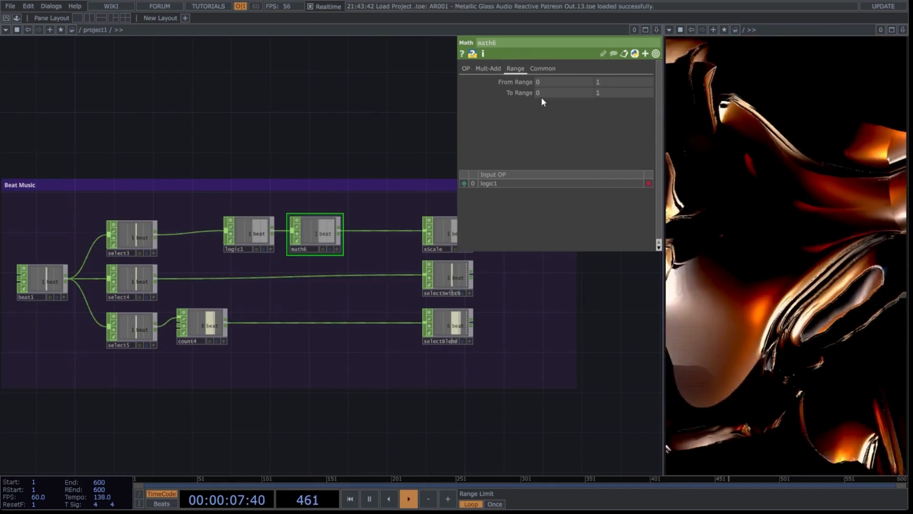
text(100)
key(Return)
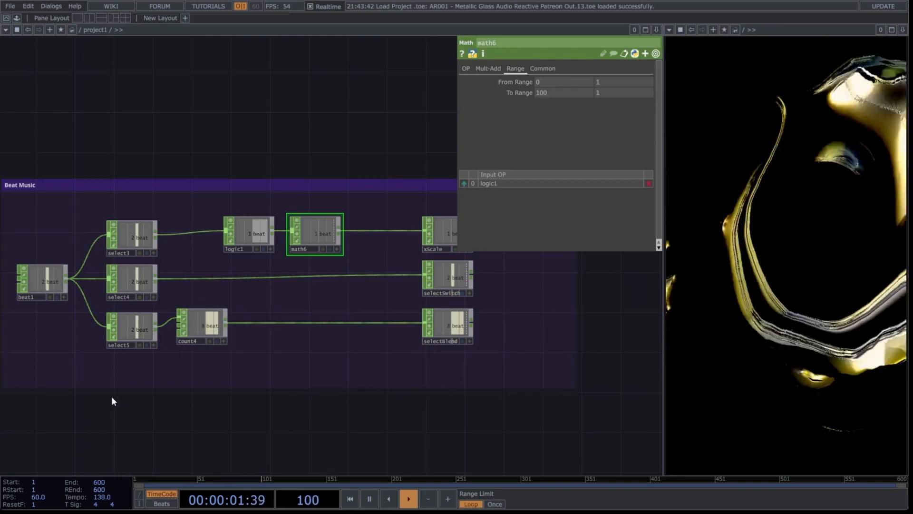
Step: Set count4's Limit to Loop Min/Max with a Limit Maximum of 20
click(202, 323)
click(496, 69)
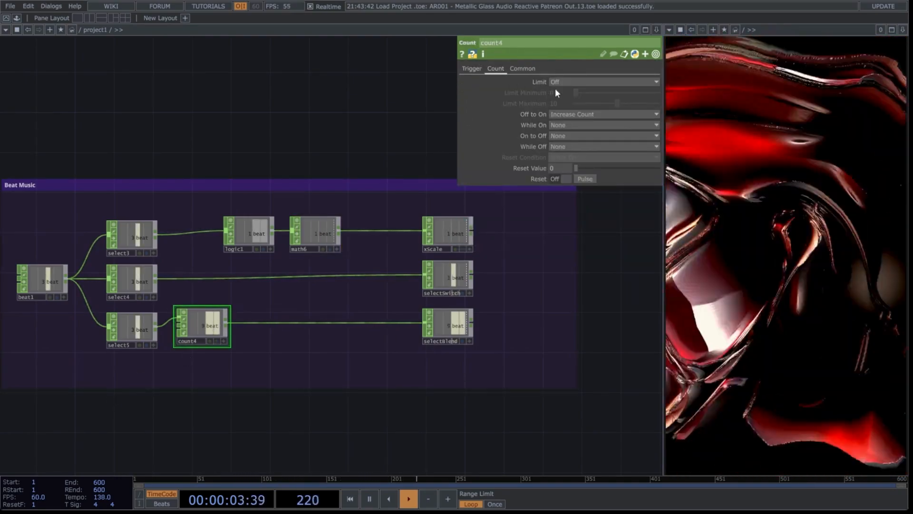
click(561, 82)
click(566, 100)
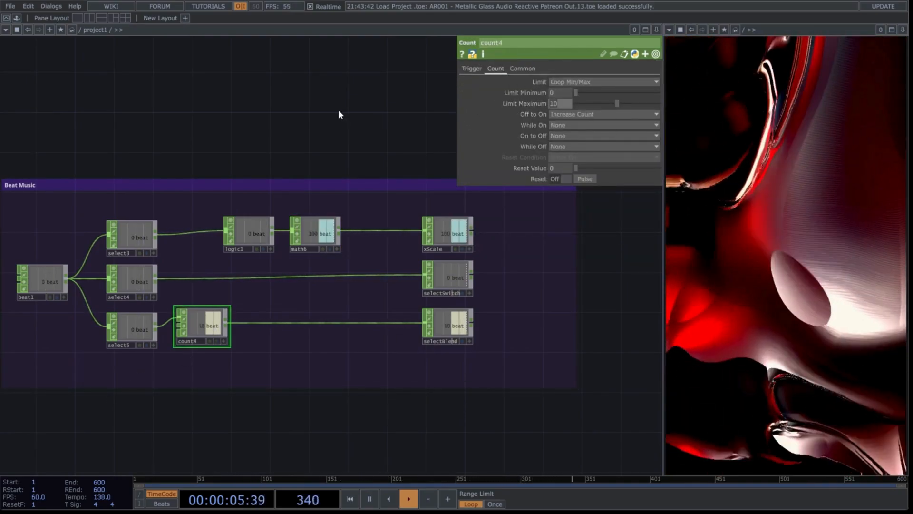
click(560, 103)
text(20)
key(Return)
Step: Insert an Edge TOP after level1 in the output chain and place it slightly above the main line
scroll(405, 121, down, 3)
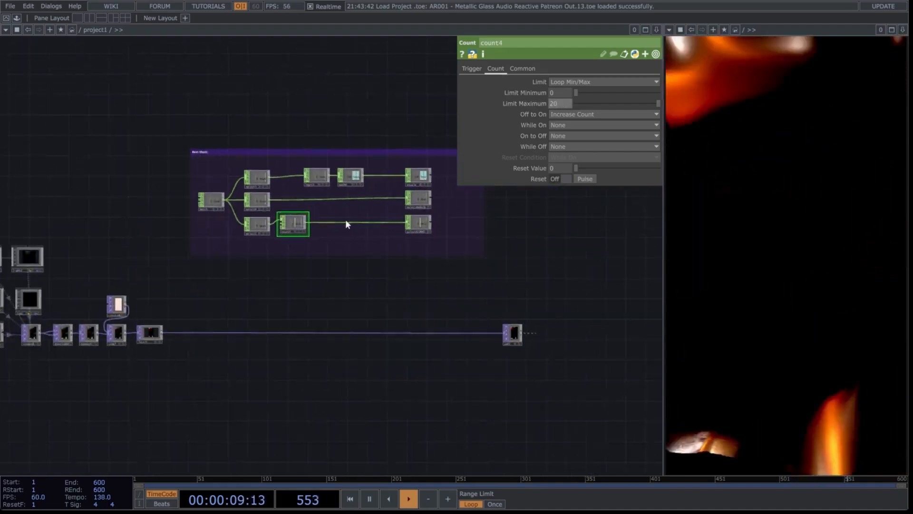
scroll(204, 269, up, 2)
drag(204, 270, 144, 310)
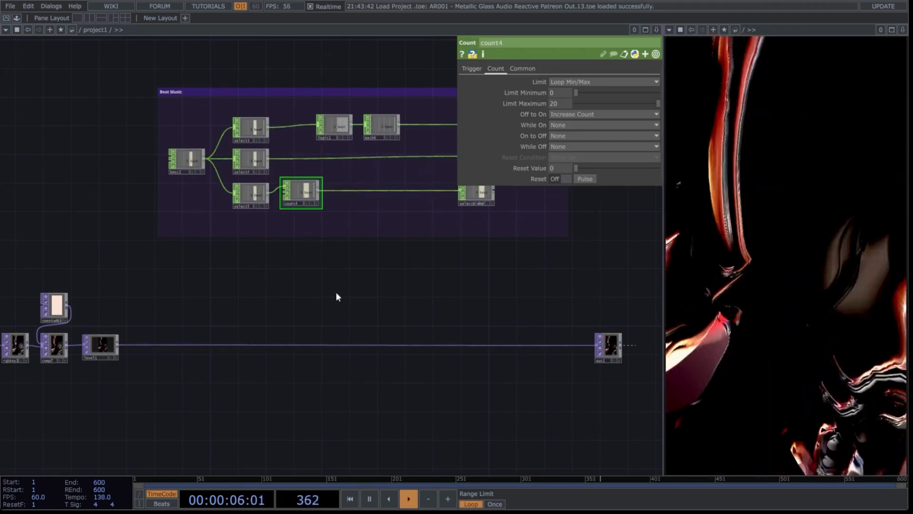
right_click(162, 343)
click(173, 335)
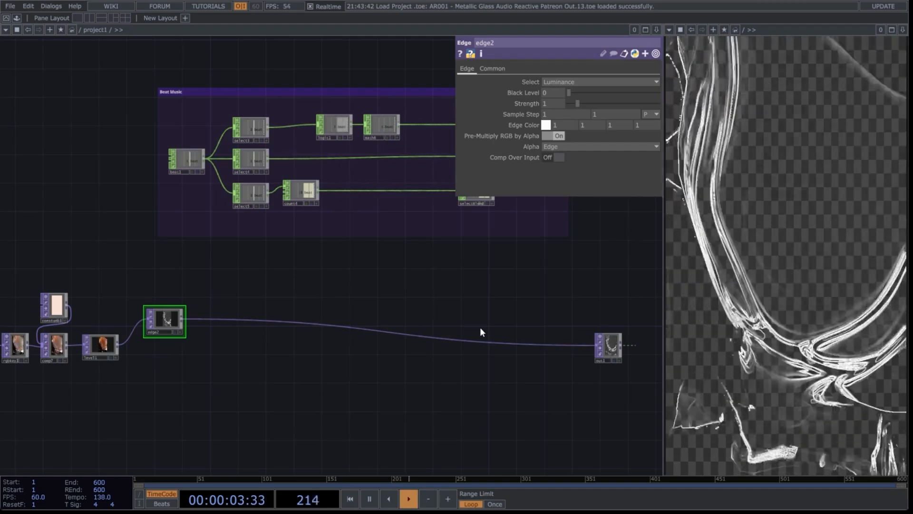
Step: Insert a Switch TOP after edge2 and wire level1 into it as the second input
right_click(207, 319)
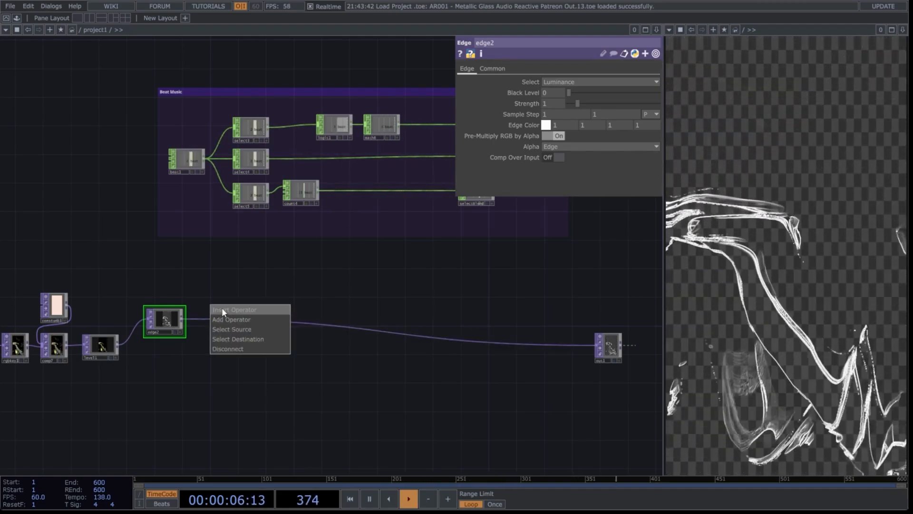
click(221, 309)
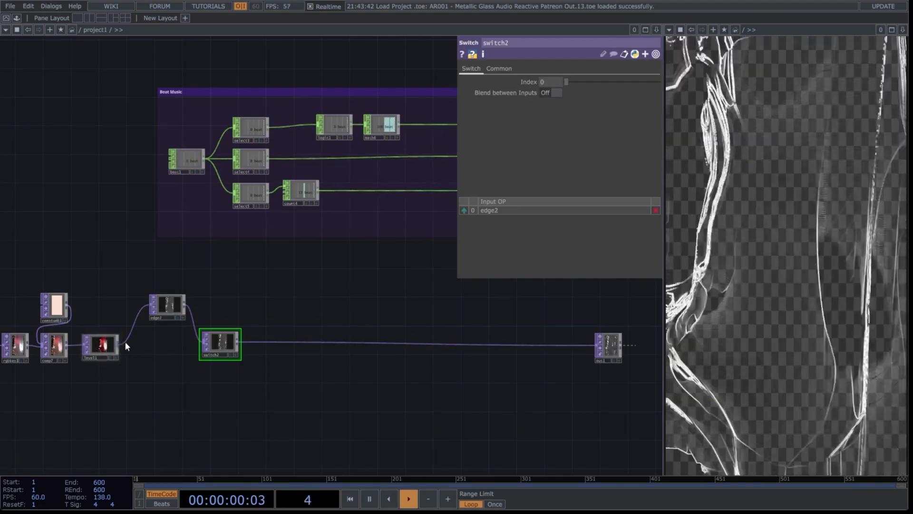
drag(118, 343, 202, 345)
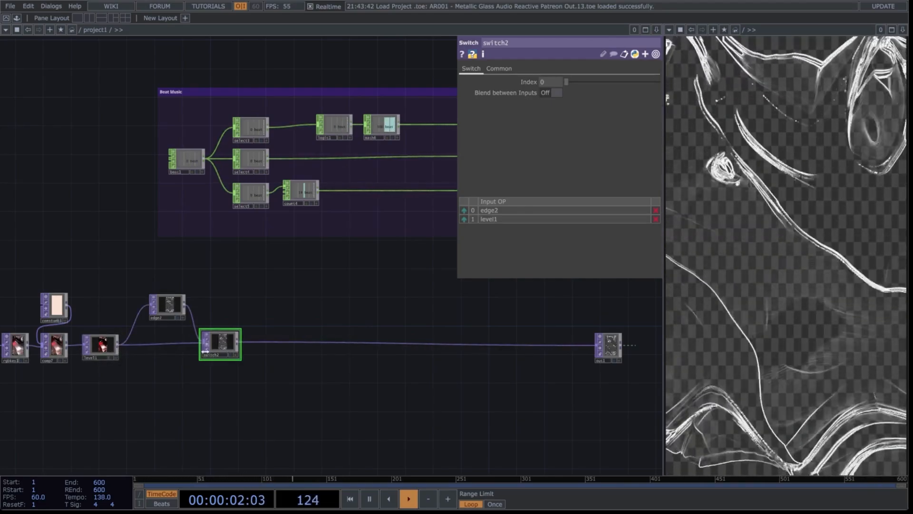
Step: Insert an RGB Key TOP between switch2 and out1, directly before out1
drag(563, 389, 480, 386)
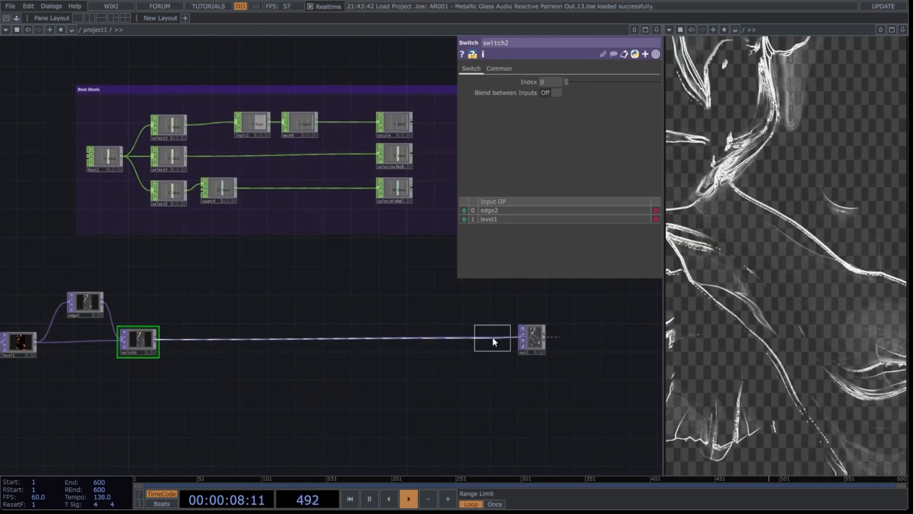
click(492, 337)
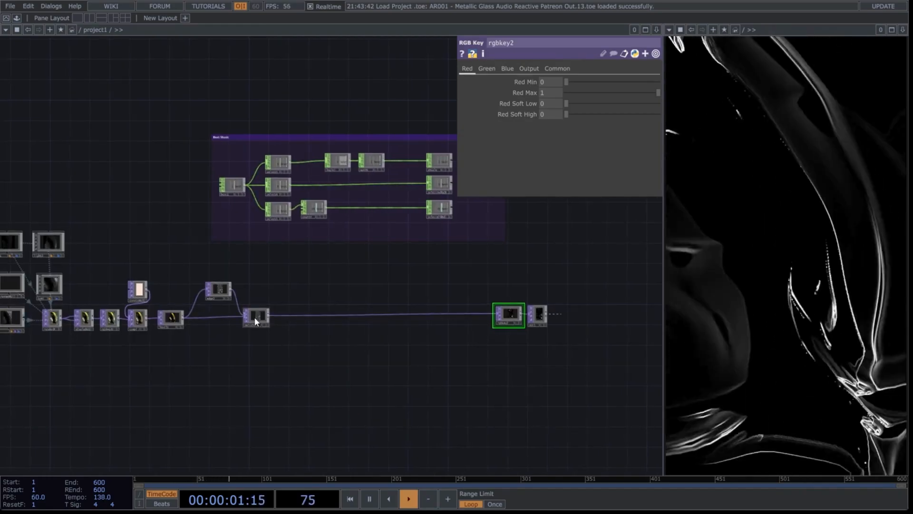
click(255, 317)
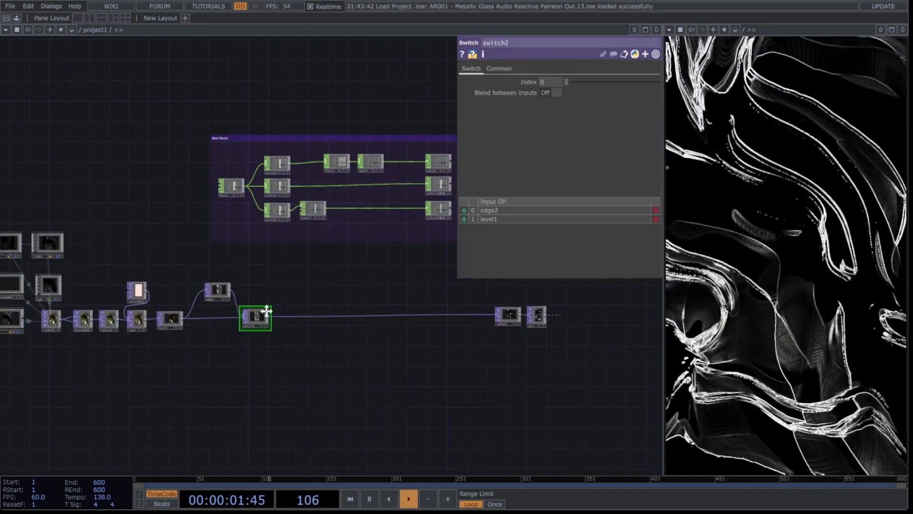
drag(285, 293, 251, 318)
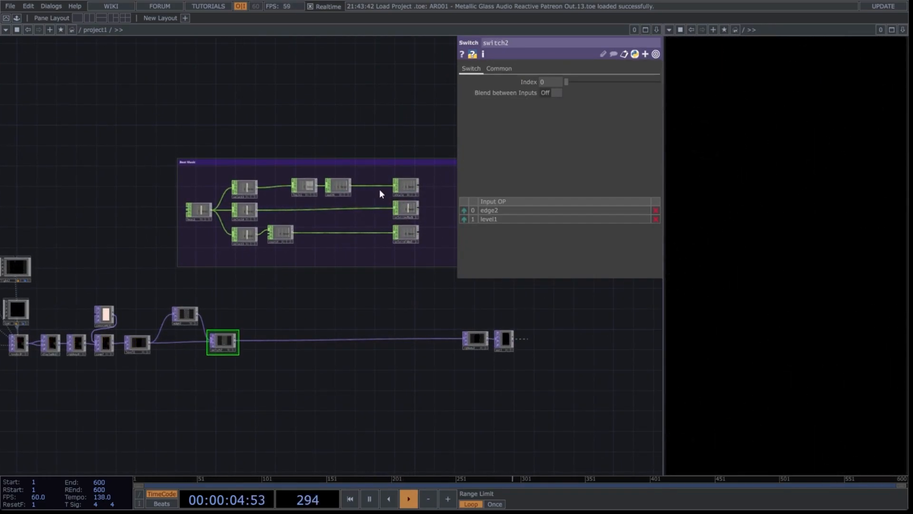
Step: Reference selectSwitch's beat channel in the Index parameter of switch2
click(137, 343)
scroll(137, 344, up, 3)
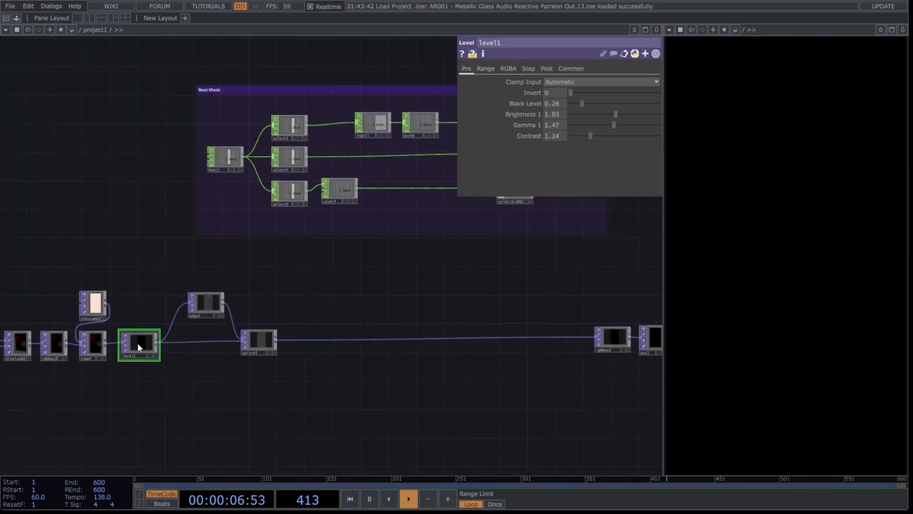
click(259, 342)
scroll(287, 299, down, 3)
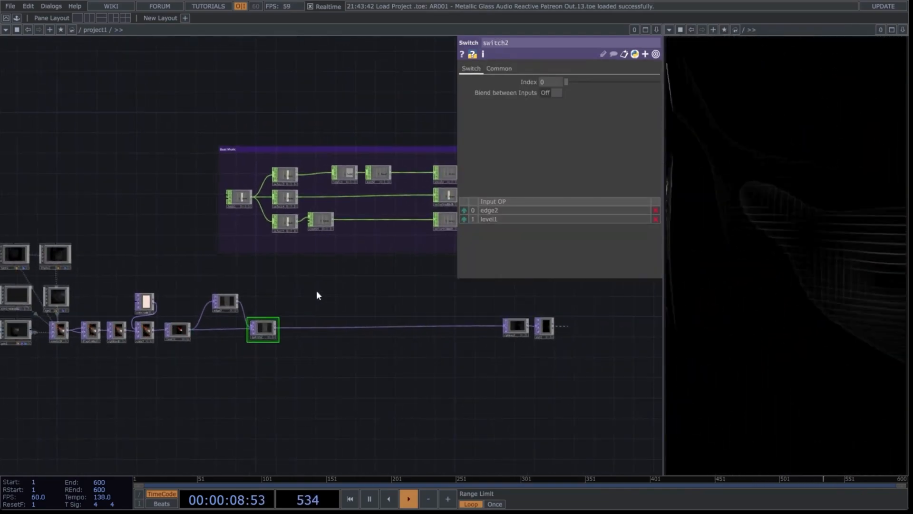
scroll(270, 295, up, 3)
scroll(272, 294, down, 2)
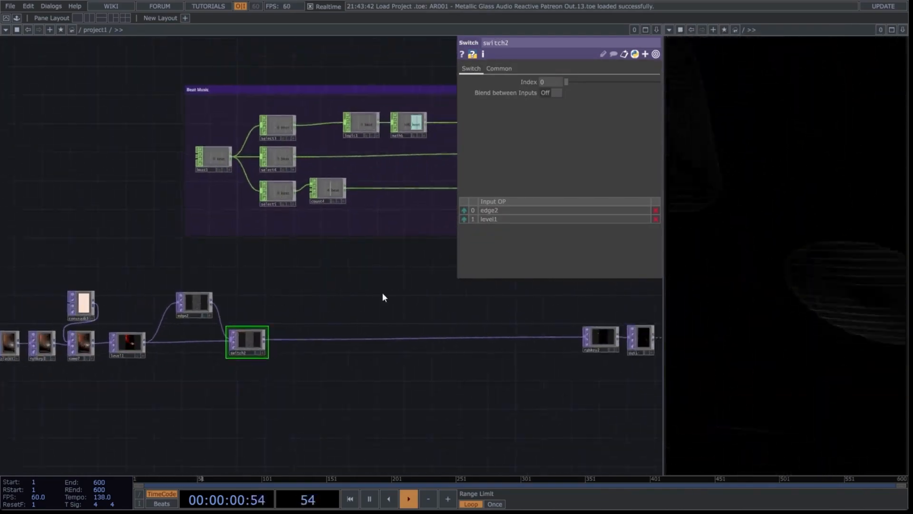
drag(360, 289, 232, 285)
scroll(376, 162, up, 4)
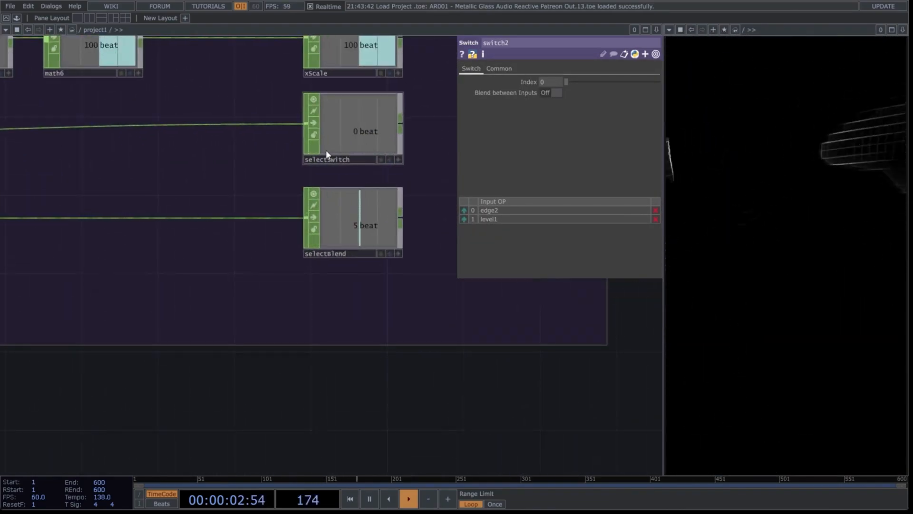
scroll(411, 236, down, 4)
drag(391, 196, 542, 82)
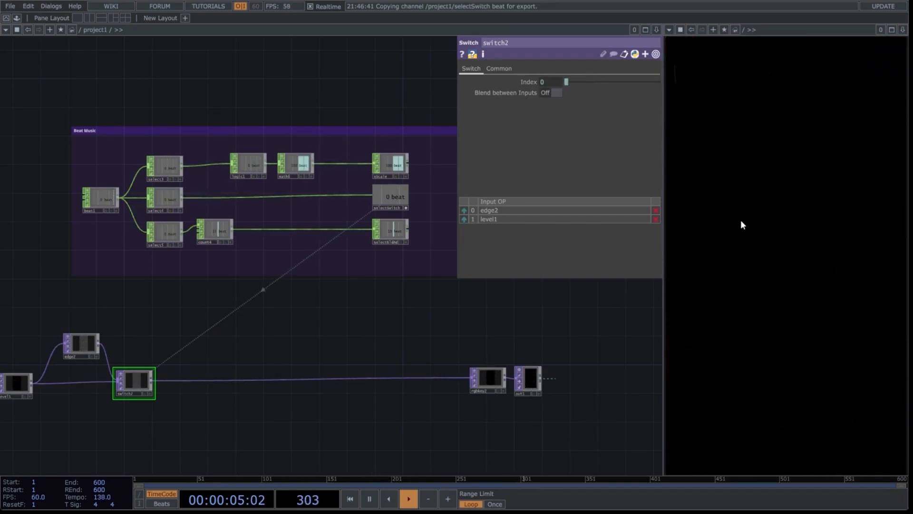
Step: Insert a Transform TOP between switch2 and rgbkey2
drag(283, 343, 323, 299)
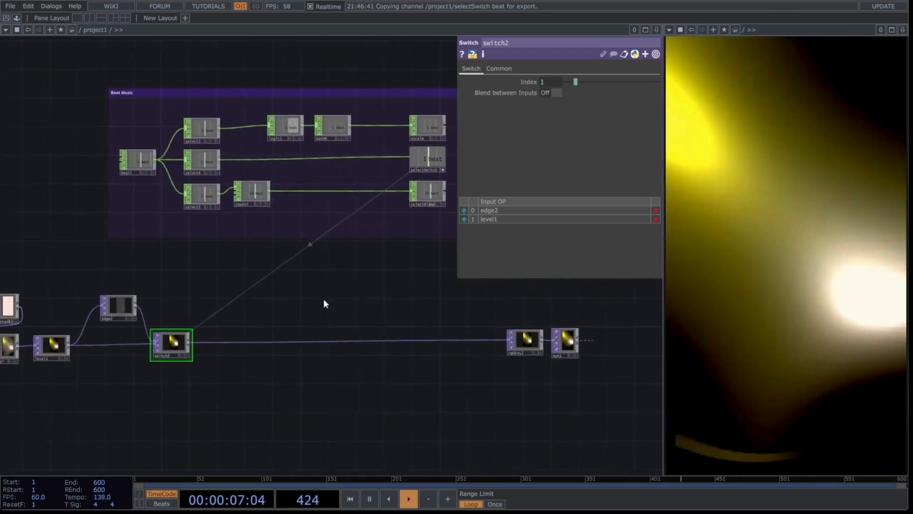
right_click(250, 341)
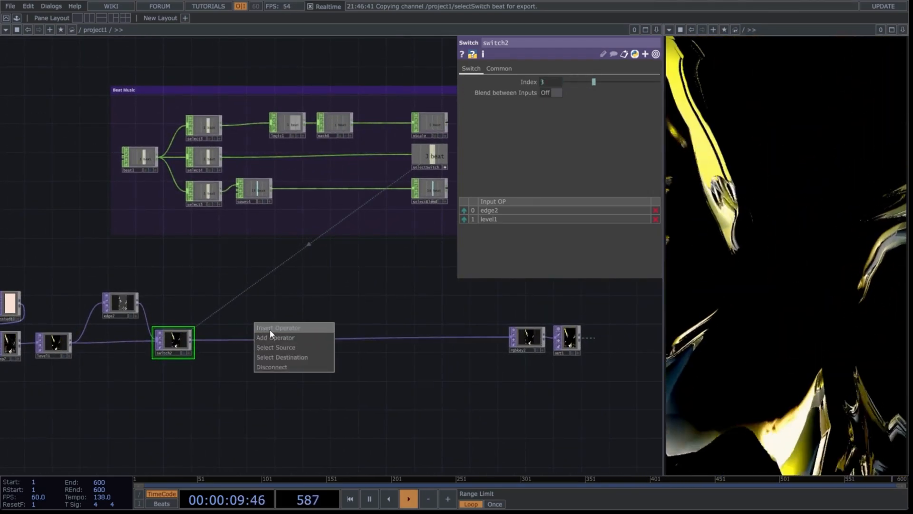
key(Escape)
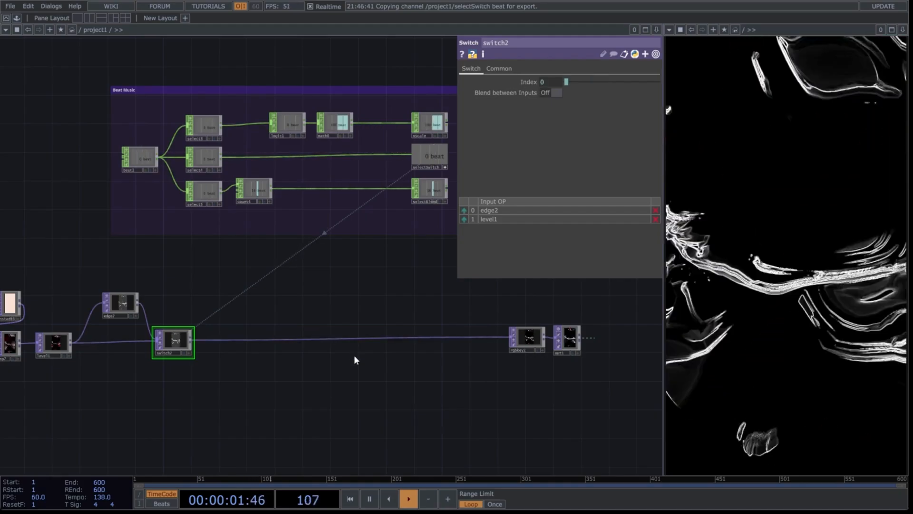
click(251, 339)
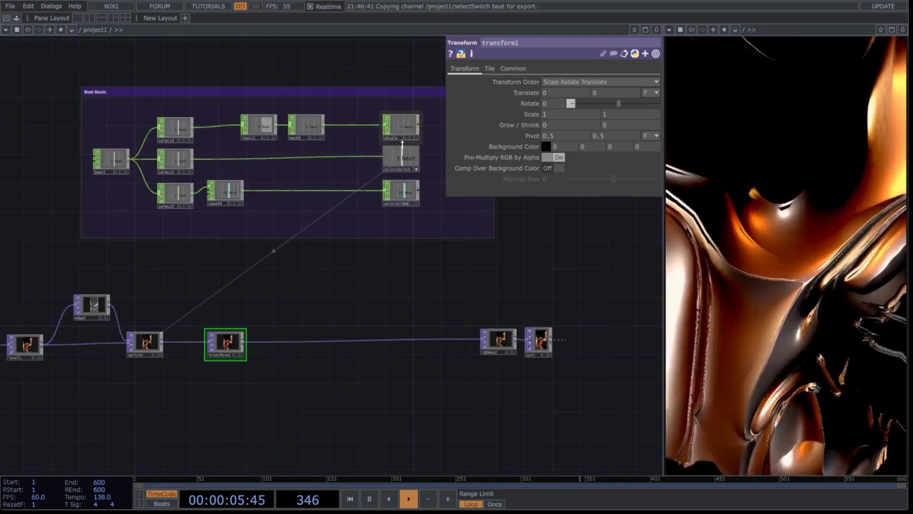
Step: Reference xScale's beat channel in the horizontal Scale parameter of transform1
click(405, 127)
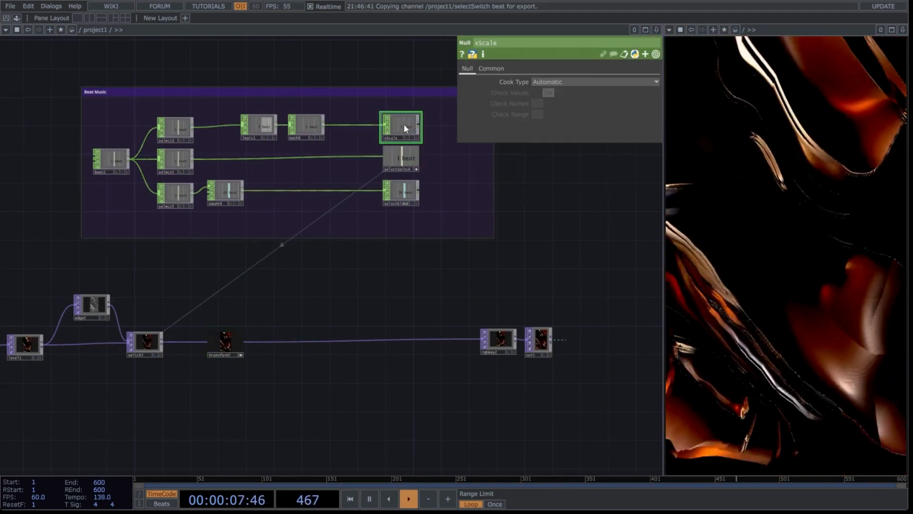
scroll(404, 124, up, 5)
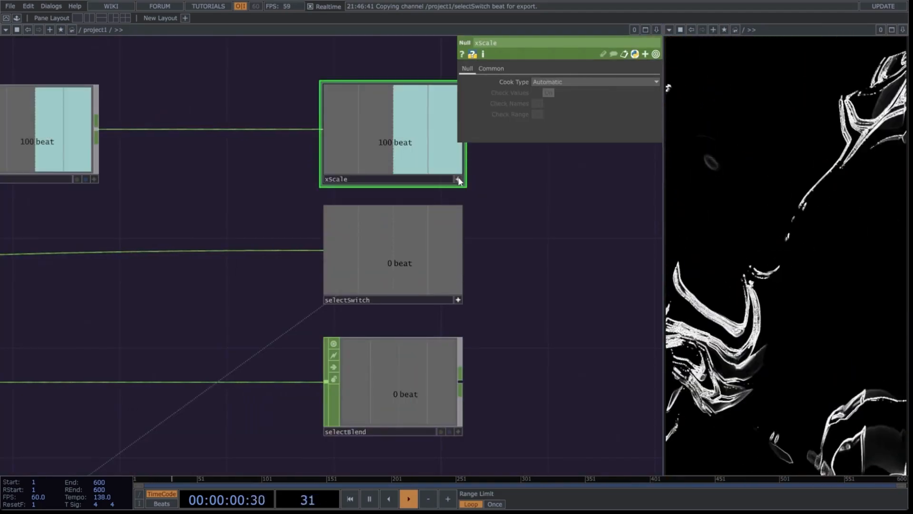
scroll(475, 176, down, 2)
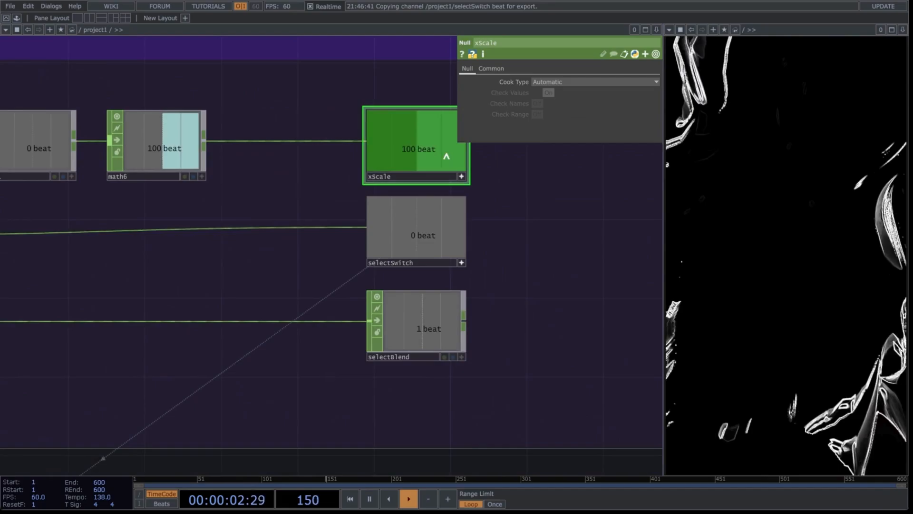
scroll(464, 164, down, 5)
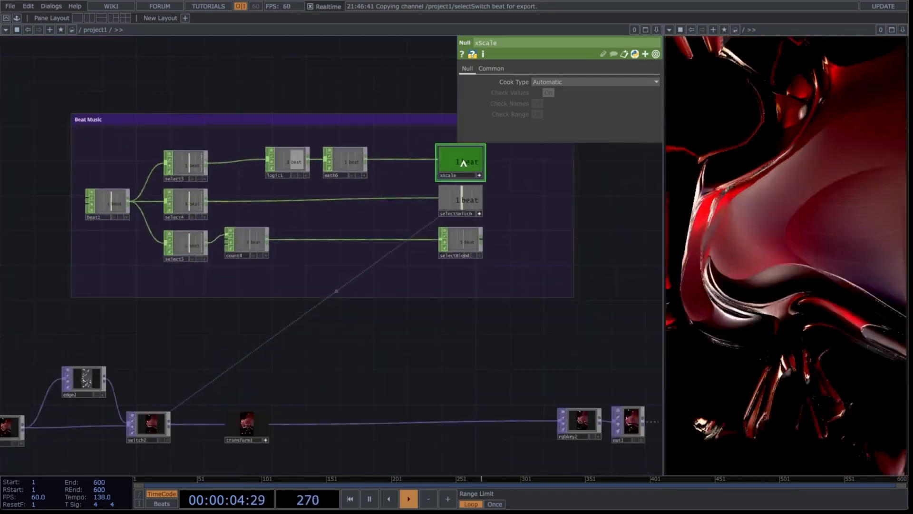
drag(373, 177, 566, 114)
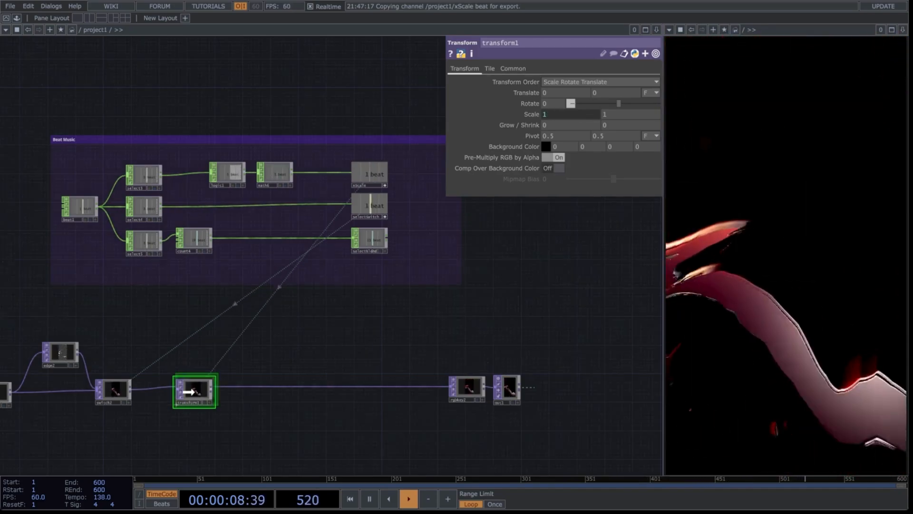
Step: Add a Composite TOP with transform1 and switch2 as inputs, and route it through a new Switch TOP into rgbkey2
click(507, 388)
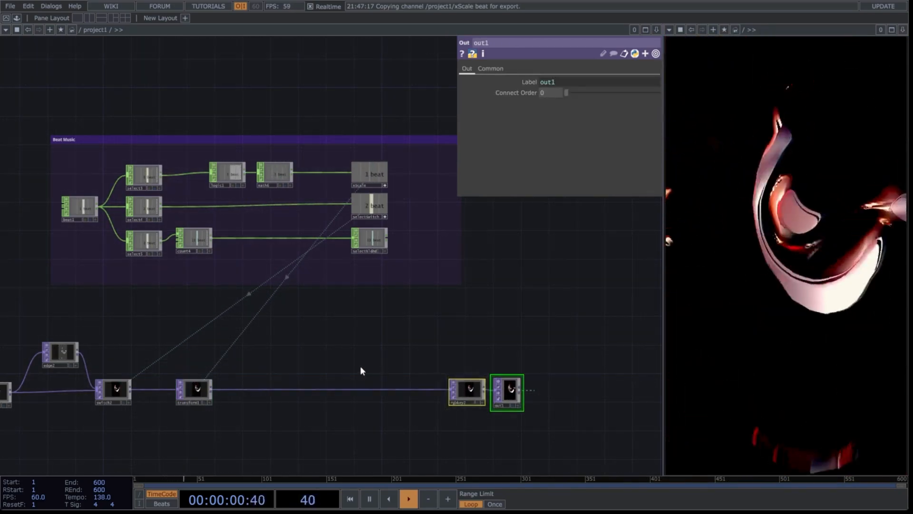
drag(361, 367, 424, 354)
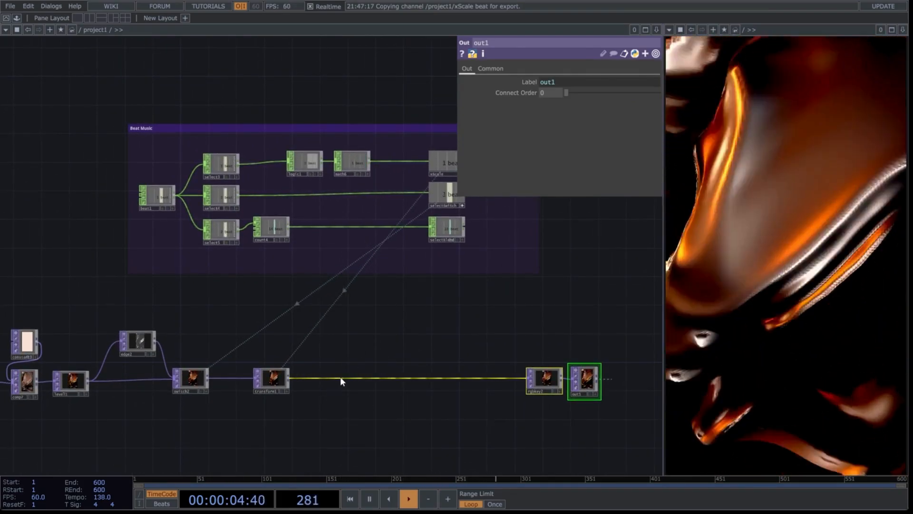
right_click(342, 334)
key(Escape)
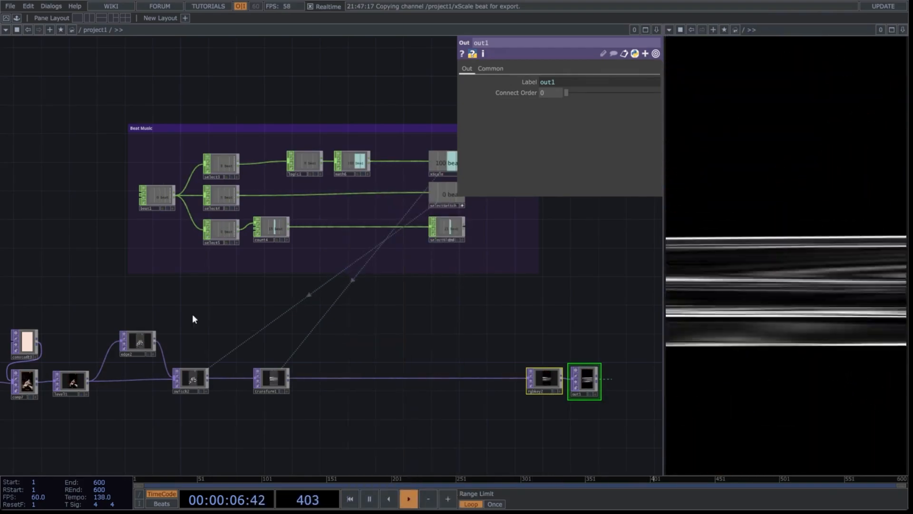
click(356, 315)
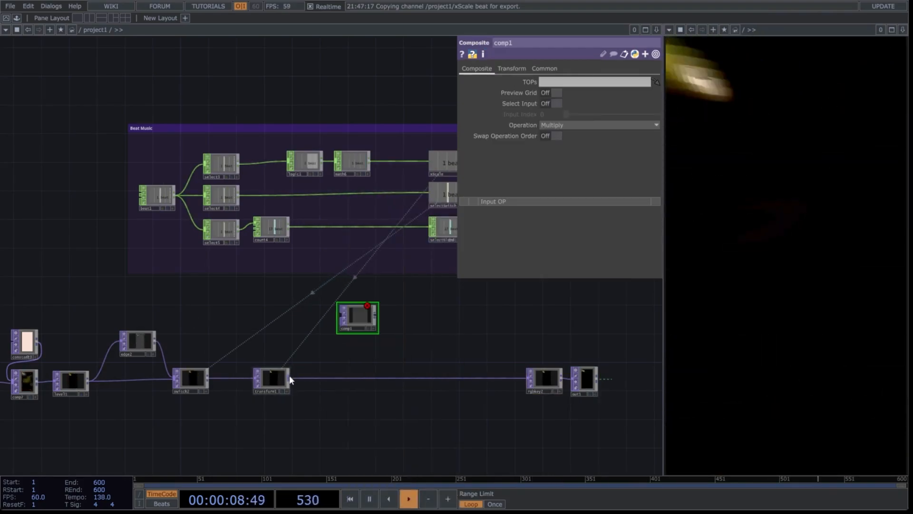
drag(289, 375, 337, 318)
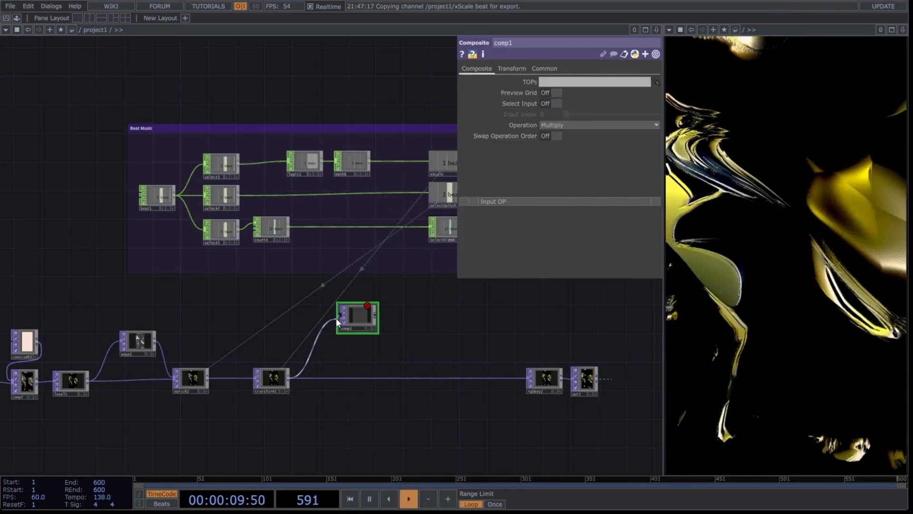
drag(210, 376, 353, 323)
click(335, 315)
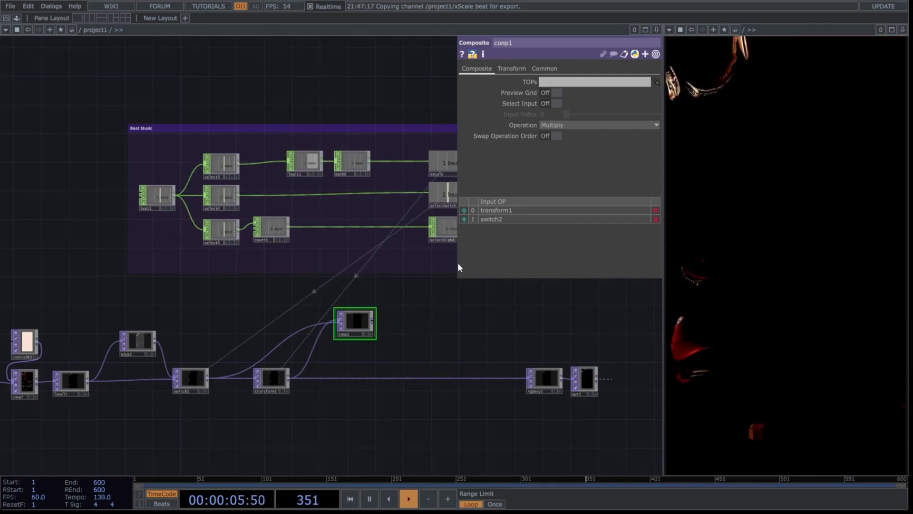
drag(449, 321, 496, 376)
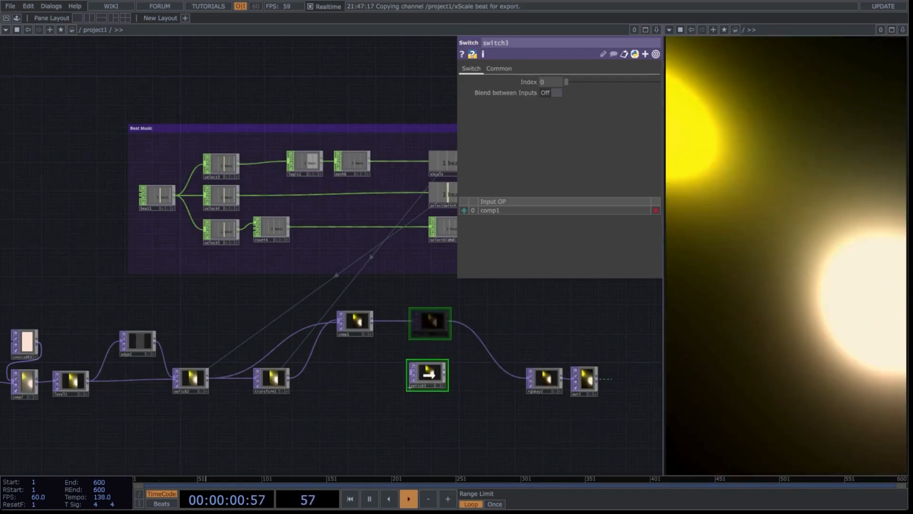
Step: Activate the selectBlend null's viewer and reference its beat channel in the Operation parameter of comp1
click(360, 324)
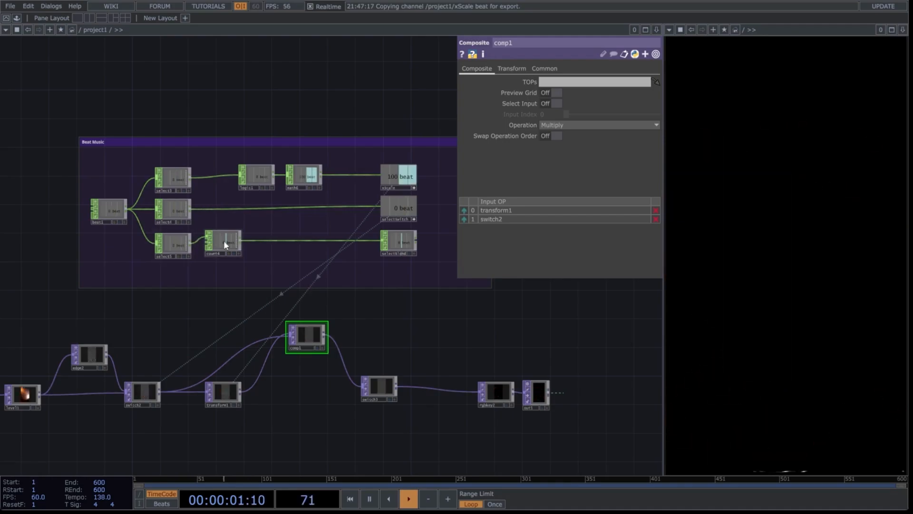
click(222, 240)
scroll(222, 236, up, 2)
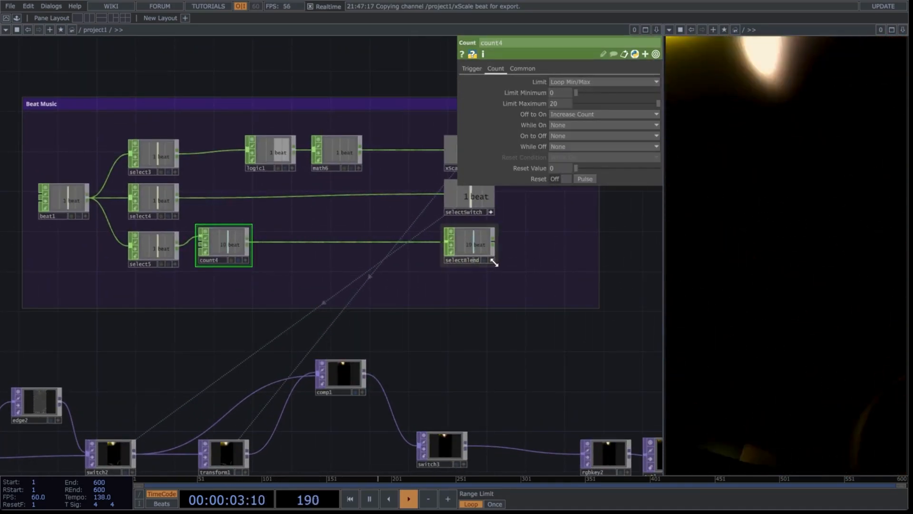
drag(547, 339, 473, 322)
click(274, 356)
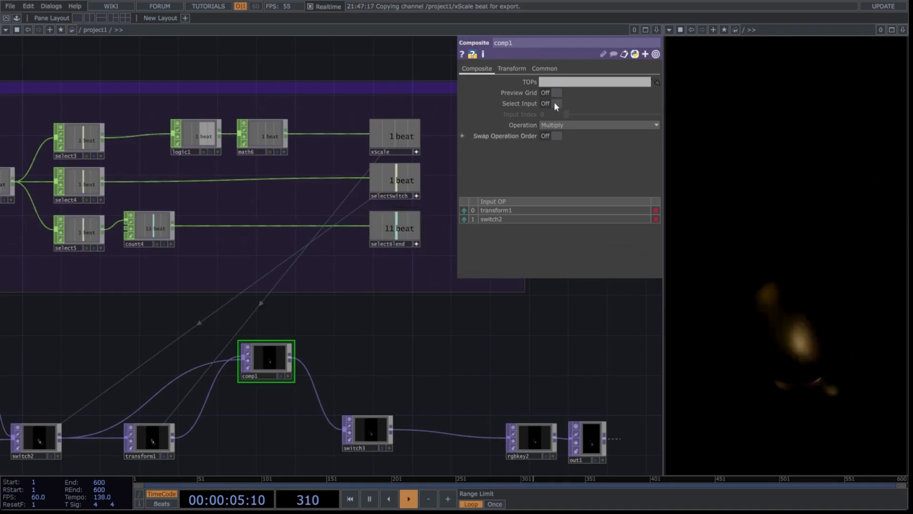
mouse_move(393, 227)
mouse_down()
mouse_move(527, 134)
mouse_move(527, 124)
mouse_up()
click(534, 129)
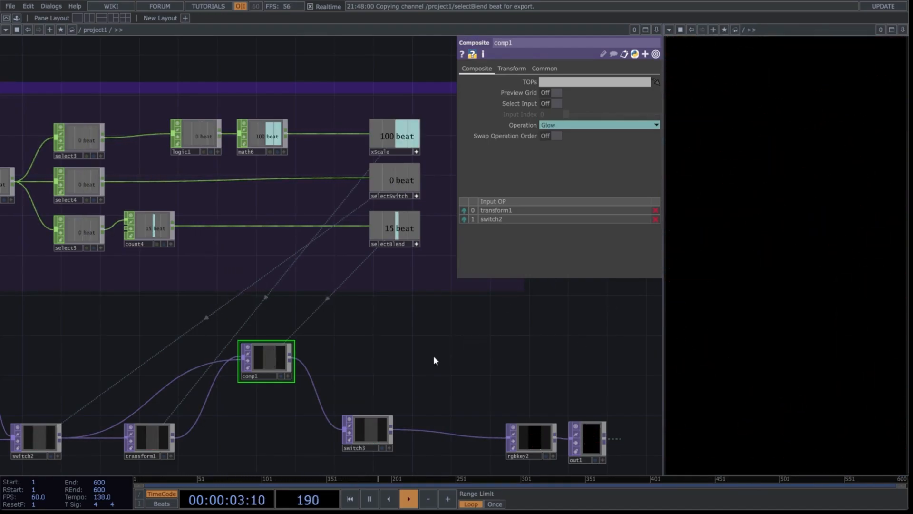
Step: Wire transform1 into switch3 as its second input
drag(393, 382, 383, 294)
scroll(382, 294, down, 3)
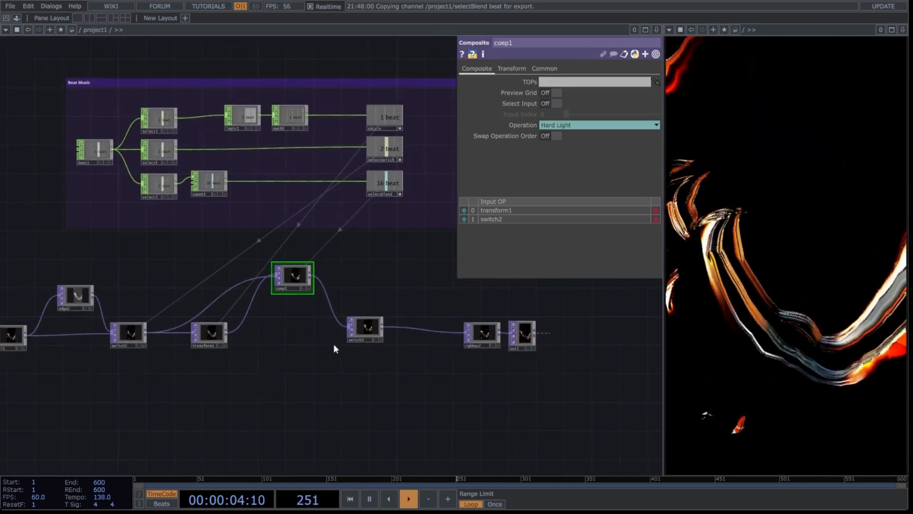
click(215, 341)
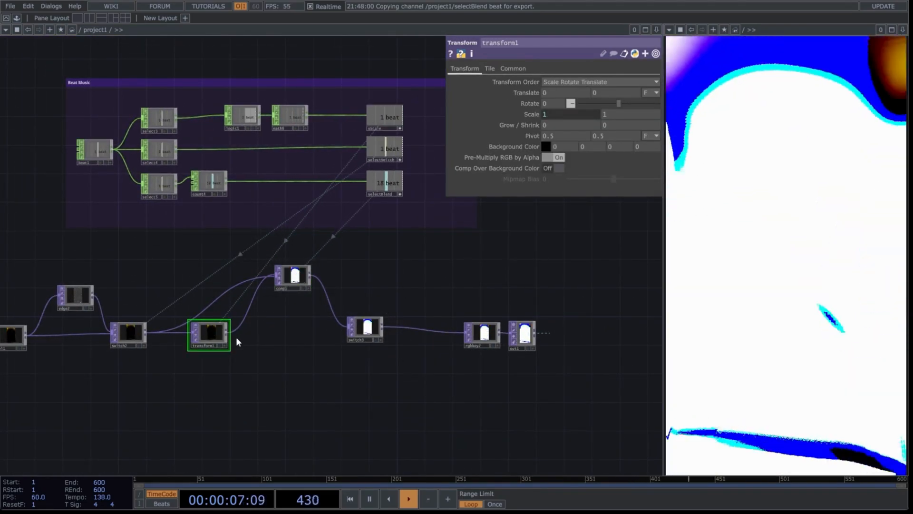
click(229, 333)
click(367, 323)
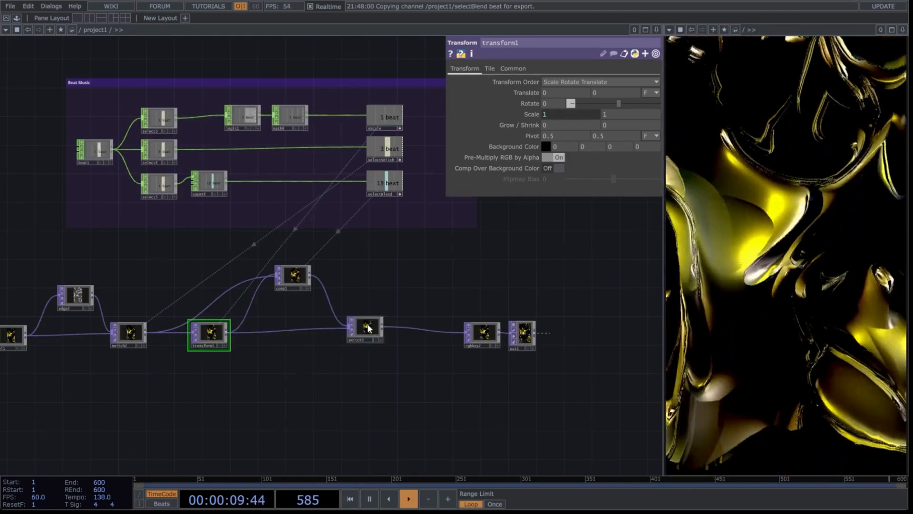
Step: Reference selectSwitch's beat channel in the Index parameter of switch3
click(367, 323)
drag(398, 276, 319, 290)
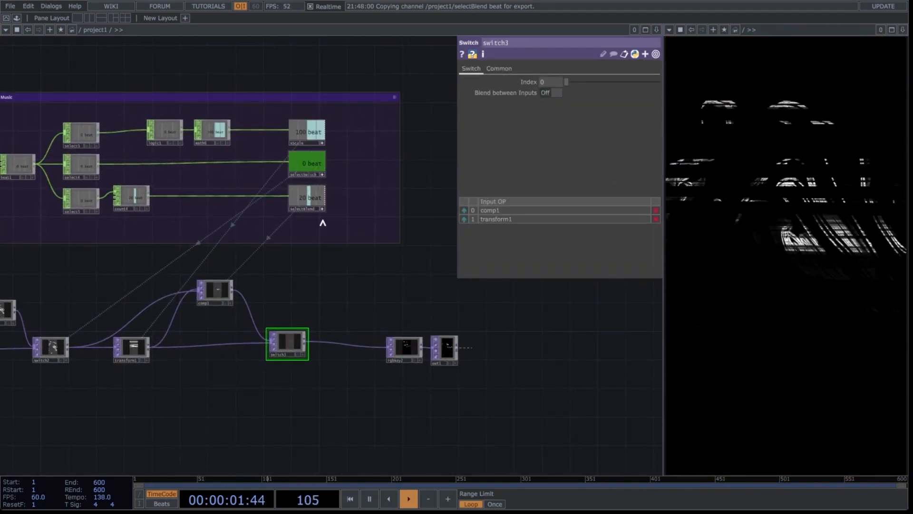
scroll(347, 298, up, 3)
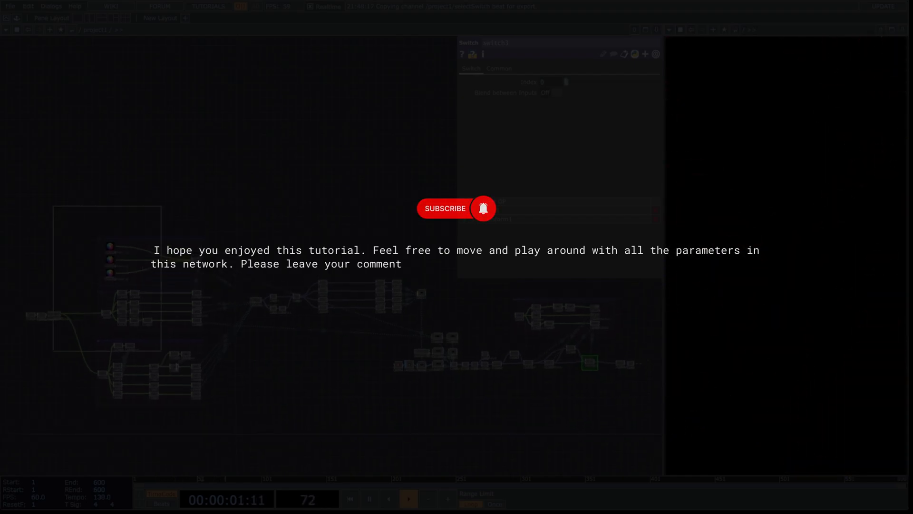
drag(233, 421, 226, 343)
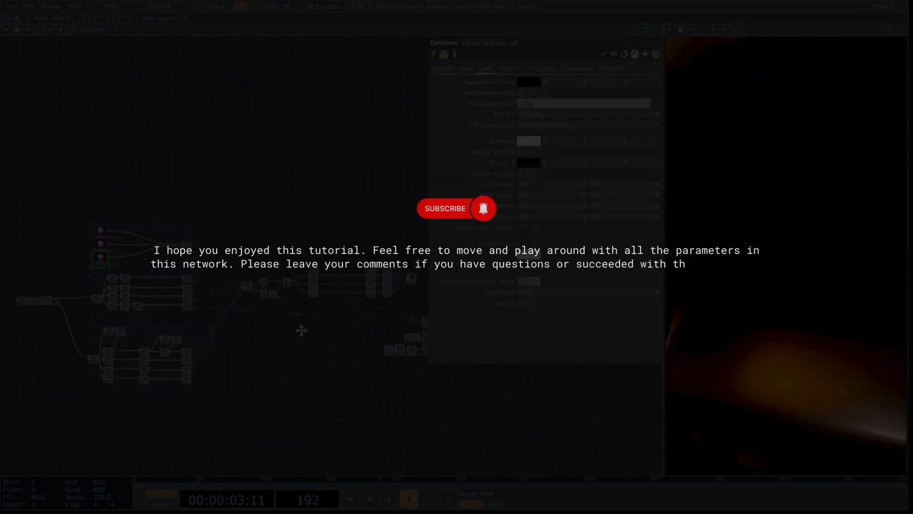
scroll(252, 371, up, 5)
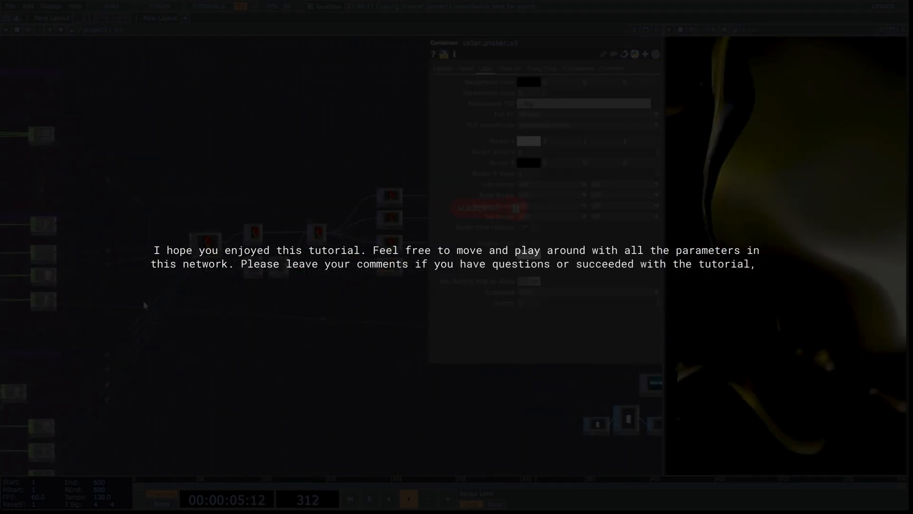
drag(202, 322, 231, 266)
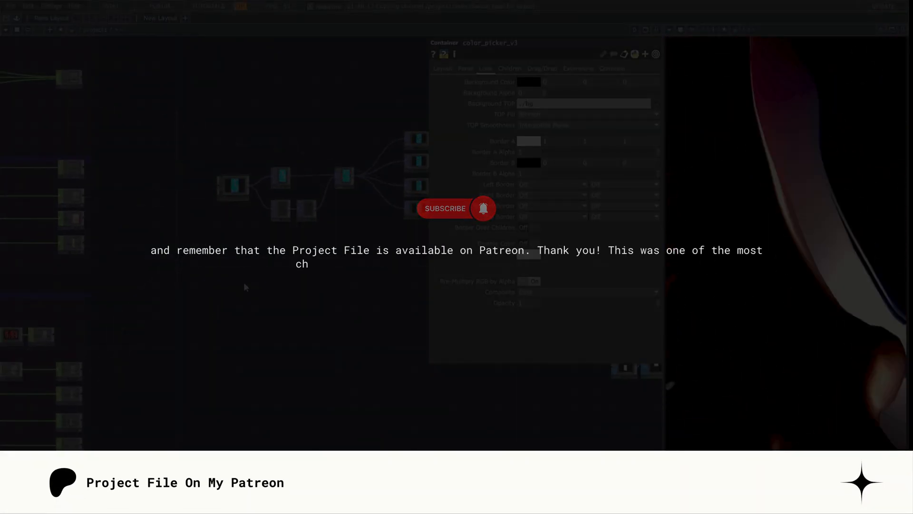
scroll(245, 287, down, 6)
key(p)
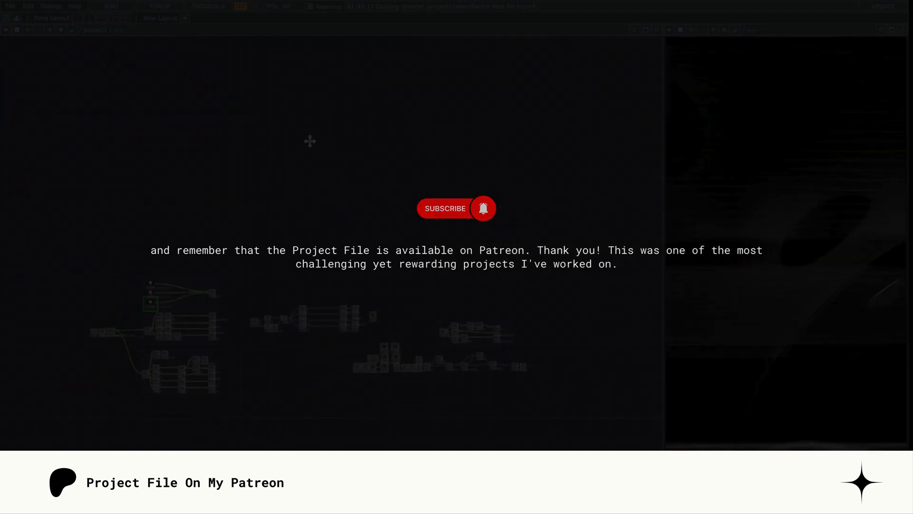